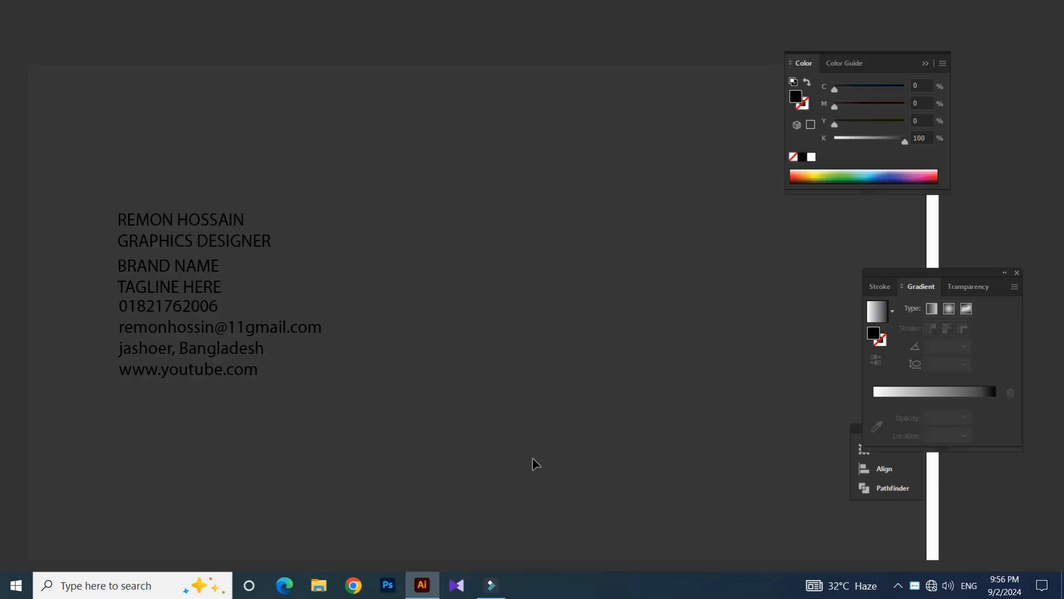
# - Draw a 3.5 in wide by 2 in high rectangle beside the contact text as the card base
pyautogui.moveTo(207, 195); pyautogui.dragTo(173, 237)
pyautogui.moveTo(221, 183); pyautogui.dragTo(174, 159)
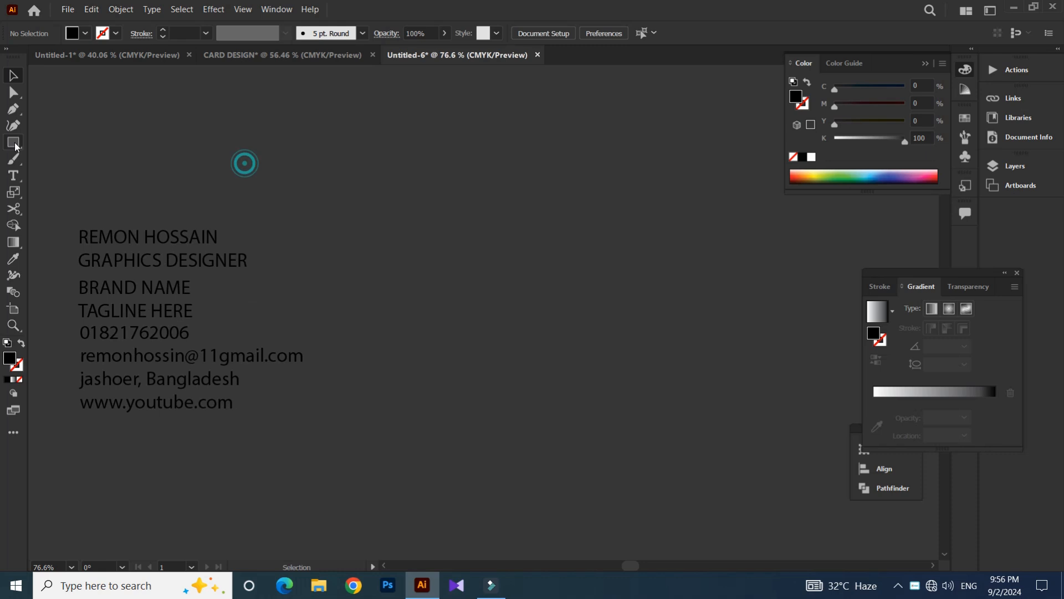
pyautogui.click(398, 209)
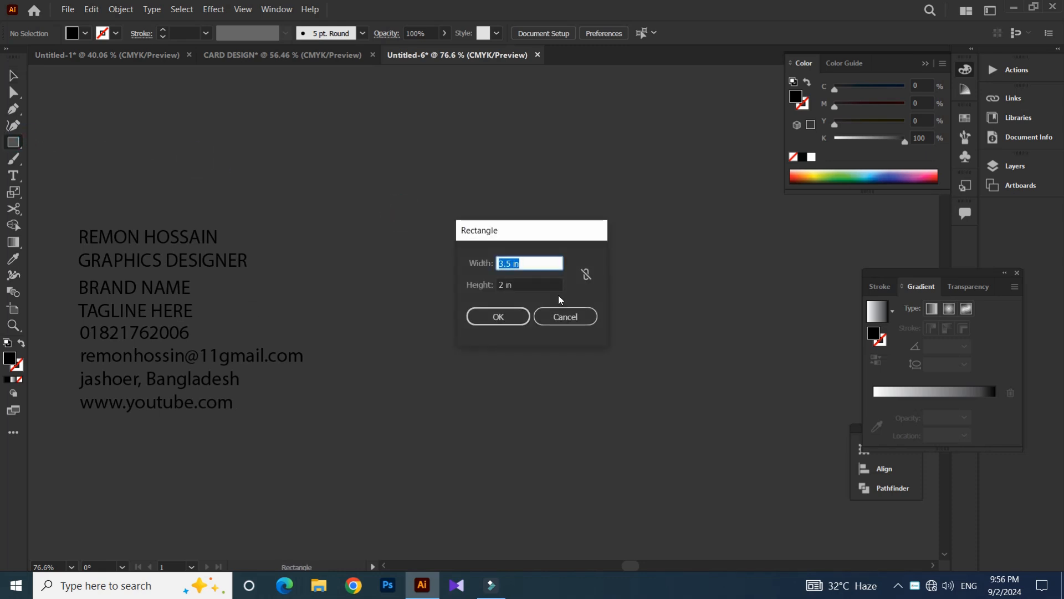
pyautogui.write('3.5')
pyautogui.press('Tab')
pyautogui.write('2')
pyautogui.press('Return')
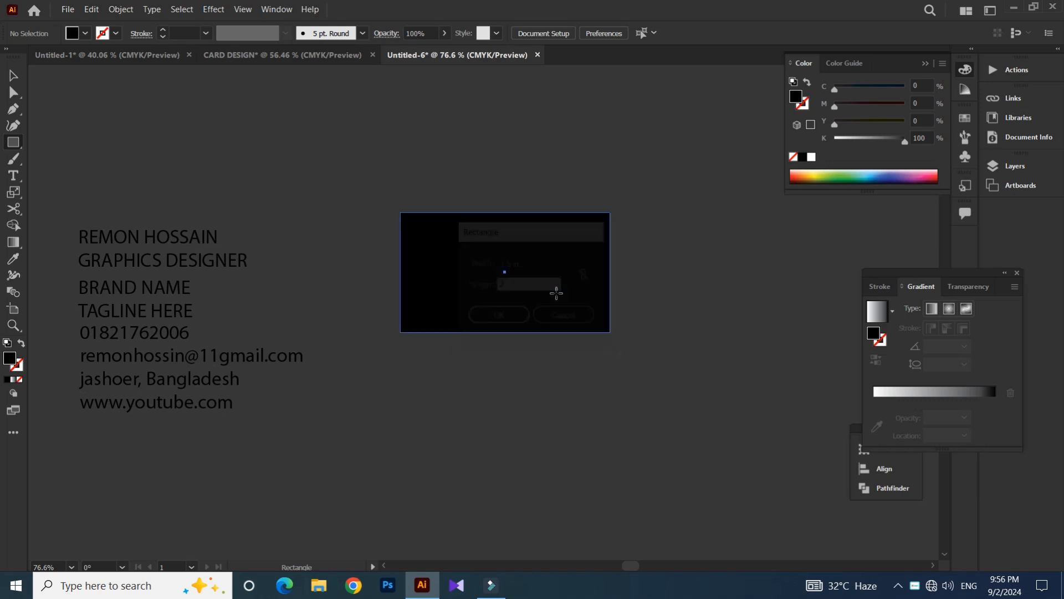
# - Fill the card rectangle with white
pyautogui.click(72, 32)
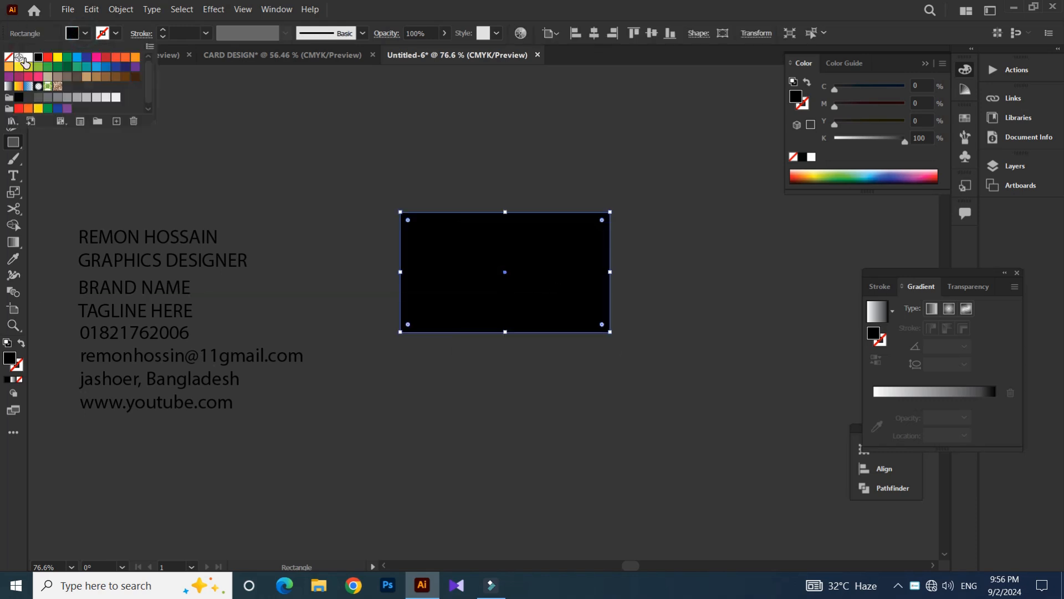
pyautogui.click(28, 57)
pyautogui.click(449, 190)
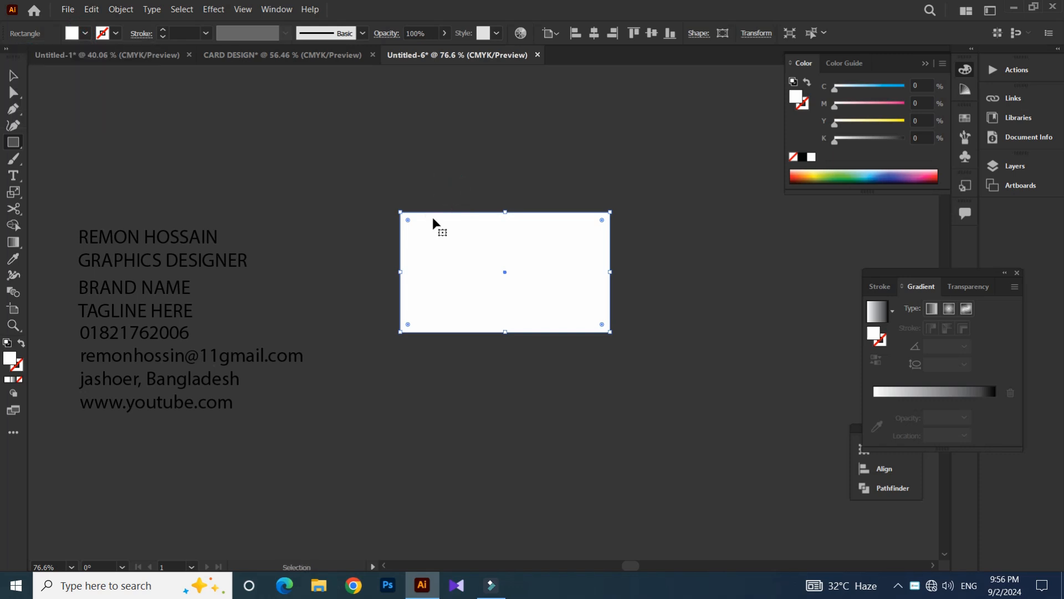
pyautogui.moveTo(447, 186); pyautogui.dragTo(432, 181)
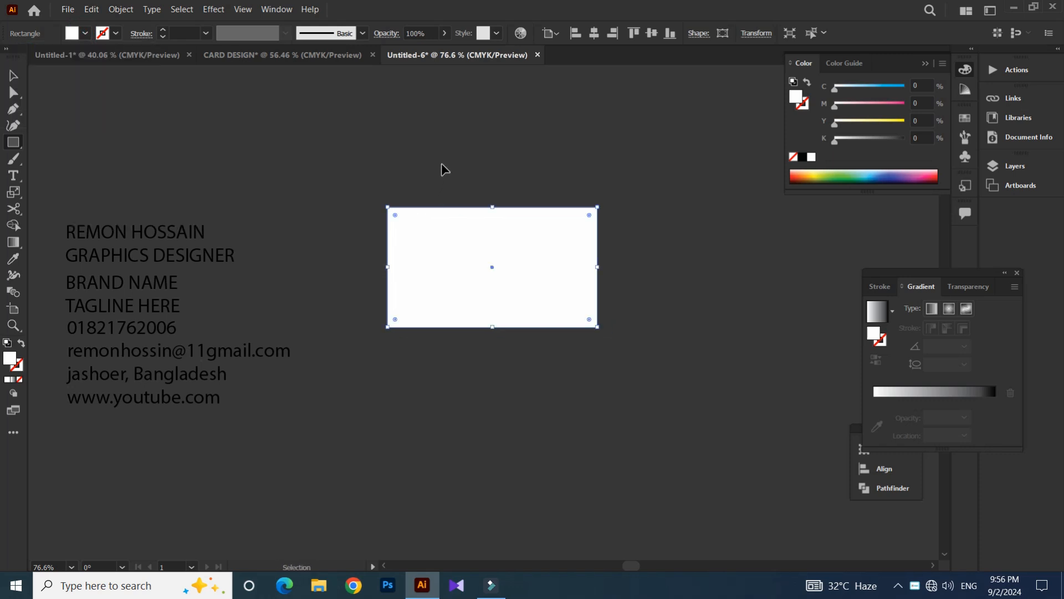
pyautogui.click(397, 167)
pyautogui.press('BackSpace')
pyautogui.click(579, 317)
# - Draw a small horizontal bar against the card's left edge near its top and fill it with blue
pyautogui.moveTo(445, 224); pyautogui.dragTo(546, 193)
pyautogui.moveTo(327, 245)
pyautogui.mouseDown()
pyautogui.moveTo(306, 215)
pyautogui.moveTo(332, 216)
pyautogui.moveTo(377, 247)
pyautogui.mouseUp()
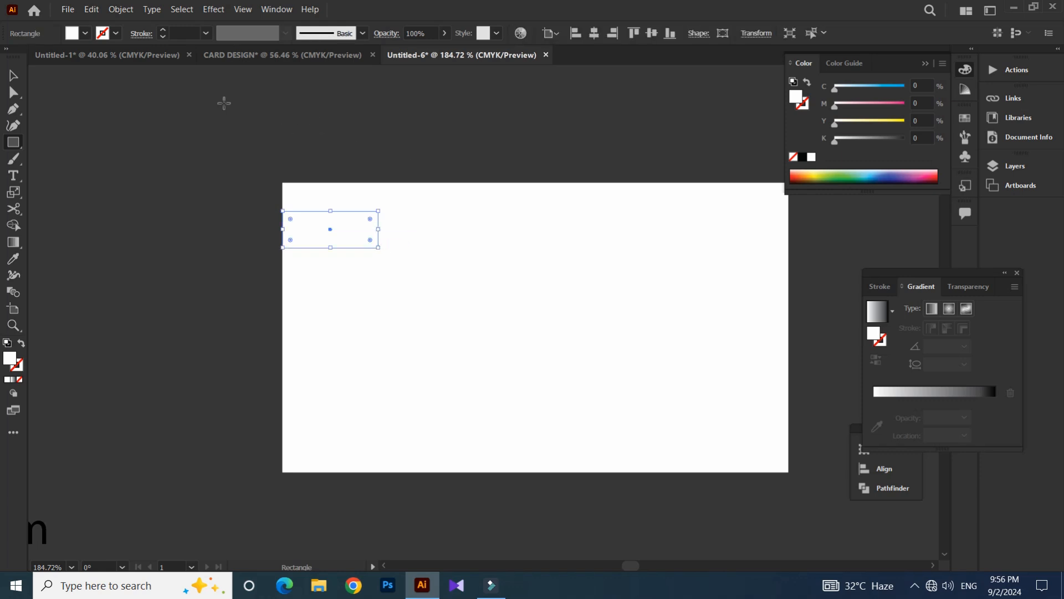
pyautogui.click(85, 33)
pyautogui.click(89, 58)
pyautogui.press('v')
pyautogui.click(311, 162)
# - Widen the blue bar slightly to the right and set its K colour value to 80%
pyautogui.click(358, 237)
pyautogui.moveTo(382, 231); pyautogui.dragTo(389, 231)
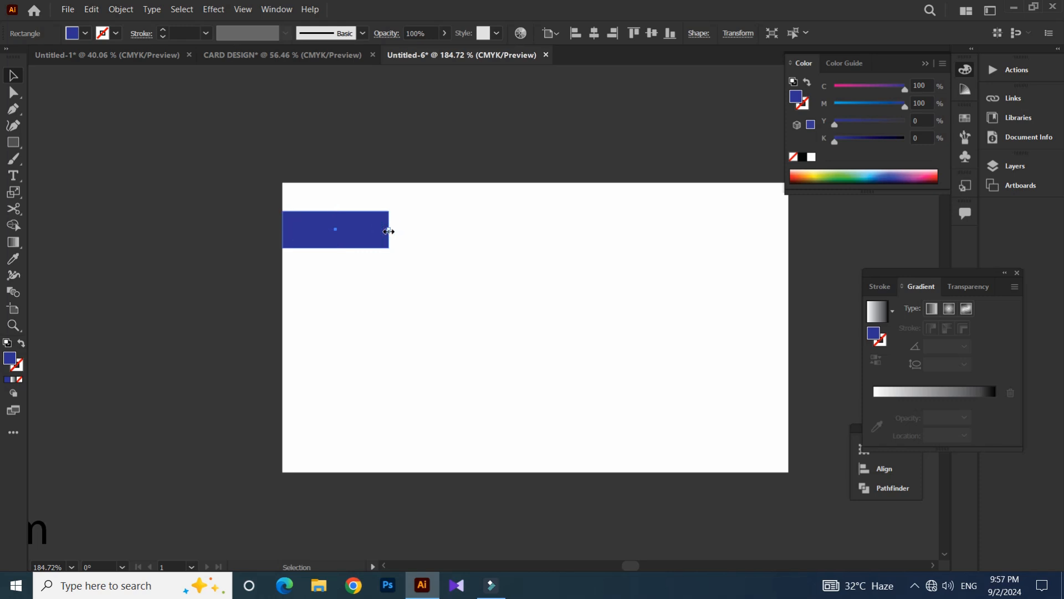
pyautogui.write('80')
pyautogui.press('Return')
pyautogui.click(202, 279)
pyautogui.moveTo(201, 279); pyautogui.dragTo(200, 296)
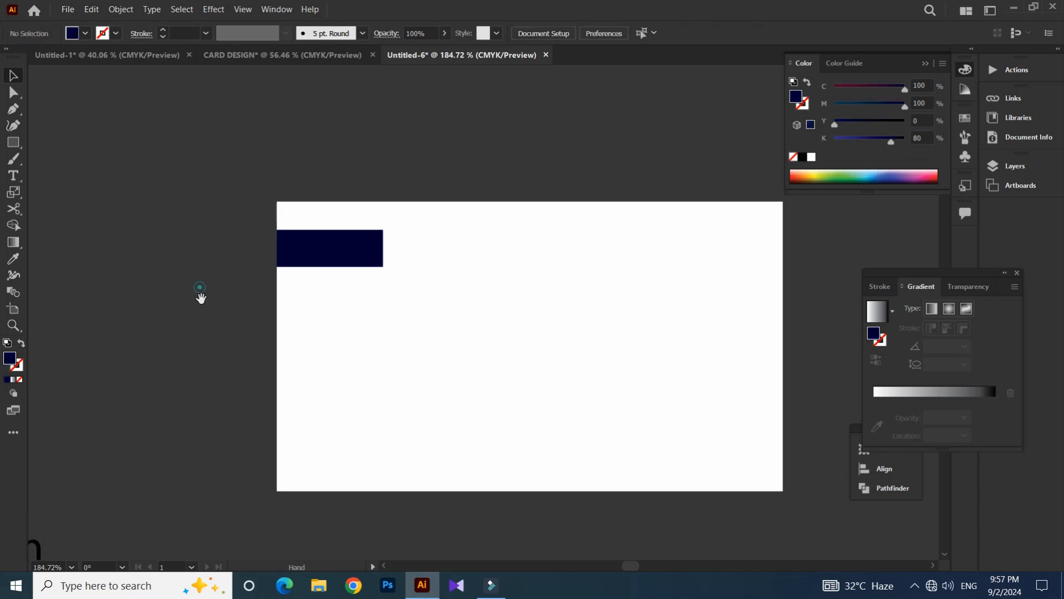
pyautogui.click(317, 256)
pyautogui.click(212, 257)
# - Draw a circle larger than the bar's height, centred on the bar's right end
pyautogui.moveTo(371, 224); pyautogui.dragTo(397, 255)
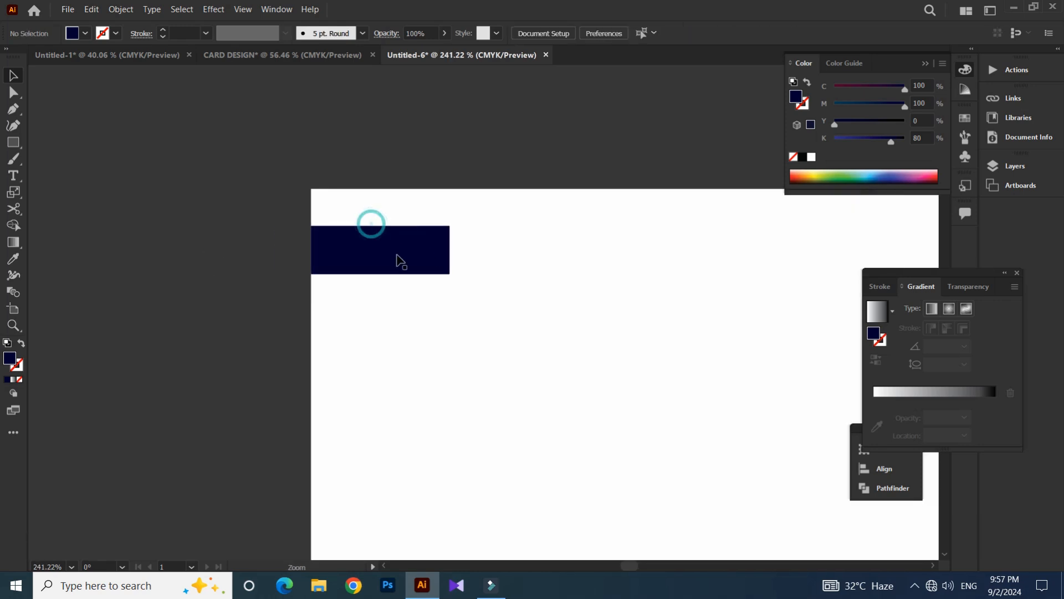
pyautogui.click(17, 145)
pyautogui.click(83, 157)
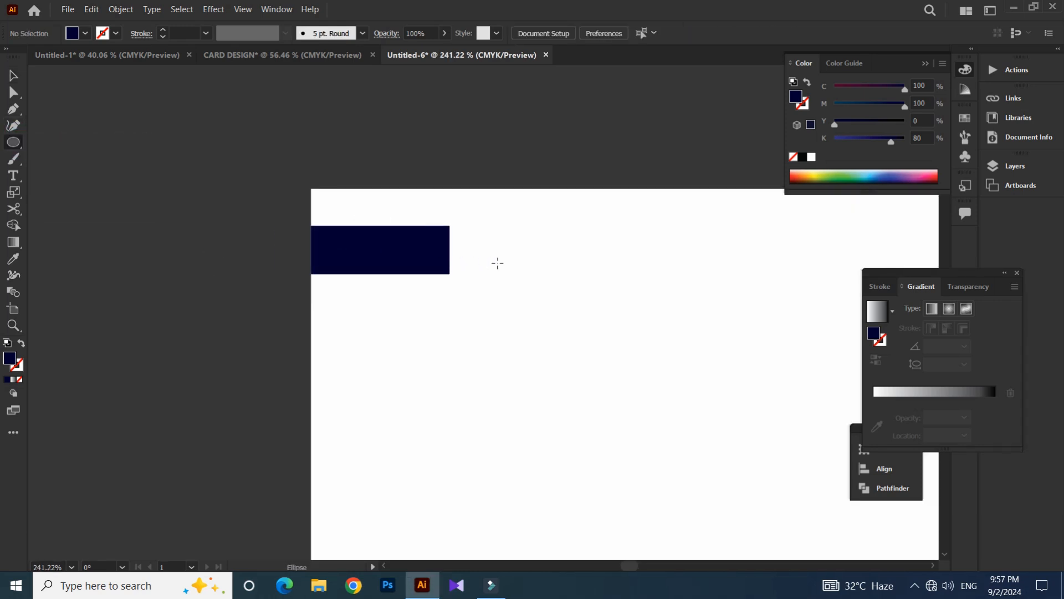
pyautogui.moveTo(448, 246)
pyautogui.mouseDown()
pyautogui.moveTo(397, 182)
pyautogui.moveTo(407, 192)
pyautogui.moveTo(511, 161)
pyautogui.moveTo(459, 178)
pyautogui.mouseUp()
pyautogui.press('v')
pyautogui.click(438, 169)
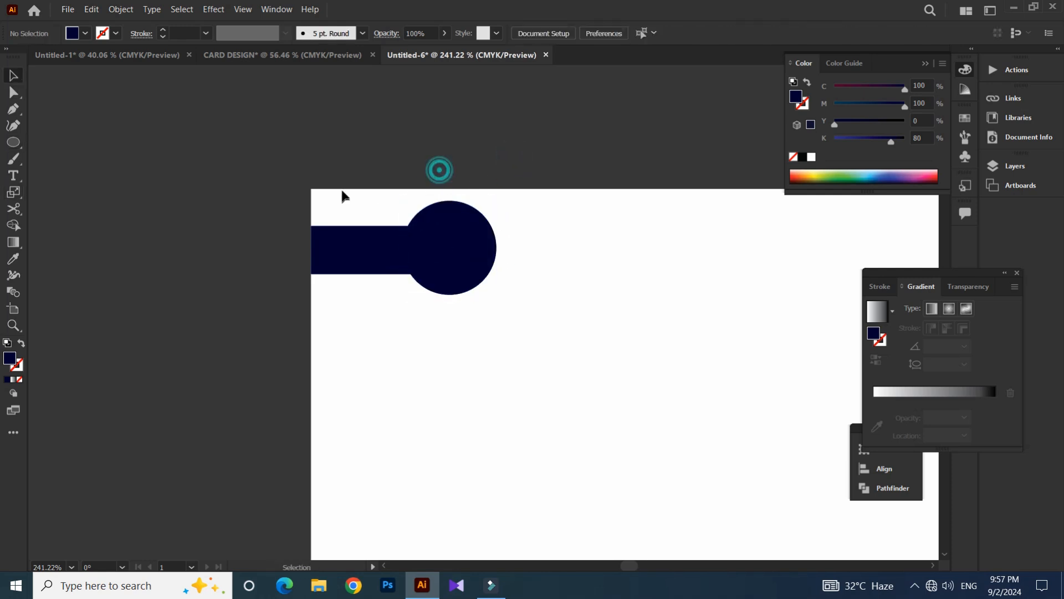
# - Shift the bar and circle together slightly down on the card
pyautogui.moveTo(343, 190); pyautogui.dragTo(438, 282)
pyautogui.press('Down')
pyautogui.press('Down')
pyautogui.press('Down')
pyautogui.press('Down')
pyautogui.press('Down')
pyautogui.press('Down')
pyautogui.press('Down')
pyautogui.press('Down')
pyautogui.press('Down')
pyautogui.press('Down')
pyautogui.press('Up')
pyautogui.press('Up')
pyautogui.press('Up')
pyautogui.press('Up')
pyautogui.press('Down')
pyautogui.press('Down')
pyautogui.press('Down')
pyautogui.press('Down')
pyautogui.click(273, 181)
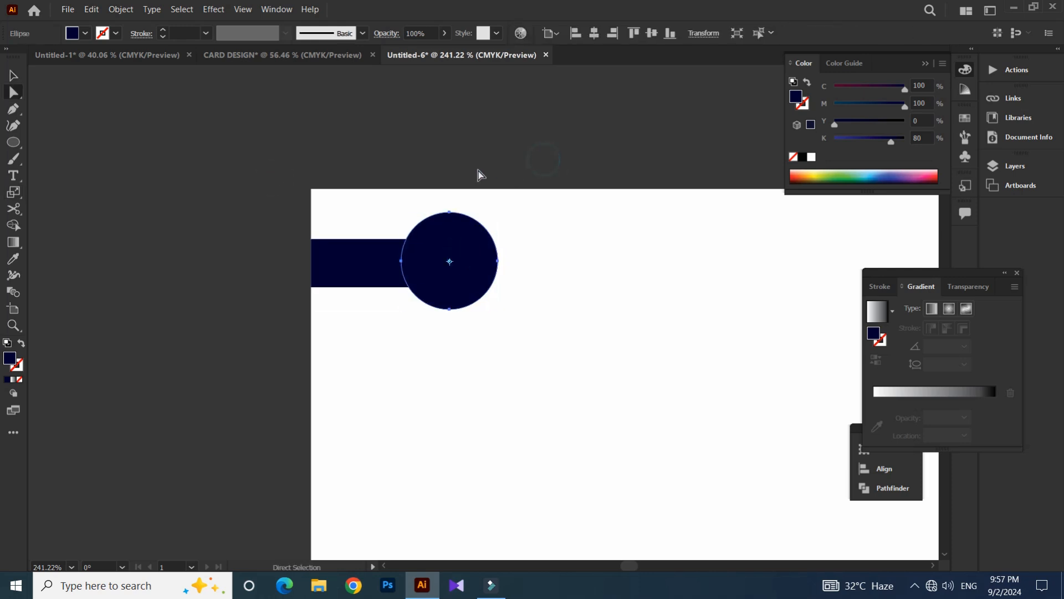
# - Draw a small circle outside the card's left edge with a black stroke and no fill
pyautogui.moveTo(141, 187); pyautogui.dragTo(167, 180)
pyautogui.moveTo(167, 222)
pyautogui.mouseDown()
pyautogui.moveTo(131, 191)
pyautogui.moveTo(201, 171)
pyautogui.mouseUp()
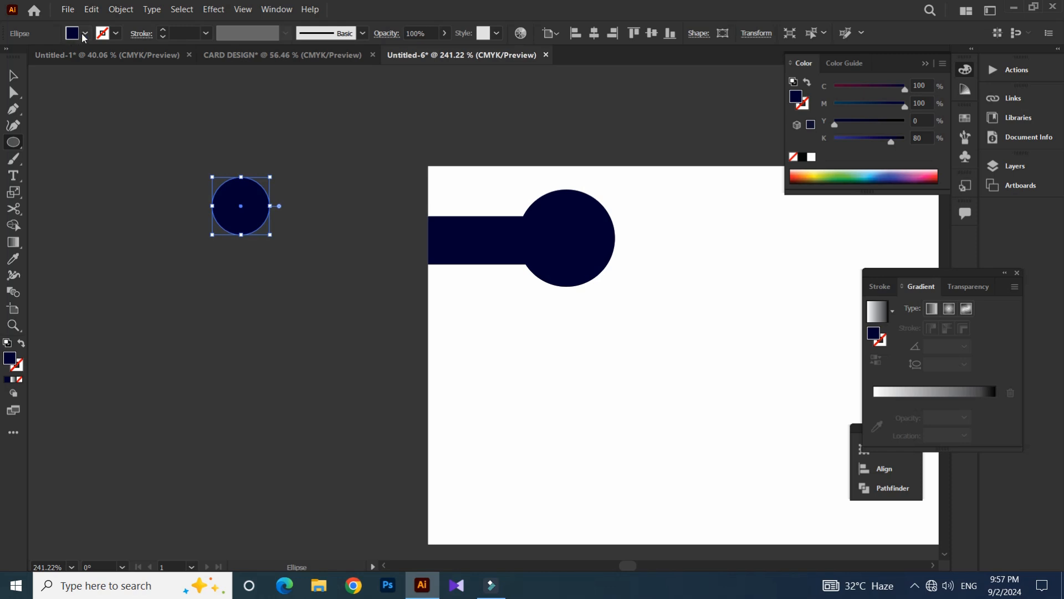
pyautogui.click(84, 35)
pyautogui.click(37, 56)
pyautogui.click(86, 33)
pyautogui.click(11, 56)
pyautogui.click(257, 162)
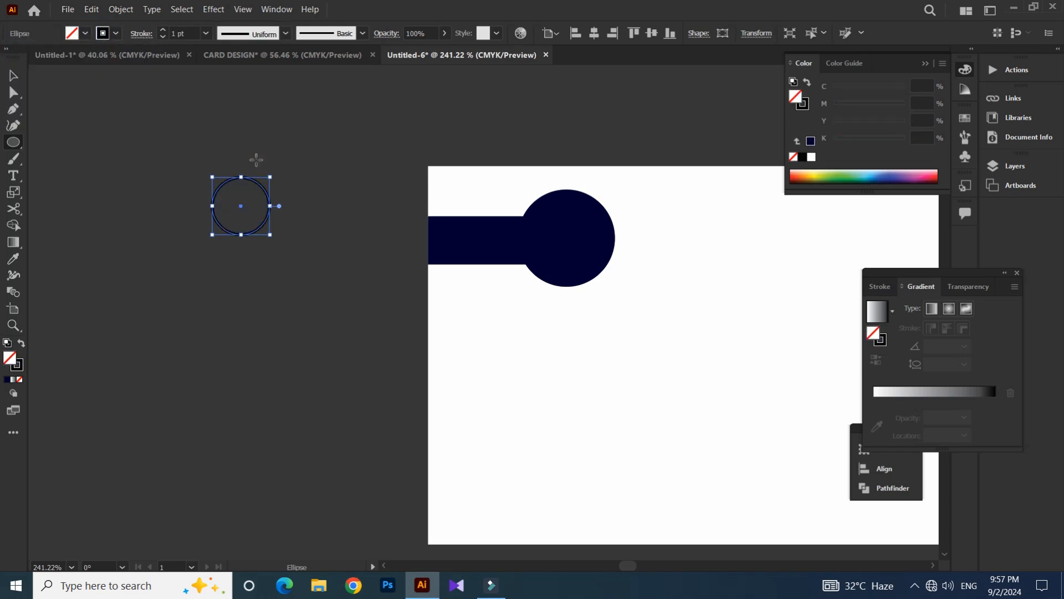
pyautogui.click(257, 162)
pyautogui.click(578, 317)
# - Change the small outlined circle's stroke colour to white
pyautogui.press('v')
pyautogui.click(116, 33)
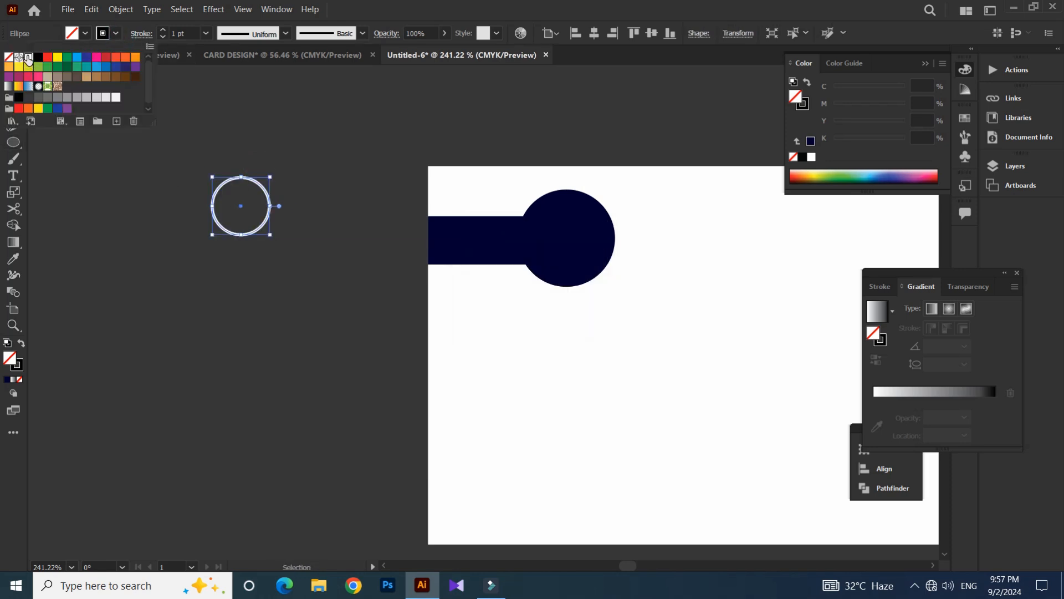
pyautogui.click(28, 58)
pyautogui.click(260, 145)
pyautogui.moveTo(191, 246); pyautogui.dragTo(291, 240)
pyautogui.moveTo(195, 249); pyautogui.dragTo(211, 269)
pyautogui.click(293, 261)
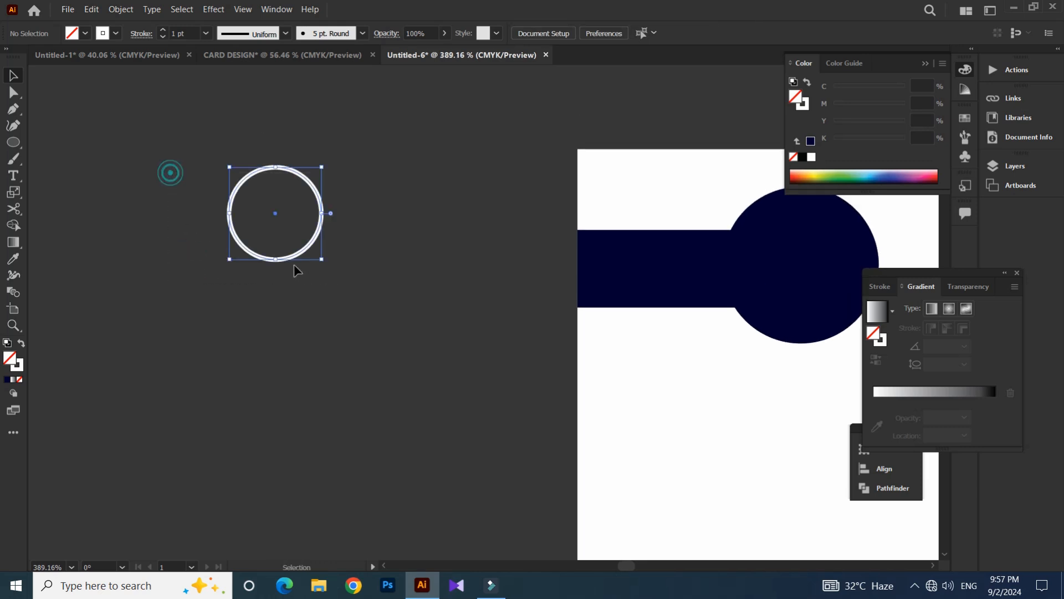
# - Duplicate the outlined circle directly below the original and stretch the copy slightly wider
pyautogui.click(296, 322)
pyautogui.click(261, 222)
pyautogui.moveTo(274, 219); pyautogui.dragTo(275, 310)
pyautogui.press('s')
pyautogui.moveTo(356, 230); pyautogui.dragTo(361, 227)
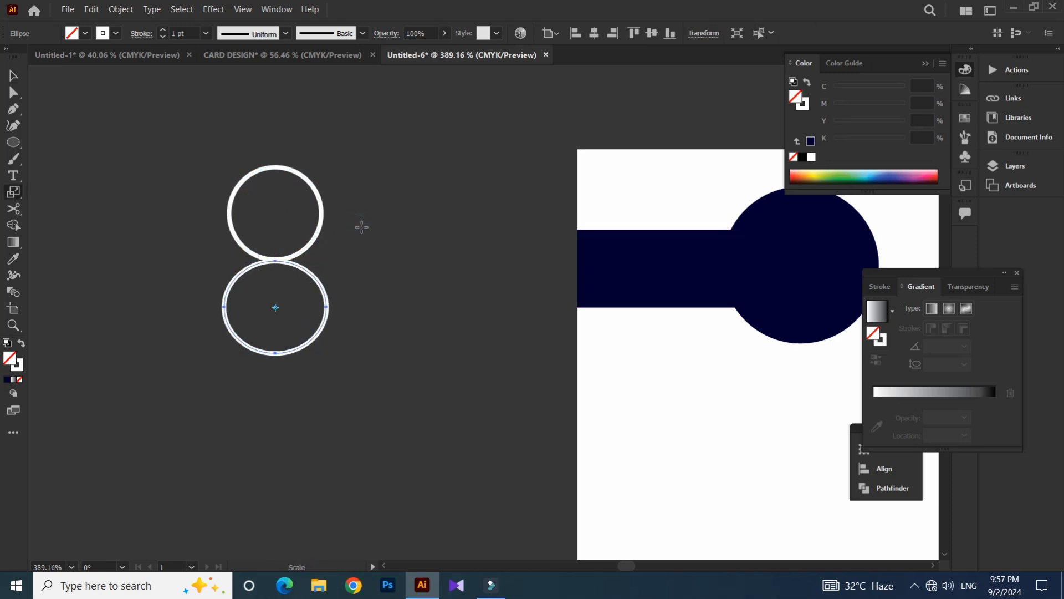
# - Delete the bottom anchor point of the lower circle to leave an open shoulder arc
pyautogui.click(288, 378)
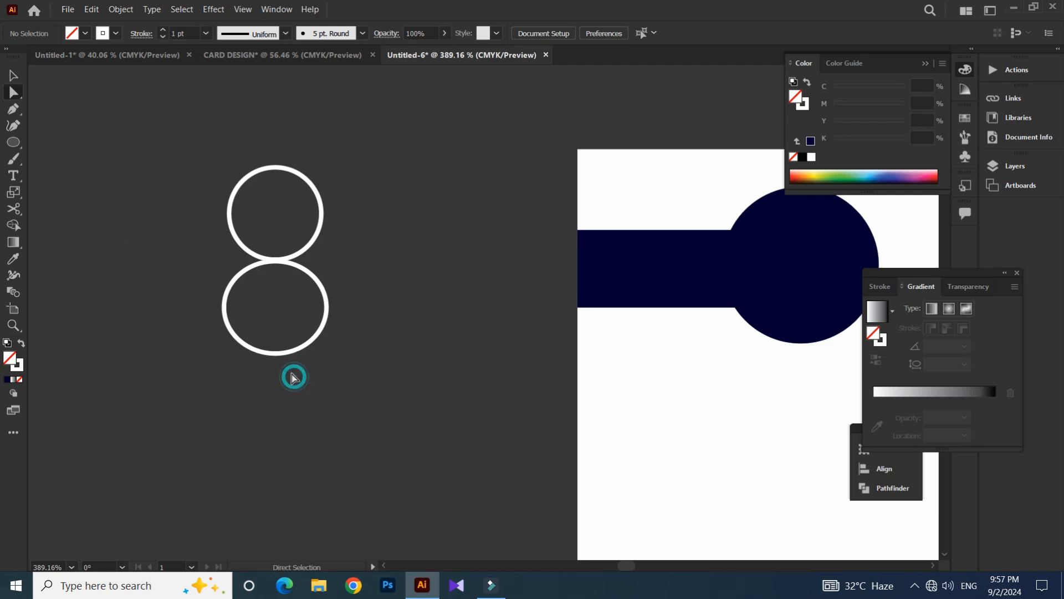
pyautogui.moveTo(271, 348); pyautogui.dragTo(273, 349)
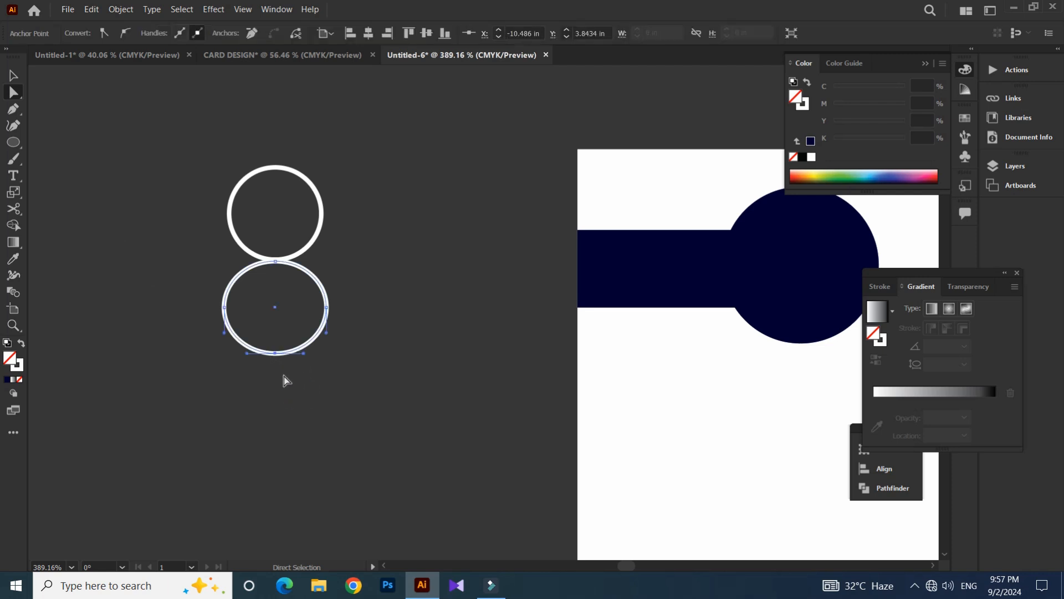
pyautogui.press('Delete')
# - Scale down the upper circle and place it so that it touches the top of the arc
pyautogui.scroll(1, 256, 367)
pyautogui.press('v')
pyautogui.moveTo(209, 174); pyautogui.dragTo(303, 231)
pyautogui.press('s')
pyautogui.press('v')
pyautogui.moveTo(285, 271); pyautogui.dragTo(285, 281)
pyautogui.click(373, 252)
# - Group the head circle and the shoulder arc into one person icon
pyautogui.scroll(1, 373, 252)
pyautogui.moveTo(159, 196); pyautogui.dragTo(492, 291)
pyautogui.rightClick(256, 268)
pyautogui.click(293, 342)
pyautogui.click(223, 255)
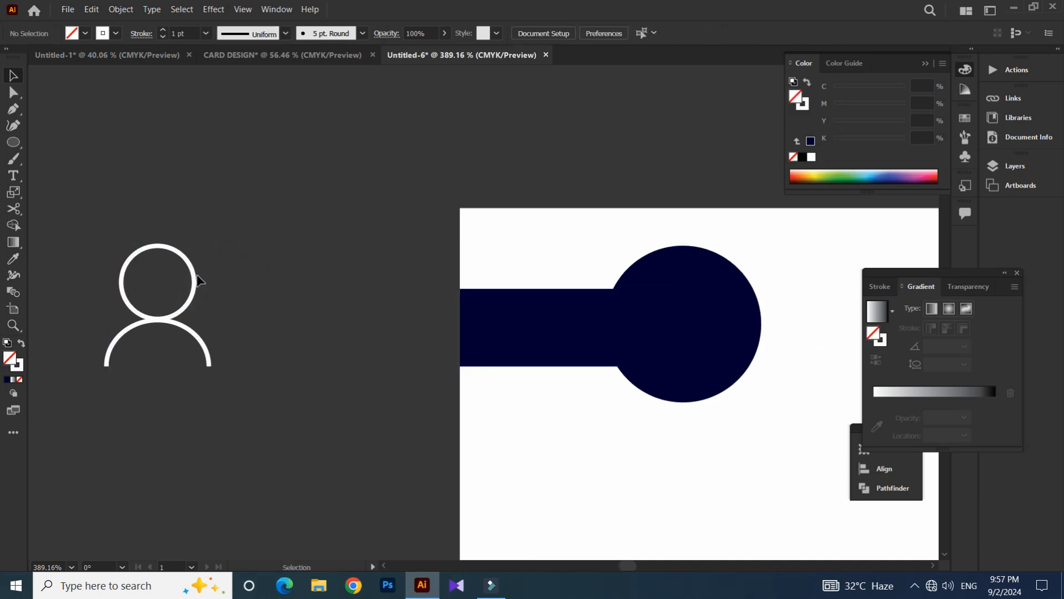
# - Move the person icon onto the dark circle and scale it down to sit centred inside
pyautogui.moveTo(195, 281); pyautogui.dragTo(721, 281)
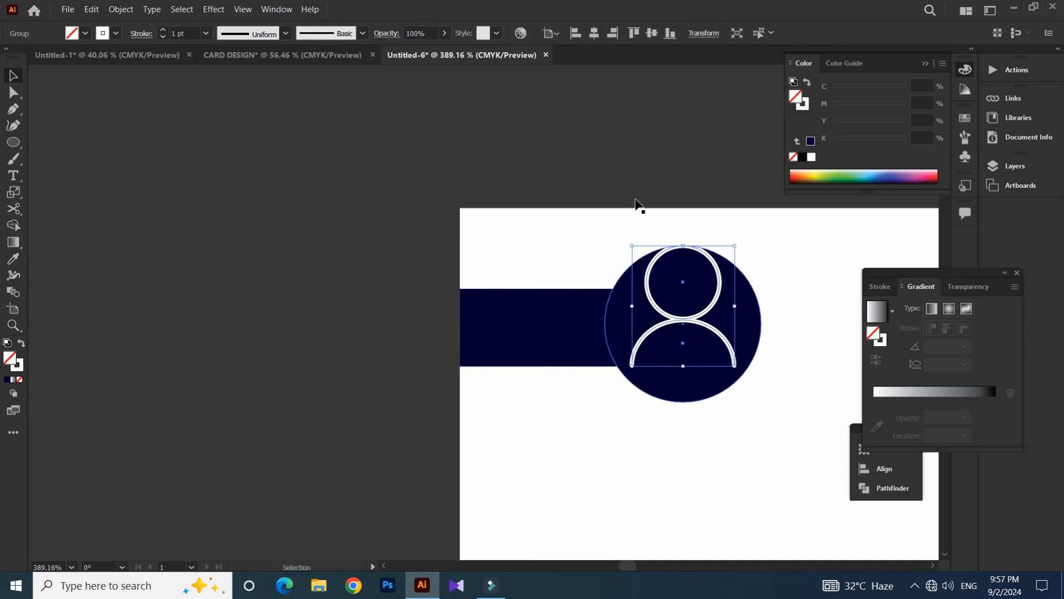
pyautogui.moveTo(678, 213); pyautogui.dragTo(421, 187)
pyautogui.press('s')
pyautogui.moveTo(573, 148); pyautogui.dragTo(527, 181)
pyautogui.press('a')
pyautogui.press('Down')
pyautogui.press('Down')
pyautogui.press('Down')
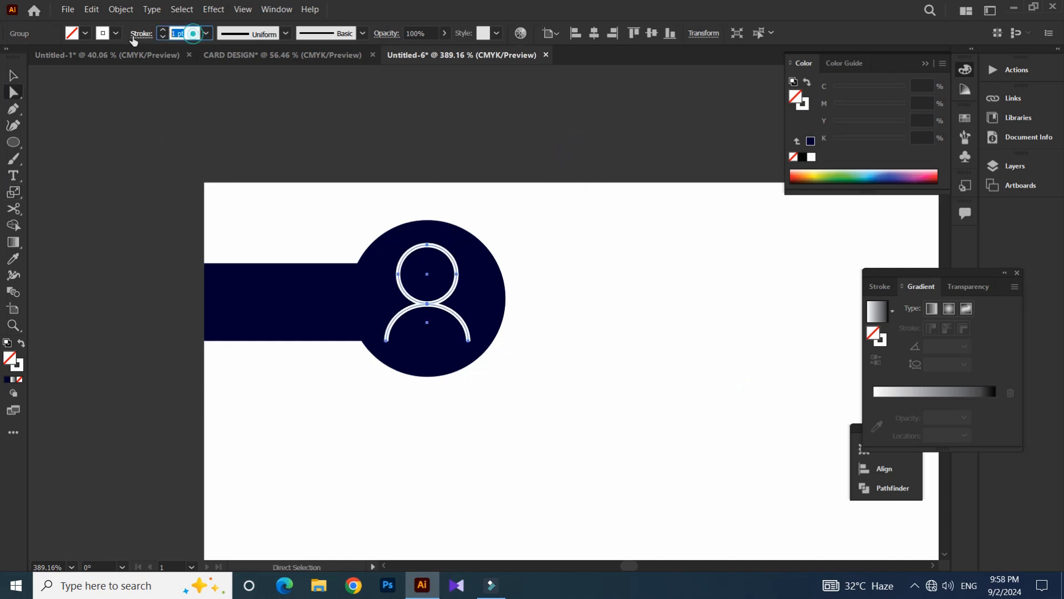
# - Set the person icon's stroke weight to 2 pt
pyautogui.write('2')
pyautogui.press('Return')
pyautogui.moveTo(404, 166); pyautogui.dragTo(446, 186)
# - Scale down the bar, circle and person icon together and move them back against the card's left edge
pyautogui.press('v')
pyautogui.moveTo(556, 179); pyautogui.dragTo(361, 269)
pyautogui.press('s')
pyautogui.moveTo(547, 130); pyautogui.dragTo(514, 160)
pyautogui.press('v')
pyautogui.moveTo(408, 247); pyautogui.dragTo(380, 247)
pyautogui.click(175, 222)
# - Move the text block with the name and job title over to the card, below the person icon
pyautogui.moveTo(437, 188); pyautogui.dragTo(207, 222)
pyautogui.moveTo(277, 221); pyautogui.dragTo(503, 214)
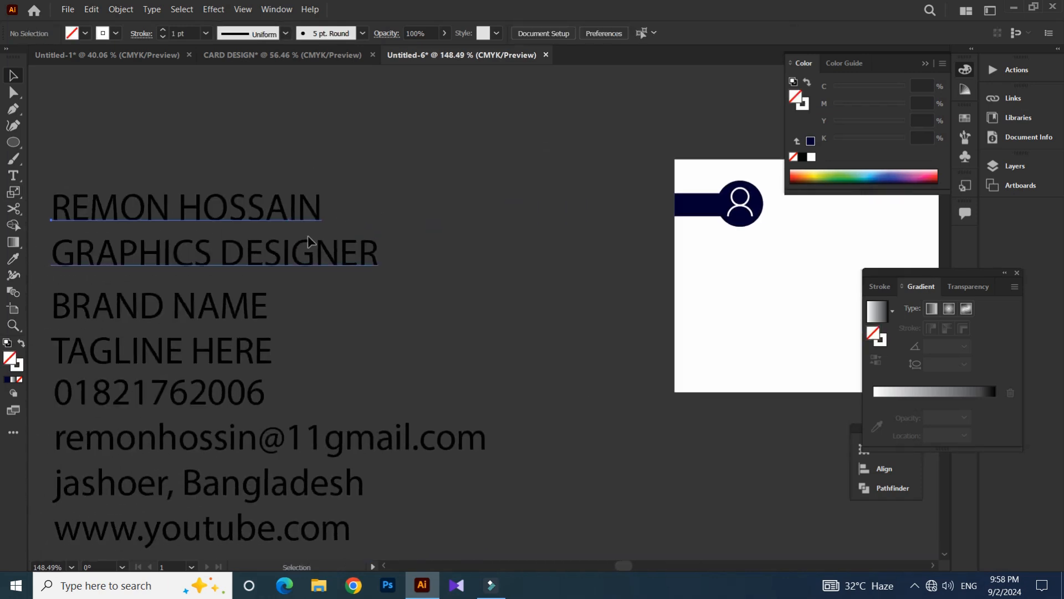
pyautogui.moveTo(142, 213); pyautogui.dragTo(560, 296)
pyautogui.moveTo(523, 241); pyautogui.dragTo(335, 225)
pyautogui.moveTo(375, 215); pyautogui.dragTo(275, 232)
# - Set the name and job title text to Acumin Variable Concept and raise its weight to a bold look
pyautogui.click(521, 26)
pyautogui.write('ar')
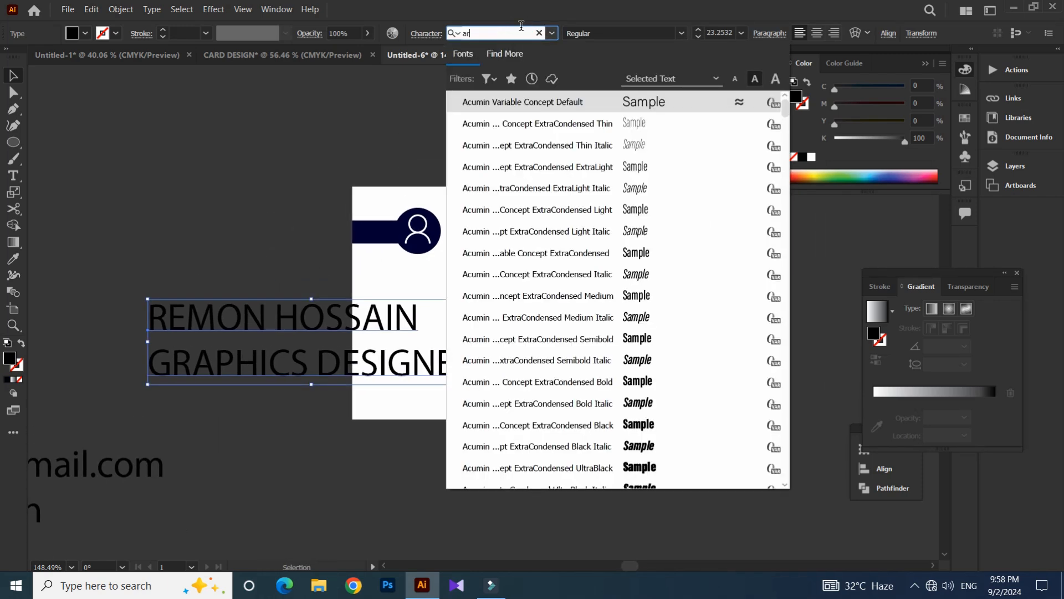
pyautogui.press('Return')
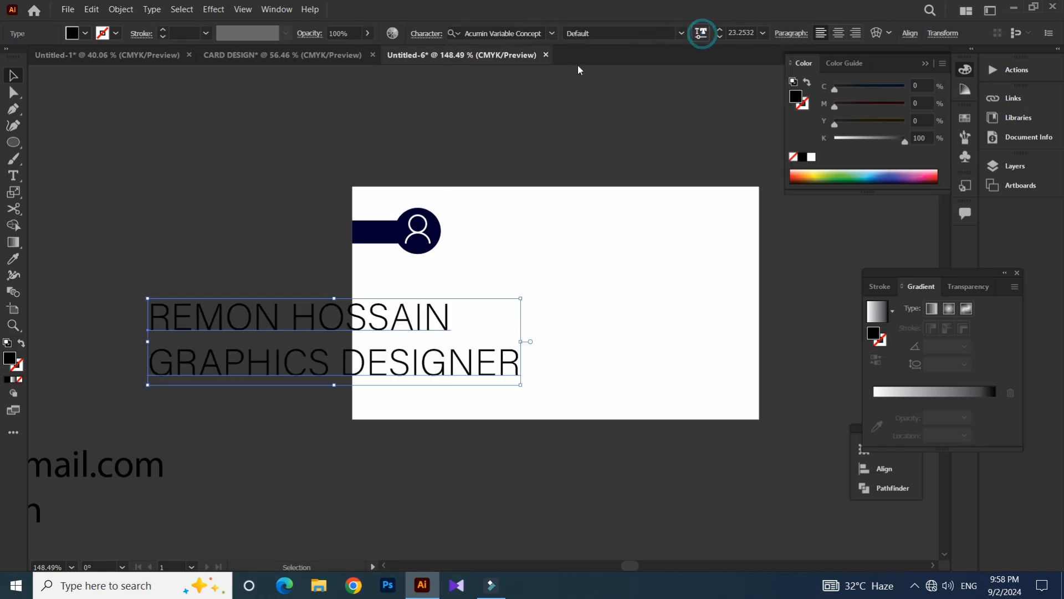
pyautogui.click(701, 33)
pyautogui.moveTo(592, 69); pyautogui.dragTo(635, 69)
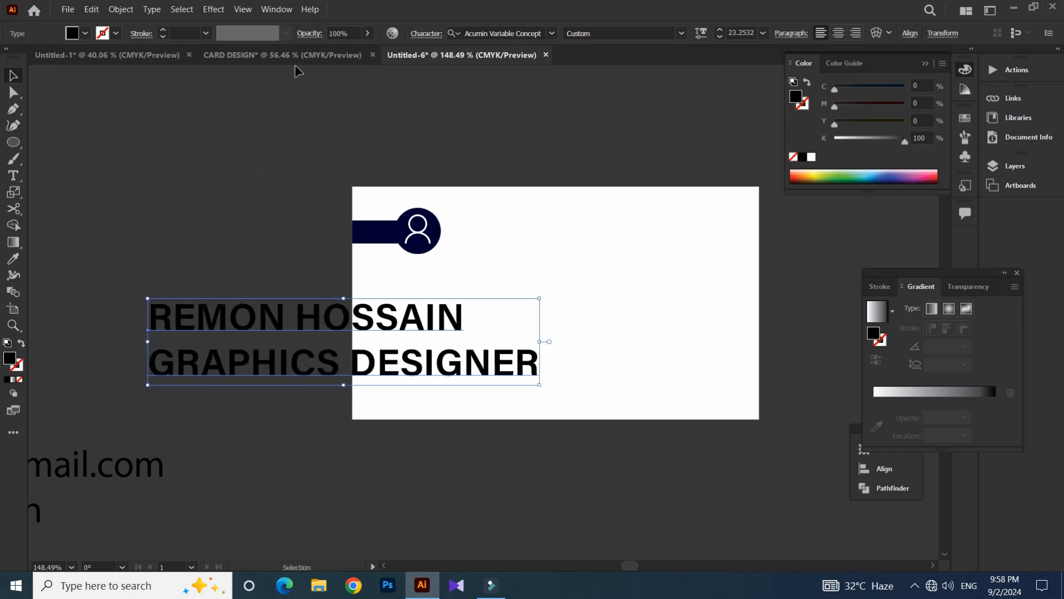
pyautogui.click(285, 273)
# - Fill the circle behind the person icon with the orange swatch (M 50, Y 100)
pyautogui.scroll(1, 264, 281)
pyautogui.click(432, 224)
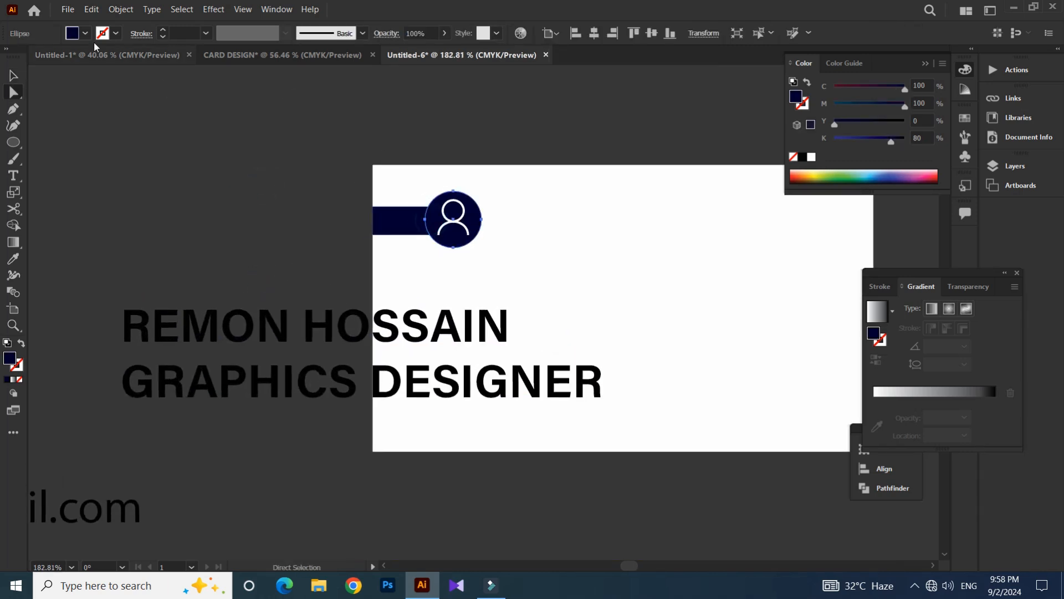
pyautogui.click(80, 33)
pyautogui.click(133, 57)
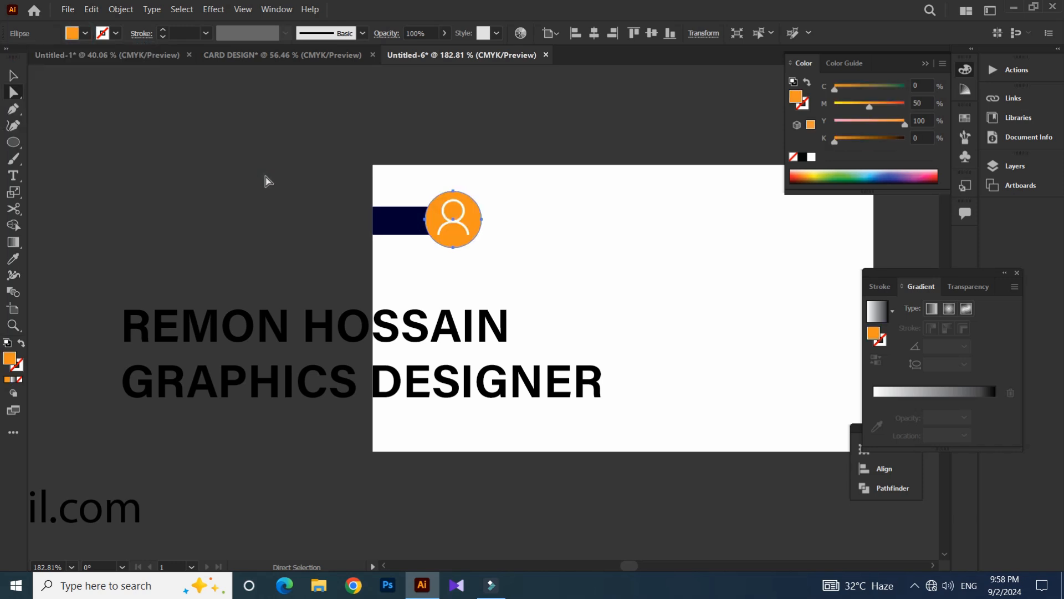
pyautogui.click(261, 199)
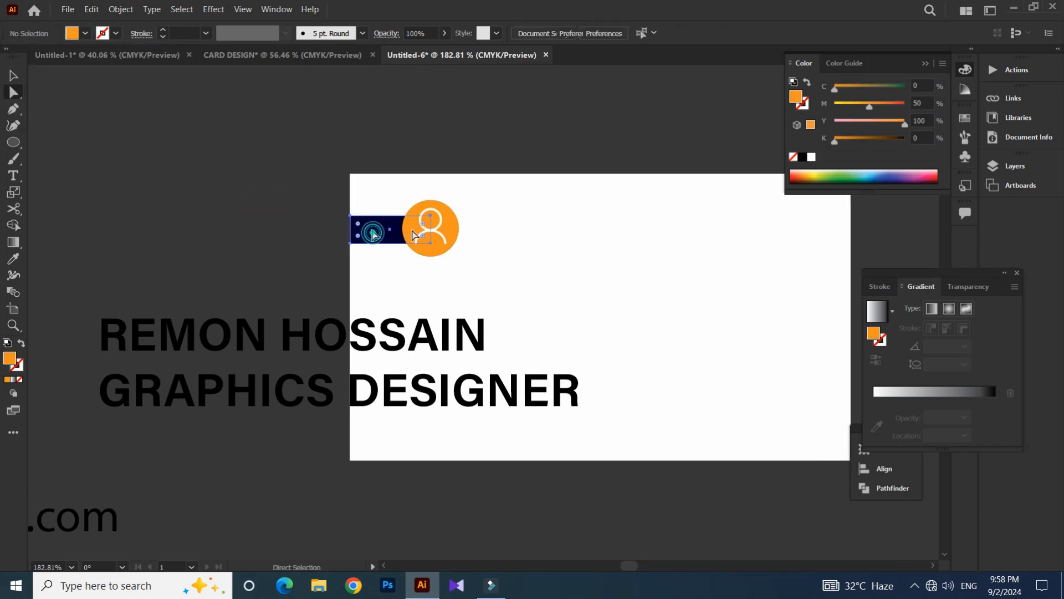
# - Raise the dark bar's Y colour value to 55%
pyautogui.click(373, 234)
pyautogui.moveTo(857, 125); pyautogui.dragTo(874, 123)
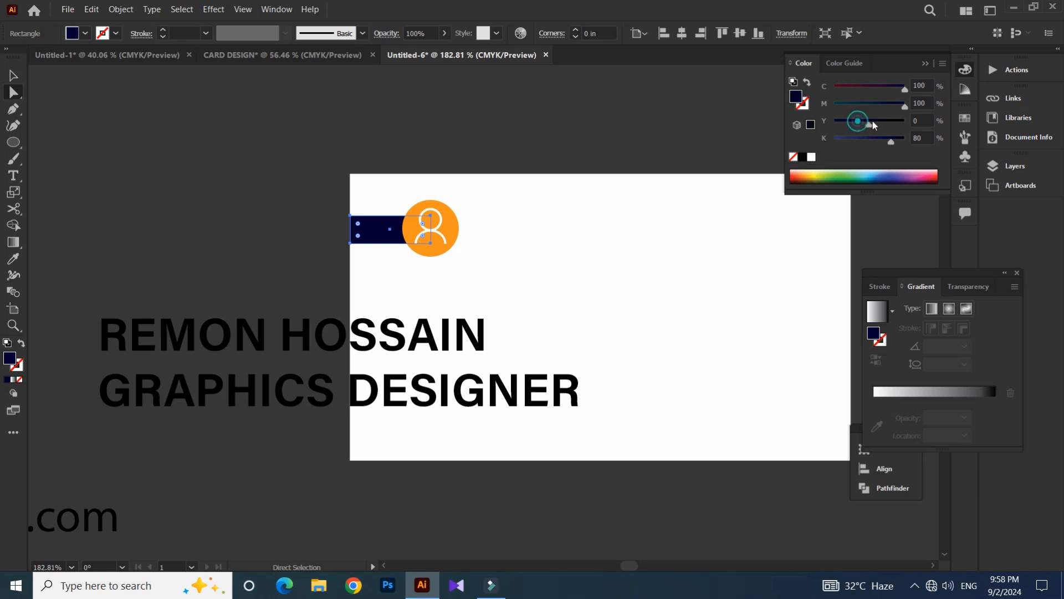
pyautogui.click(241, 176)
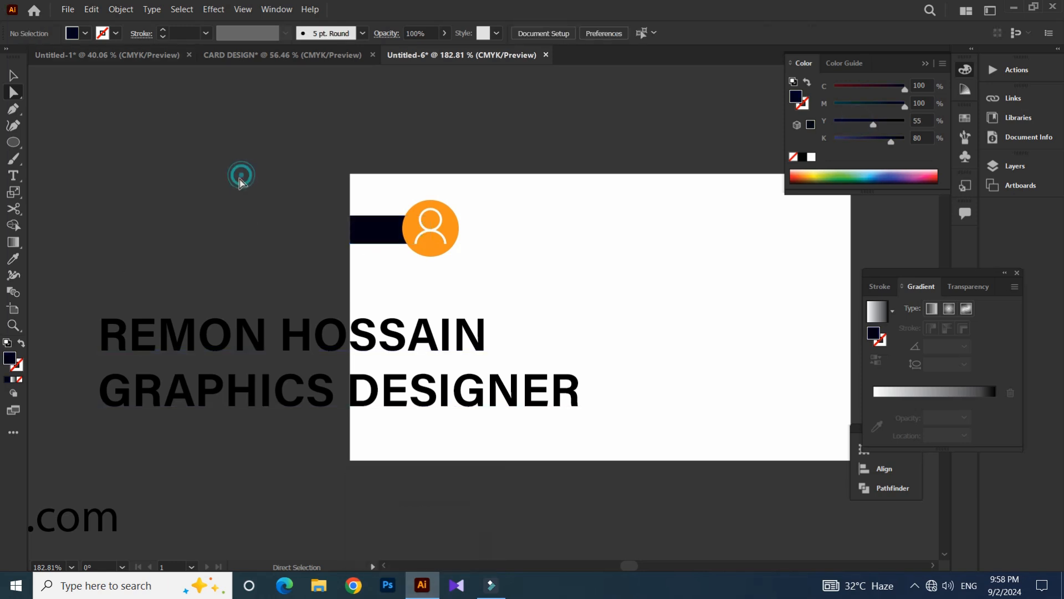
# - Move the name and job title text so it starts right beside the orange circle
pyautogui.moveTo(209, 195); pyautogui.dragTo(147, 221)
pyautogui.press('v')
pyautogui.moveTo(159, 314); pyautogui.dragTo(164, 290)
pyautogui.moveTo(245, 321); pyautogui.dragTo(609, 207)
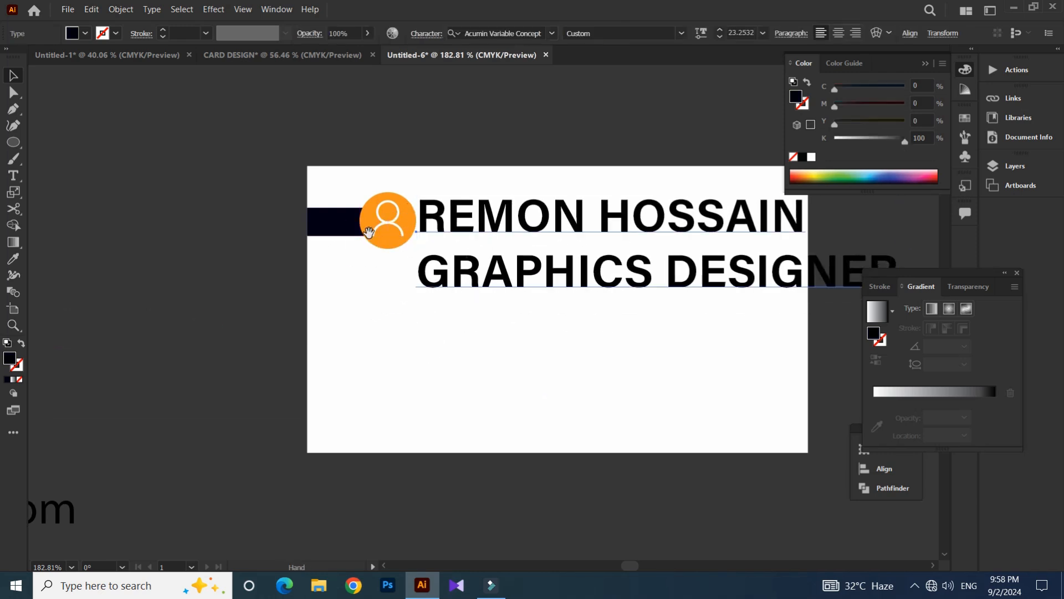
# - Copy the GRAPHICS DESIGNER line and delete it from the text block
pyautogui.doubleClick(650, 289)
pyautogui.tripleClick(650, 288)
pyautogui.hotkey('ctrl', 'c')
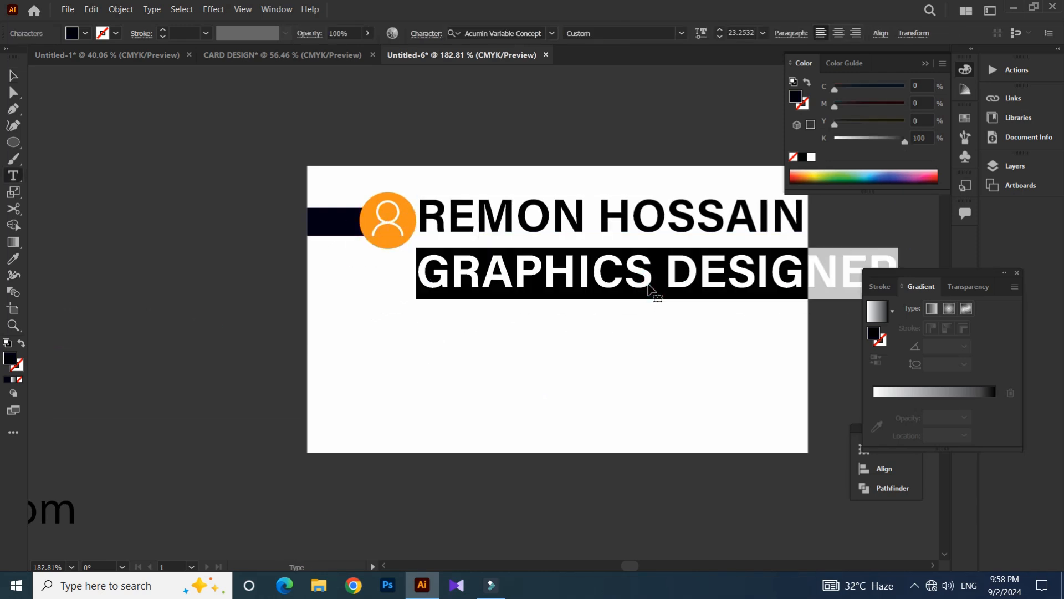
pyautogui.press('BackSpace')
pyautogui.press('Escape')
# - Scale down the name text so it fits on the card, centred vertically beside the orange circle
pyautogui.moveTo(456, 280); pyautogui.dragTo(338, 283)
pyautogui.press('s')
pyautogui.moveTo(694, 180); pyautogui.dragTo(518, 173)
pyautogui.press('v')
pyautogui.click(268, 192)
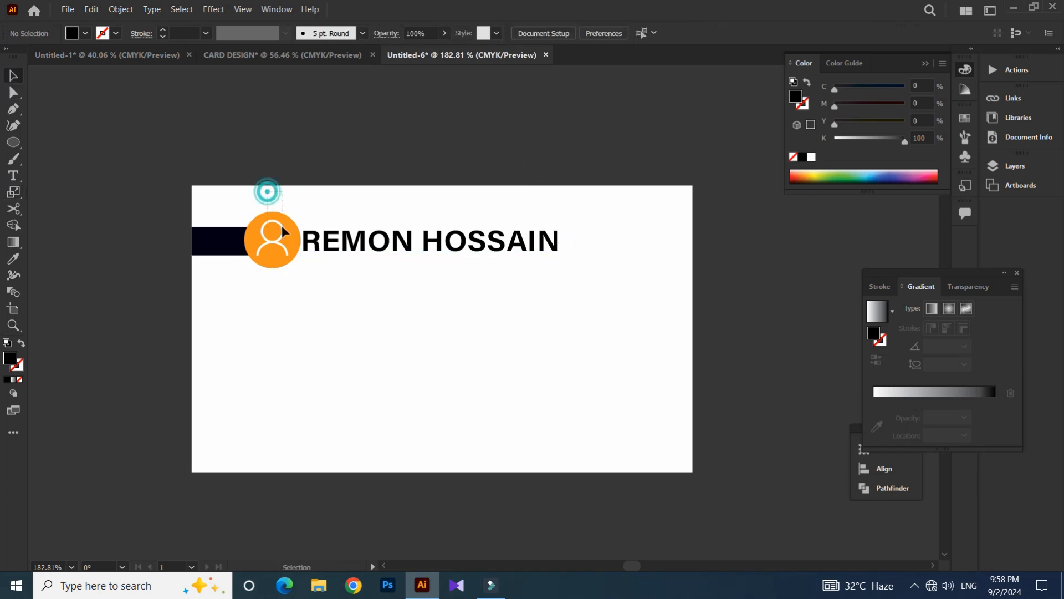
# - Scale the name text down slightly, keeping it right beside the orange circle
pyautogui.press('a')
pyautogui.click(366, 149)
pyautogui.click(345, 240)
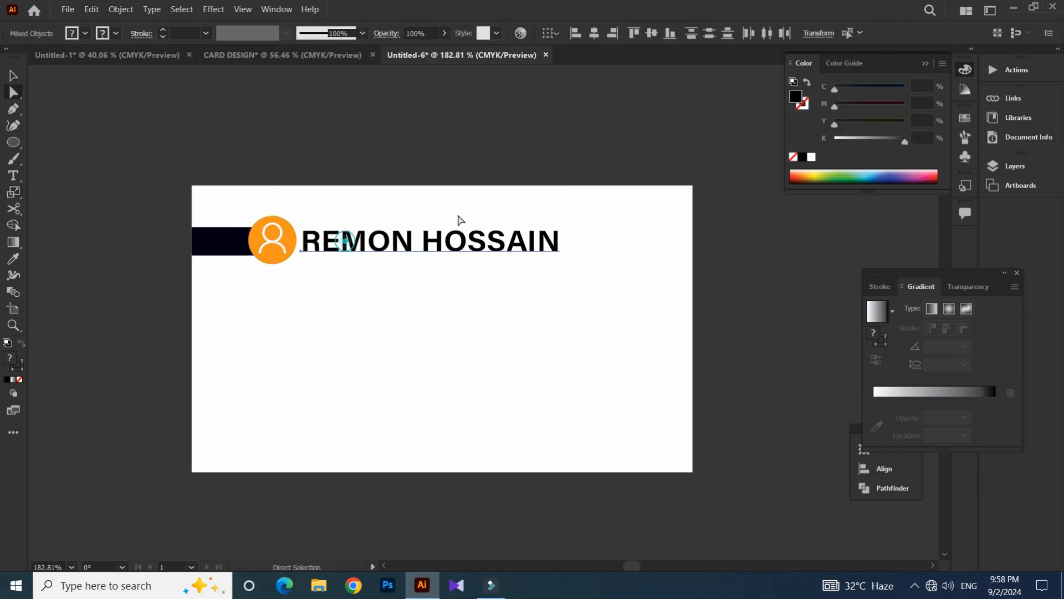
pyautogui.press('s')
pyautogui.moveTo(558, 162)
pyautogui.mouseDown()
pyautogui.moveTo(565, 169)
pyautogui.moveTo(530, 173)
pyautogui.moveTo(548, 176)
pyautogui.mouseUp()
pyautogui.press('v')
pyautogui.click(331, 296)
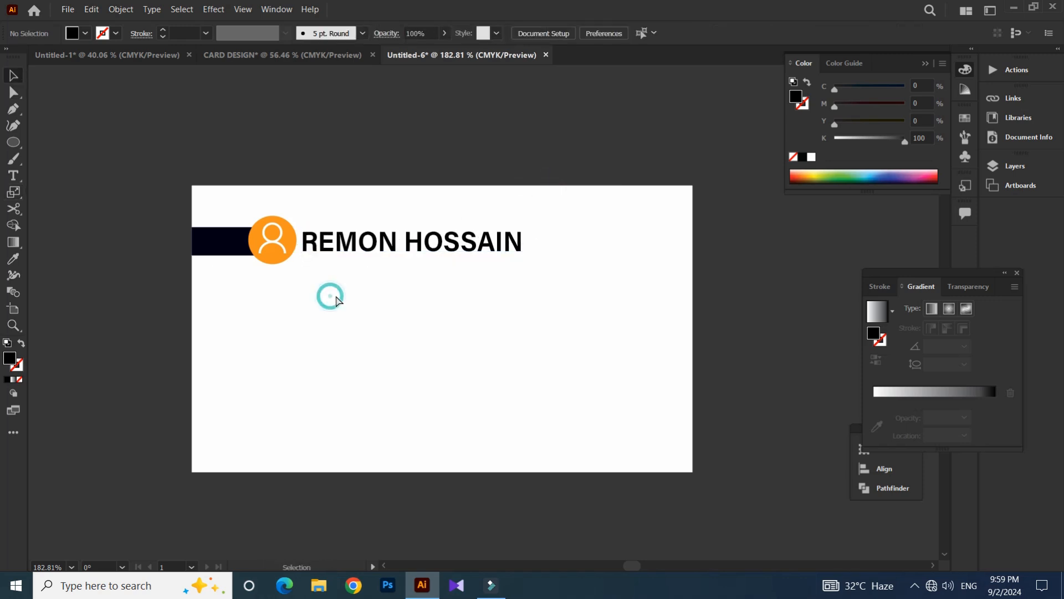
# - Paste the GRAPHICS DESIGNER text, scale it down and place it beneath the name
pyautogui.hotkey('ctrl', 'v')
pyautogui.press('s')
pyautogui.moveTo(658, 265); pyautogui.dragTo(576, 251)
pyautogui.press('v')
pyautogui.moveTo(346, 322); pyautogui.dragTo(420, 267)
# - Lighten the job title's font weight and scale it down so it is clearly smaller than the name
pyautogui.click(702, 33)
pyautogui.moveTo(630, 78); pyautogui.dragTo(604, 78)
pyautogui.press('s')
pyautogui.click(402, 264)
pyautogui.hotkey('shift', 's')
pyautogui.click(540, 161)
pyautogui.click(618, 311)
pyautogui.press('s')
pyautogui.moveTo(600, 118); pyautogui.dragTo(555, 149)
pyautogui.press('a')
# - Set the font weight of the surname in the name text to 420
pyautogui.press('t')
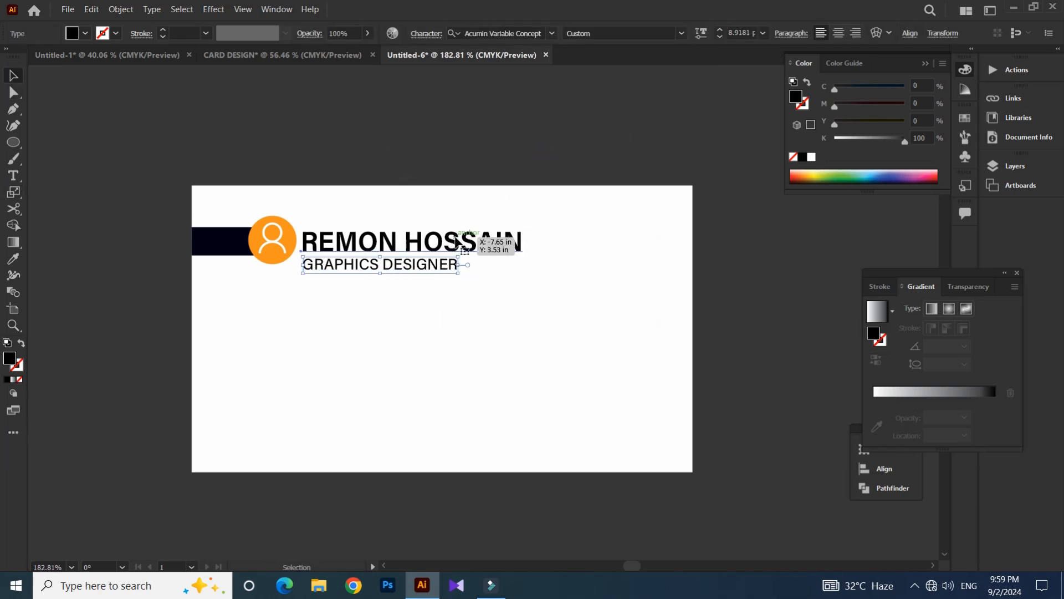
pyautogui.click(447, 241)
pyautogui.doubleClick(448, 242)
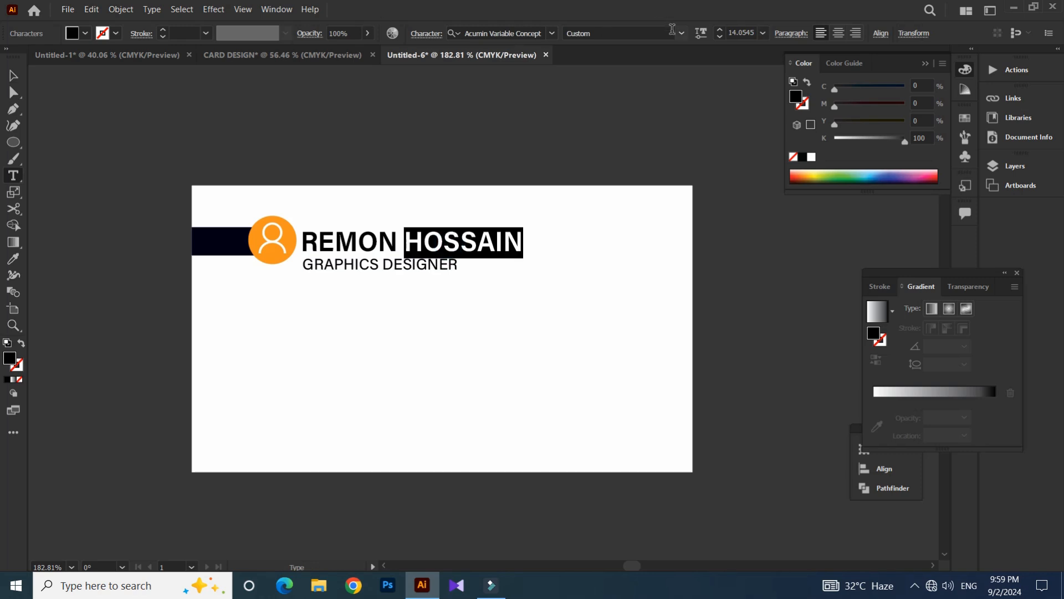
pyautogui.click(700, 33)
pyautogui.moveTo(618, 72); pyautogui.dragTo(604, 76)
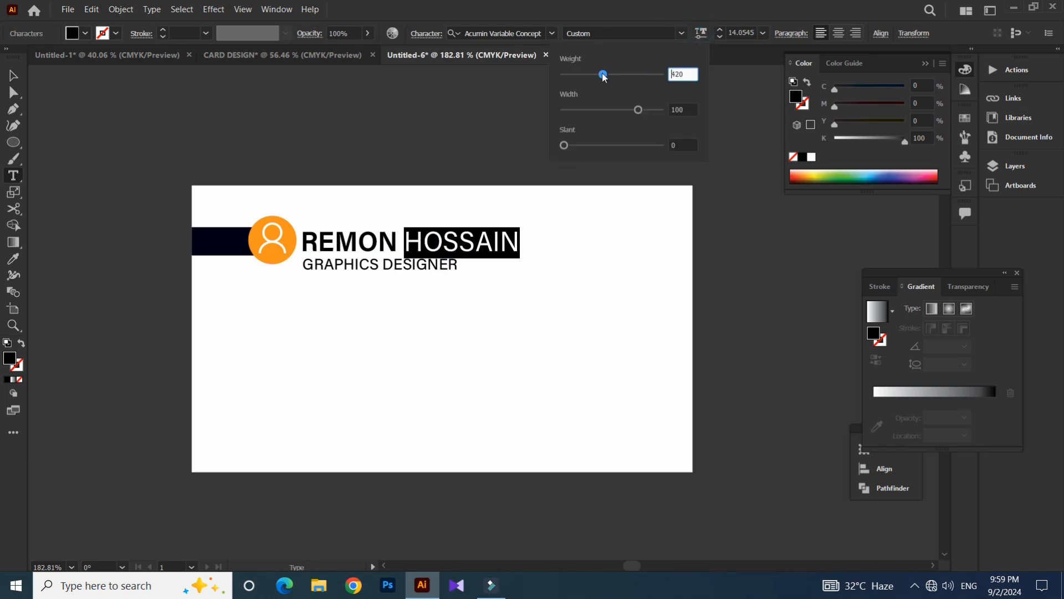
pyautogui.click(435, 242)
# - Fill the surname with the orange swatch (C 0, M 50, Y 100, K 0)
pyautogui.click(85, 35)
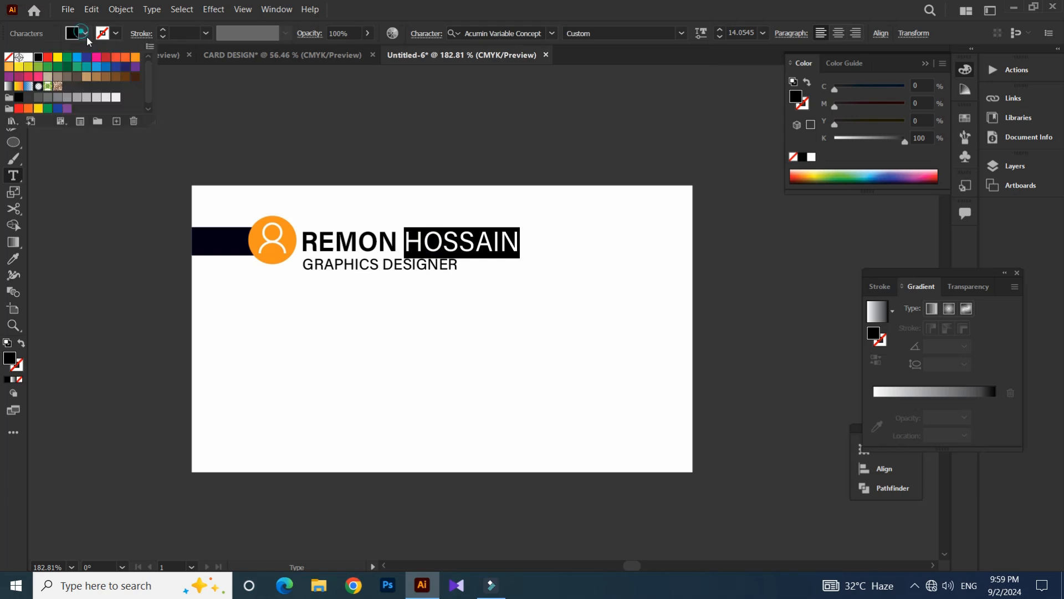
pyautogui.click(140, 56)
pyautogui.click(470, 240)
pyautogui.click(475, 241)
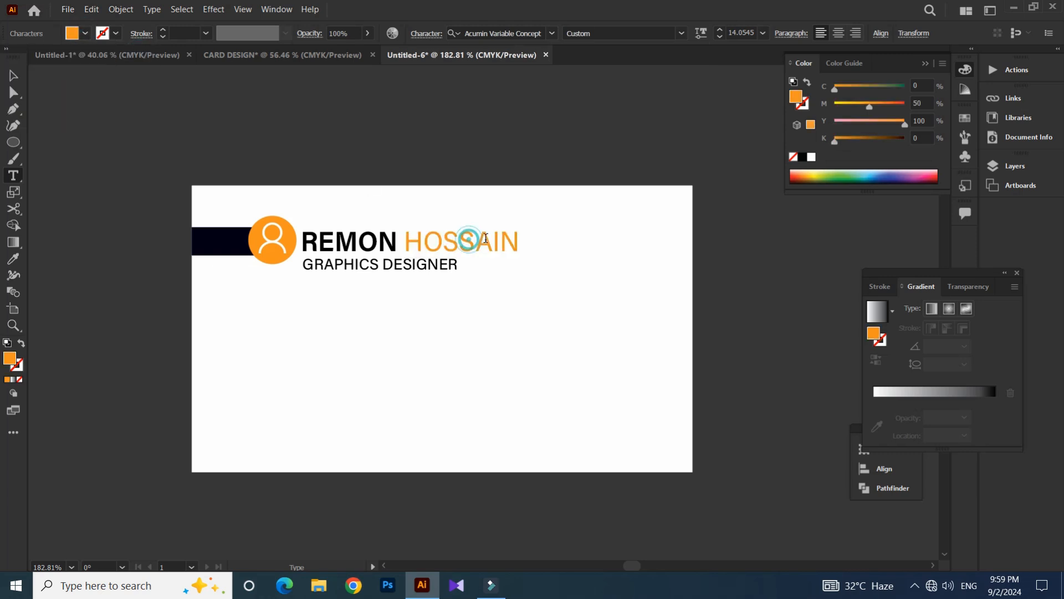
pyautogui.press('Escape')
# - Nudge the job title left so its start lines up with the name above it
pyautogui.click(448, 131)
pyautogui.moveTo(381, 240); pyautogui.dragTo(354, 205)
pyautogui.click(330, 233)
pyautogui.press('Left')
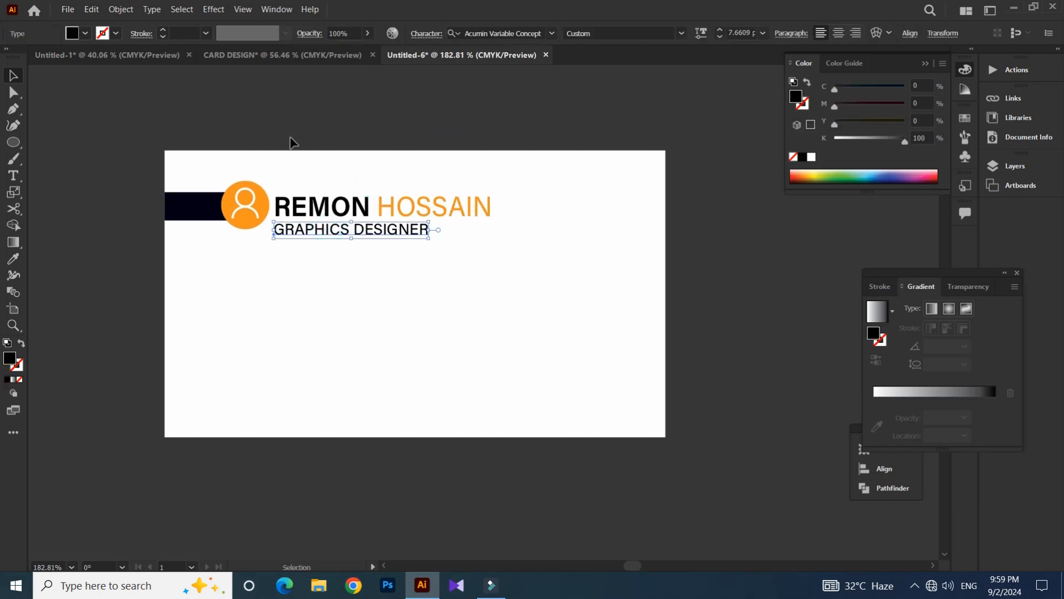
pyautogui.click(291, 137)
# - Recolour the dark bar beside the icon with the blue sampled from the square below the card
pyautogui.click(337, 135)
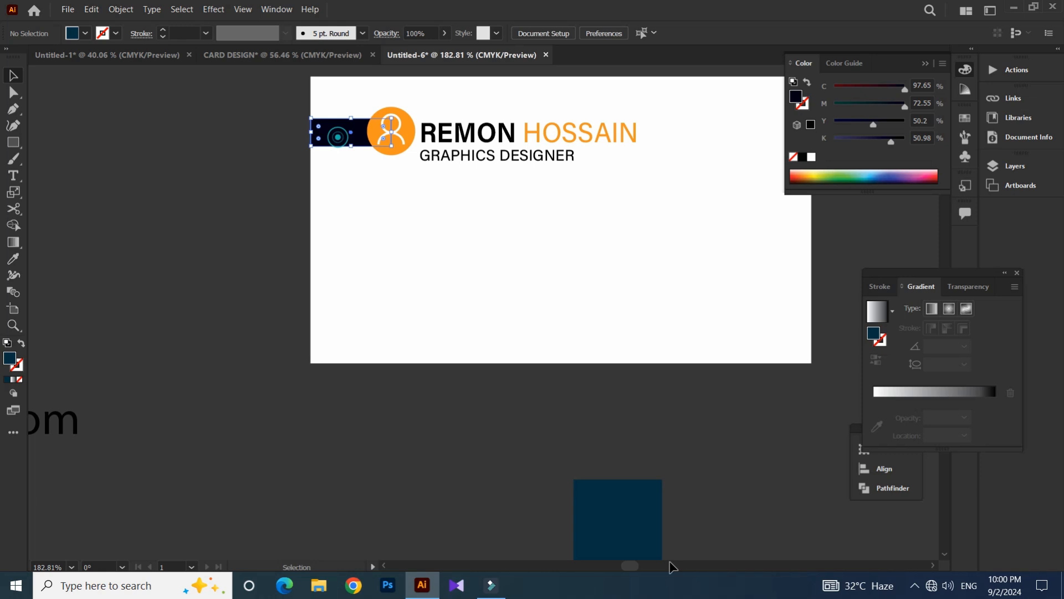
pyautogui.press('o')
pyautogui.press('i')
pyautogui.click(633, 507)
pyautogui.moveTo(409, 448); pyautogui.dragTo(347, 496)
pyautogui.press('v')
pyautogui.click(173, 228)
# - Nudge the name text upward beside the orange circle
pyautogui.moveTo(134, 194); pyautogui.dragTo(113, 220)
pyautogui.moveTo(190, 183); pyautogui.dragTo(336, 227)
pyautogui.click(430, 215)
pyautogui.press('Up')
pyautogui.press('Up')
pyautogui.press('Up')
pyautogui.press('Up')
pyautogui.press('Up')
pyautogui.press('Up')
pyautogui.press('Up')
pyautogui.press('Up')
pyautogui.press('Up')
pyautogui.press('Up')
# - Nudge the job title up beneath the name and enlarge it slightly
pyautogui.click(431, 238)
pyautogui.press('Up')
pyautogui.press('Up')
pyautogui.press('Up')
pyautogui.press('Up')
pyautogui.press('Up')
pyautogui.press('Up')
pyautogui.press('Up')
pyautogui.press('Up')
pyautogui.press('Up')
pyautogui.press('Up')
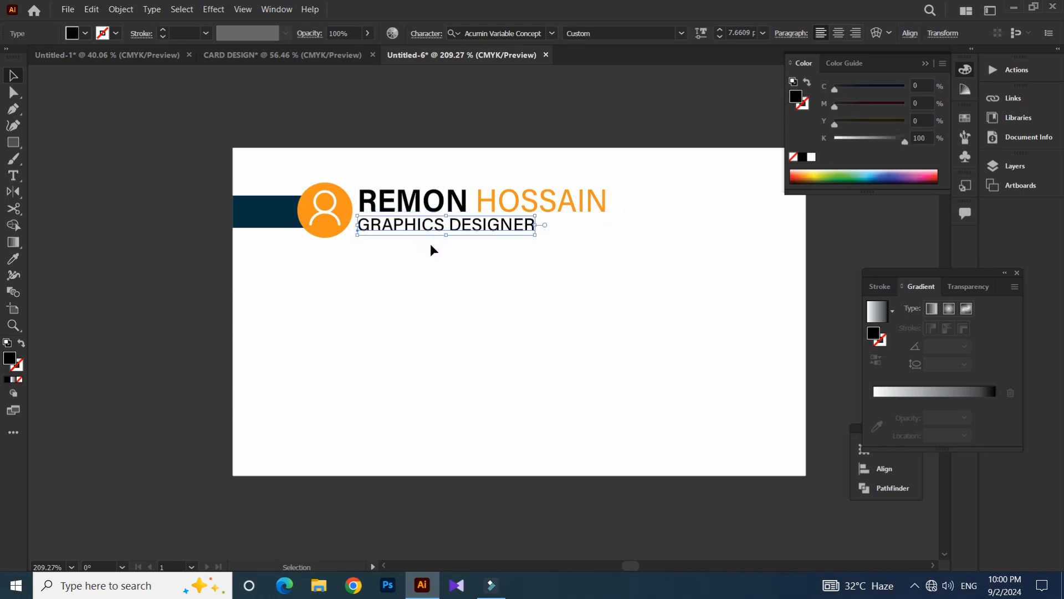
pyautogui.moveTo(534, 224); pyautogui.dragTo(544, 225)
pyautogui.click(390, 136)
pyautogui.moveTo(277, 132); pyautogui.dragTo(169, 133)
pyautogui.moveTo(471, 175); pyautogui.dragTo(410, 174)
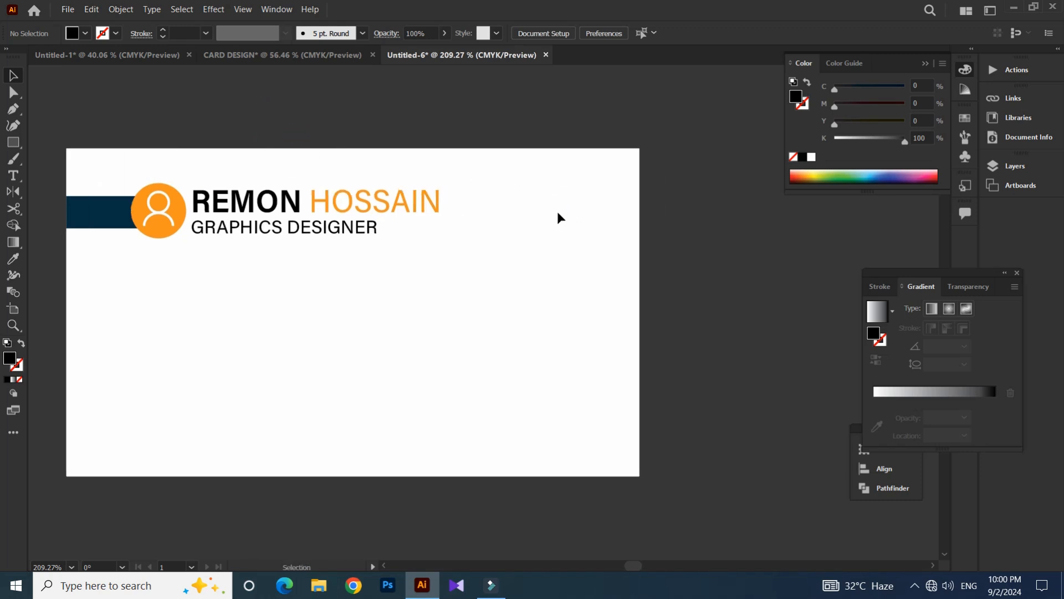
# - Find the QR code image on the computer and place it in the document
pyautogui.press('super')
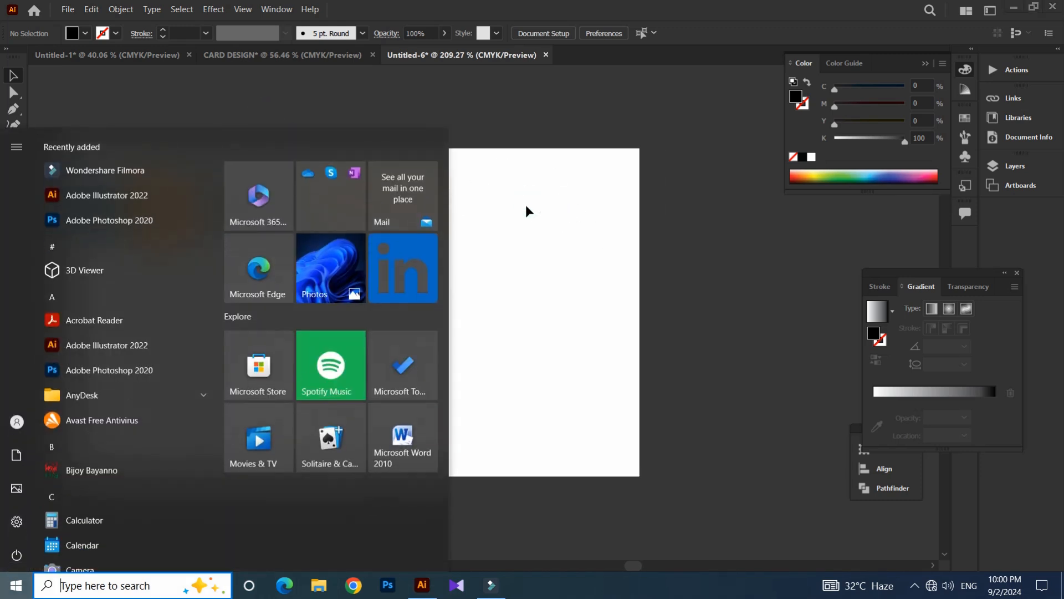
pyautogui.write('th')
pyautogui.press('Return')
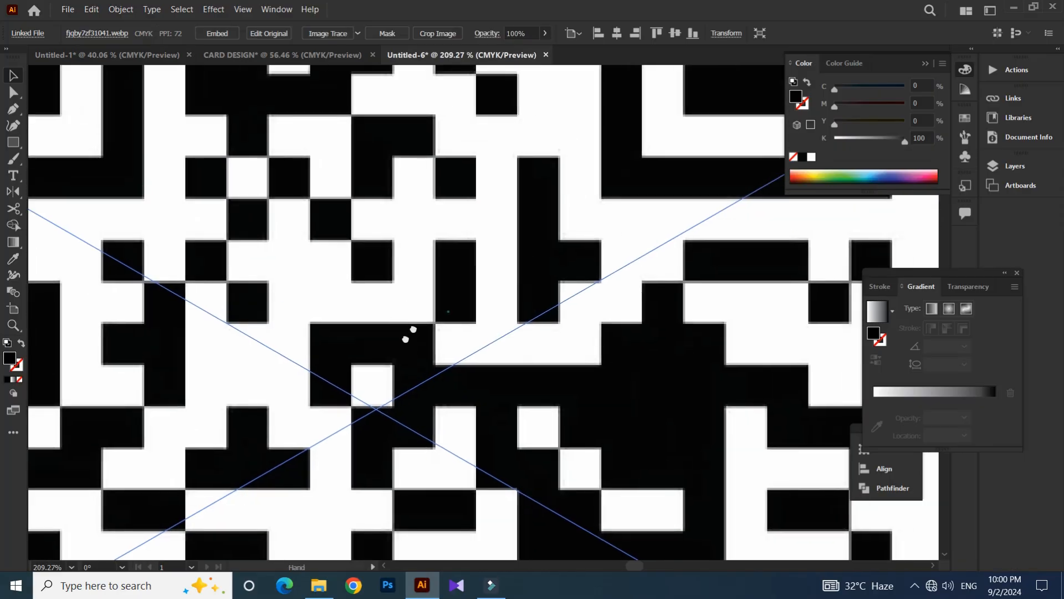
pyautogui.moveTo(556, 213); pyautogui.dragTo(232, 316)
# - Scale down the placed QR code image and move it to the empty area beside the contact text
pyautogui.moveTo(383, 264); pyautogui.dragTo(330, 280)
pyautogui.press('s')
pyautogui.moveTo(664, 123); pyautogui.dragTo(537, 190)
pyautogui.press('v')
pyautogui.moveTo(506, 267); pyautogui.dragTo(541, 267)
pyautogui.moveTo(349, 254); pyautogui.dragTo(153, 285)
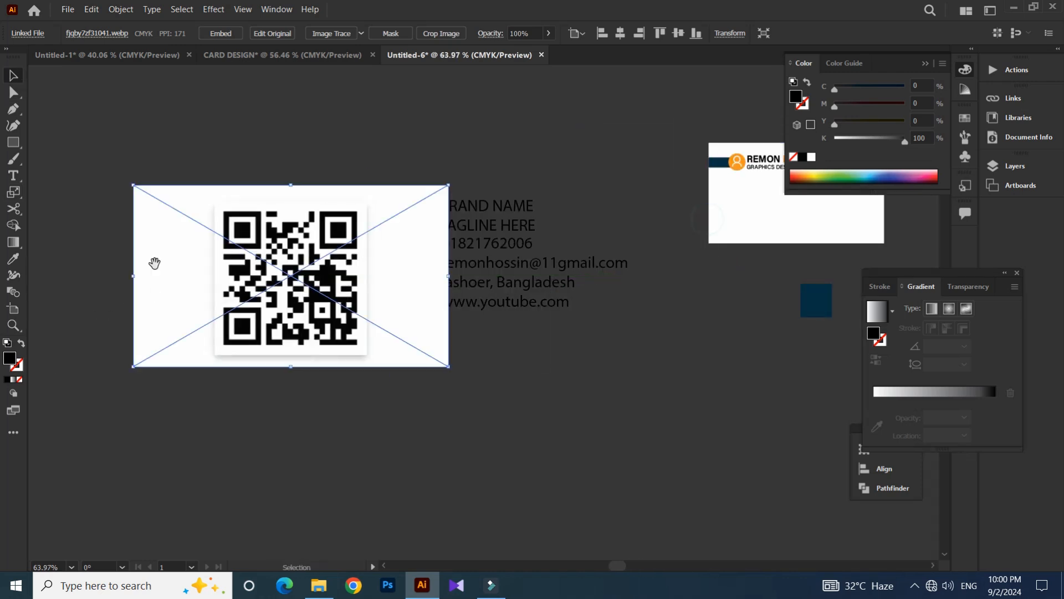
pyautogui.hscroll(-3, 332, 266)
pyautogui.moveTo(433, 260); pyautogui.dragTo(312, 262)
# - Embed the QR code image and apply Image Trace with the default preset
pyautogui.click(221, 33)
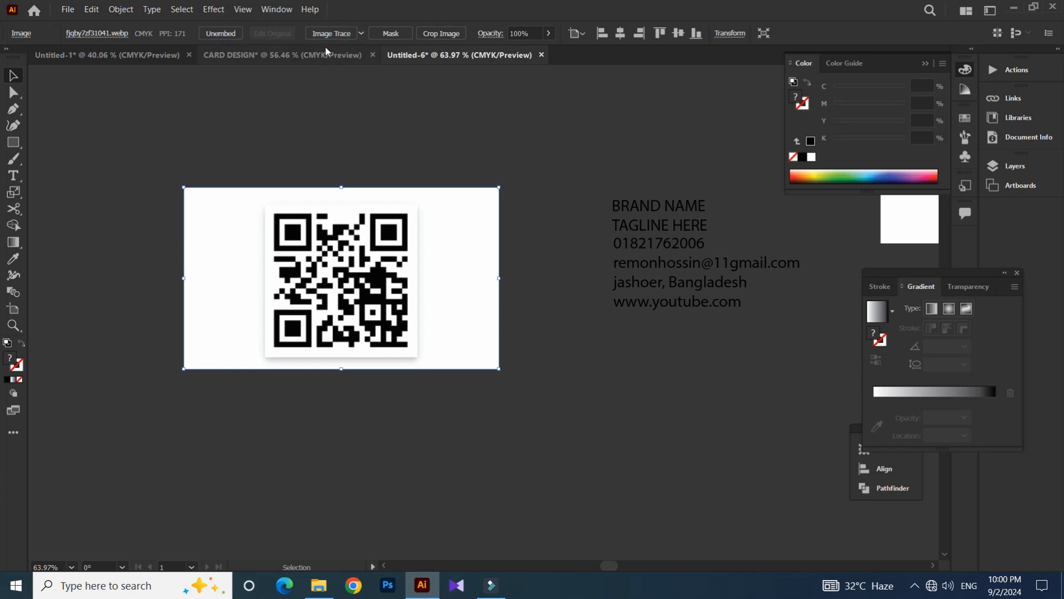
pyautogui.click(332, 33)
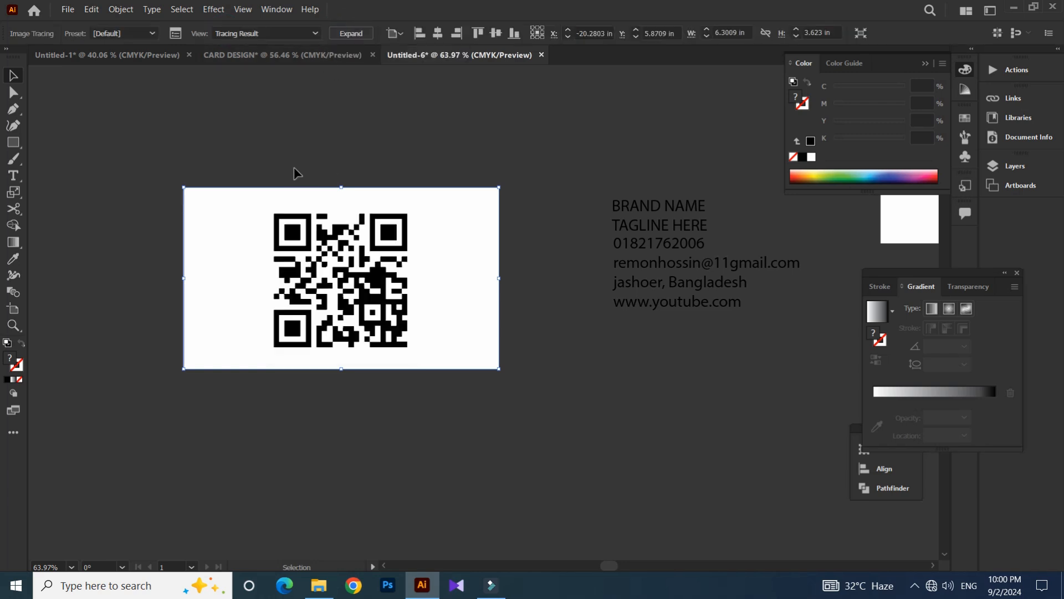
pyautogui.click(273, 228)
# - Expand the traced QR code and delete its white background
pyautogui.click(346, 35)
pyautogui.click(233, 150)
pyautogui.press('a')
pyautogui.click(229, 216)
pyautogui.press('Delete')
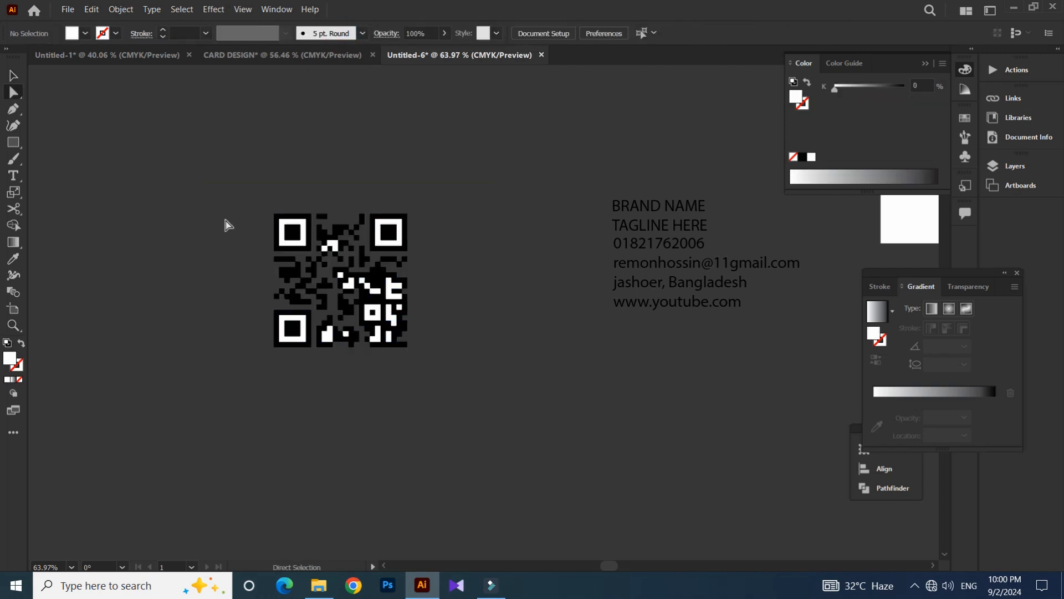
# - Draw a white rectangle slightly larger than the QR code and send it to the back
pyautogui.press('z')
pyautogui.moveTo(255, 239); pyautogui.dragTo(295, 227)
pyautogui.click(304, 223)
pyautogui.click(136, 185)
pyautogui.moveTo(268, 199); pyautogui.dragTo(459, 381)
pyautogui.press('v')
pyautogui.hotkey('ctrl', 'shift', '[')
# - Centre the QR code and its white backing on each other and group them
pyautogui.moveTo(215, 180); pyautogui.dragTo(358, 272)
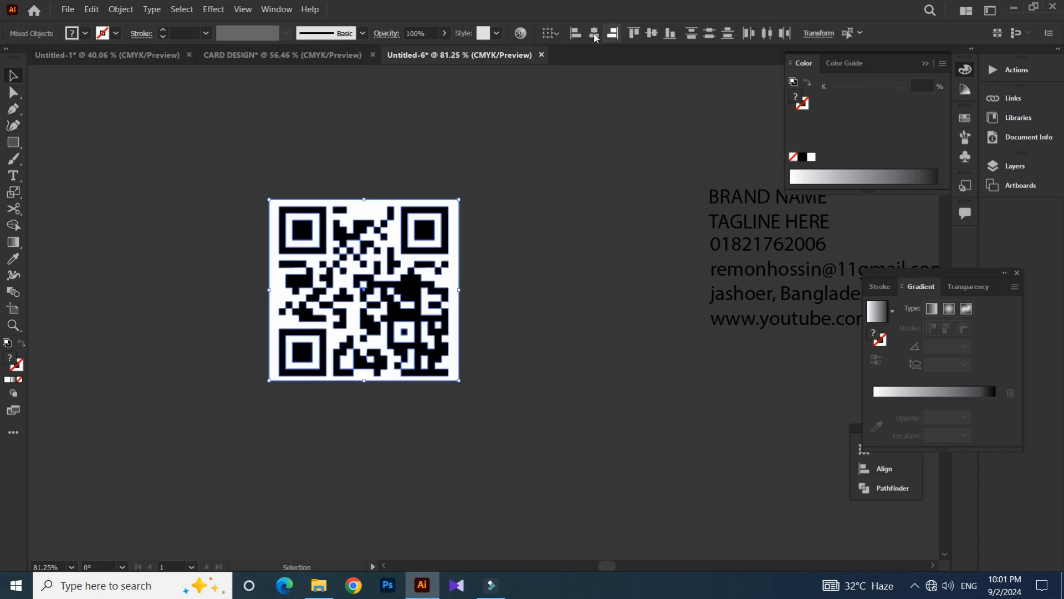
pyautogui.click(652, 33)
pyautogui.scroll(-1, 470, 223)
pyautogui.rightClick(403, 265)
pyautogui.click(442, 356)
pyautogui.click(544, 301)
# - Move the grouped QR code over to the business card
pyautogui.moveTo(549, 273); pyautogui.dragTo(257, 303)
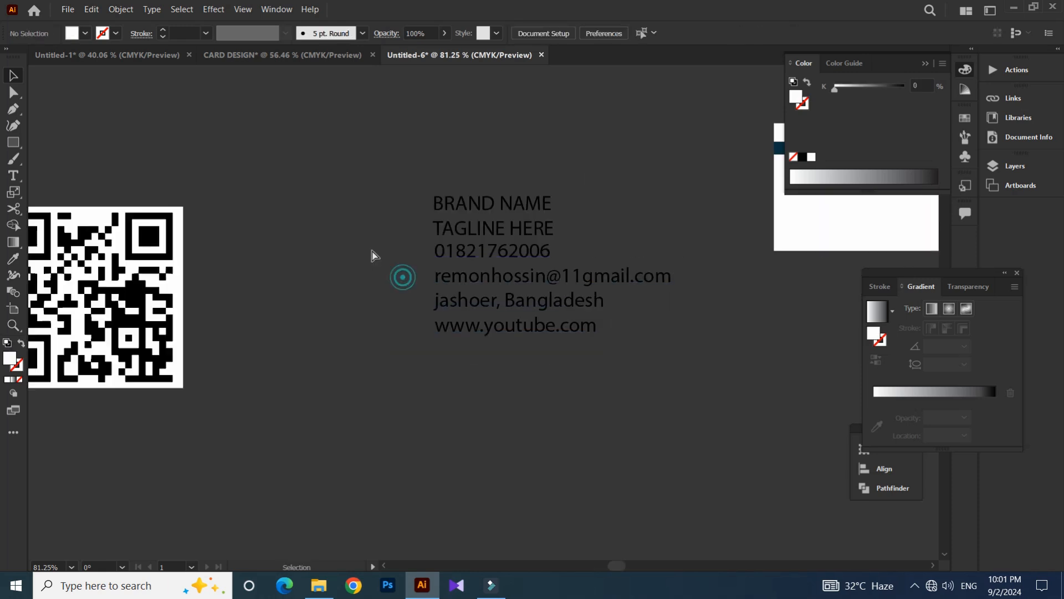
pyautogui.moveTo(319, 230); pyautogui.dragTo(260, 232)
pyautogui.moveTo(182, 278); pyautogui.dragTo(661, 252)
pyautogui.moveTo(545, 255); pyautogui.dragTo(308, 290)
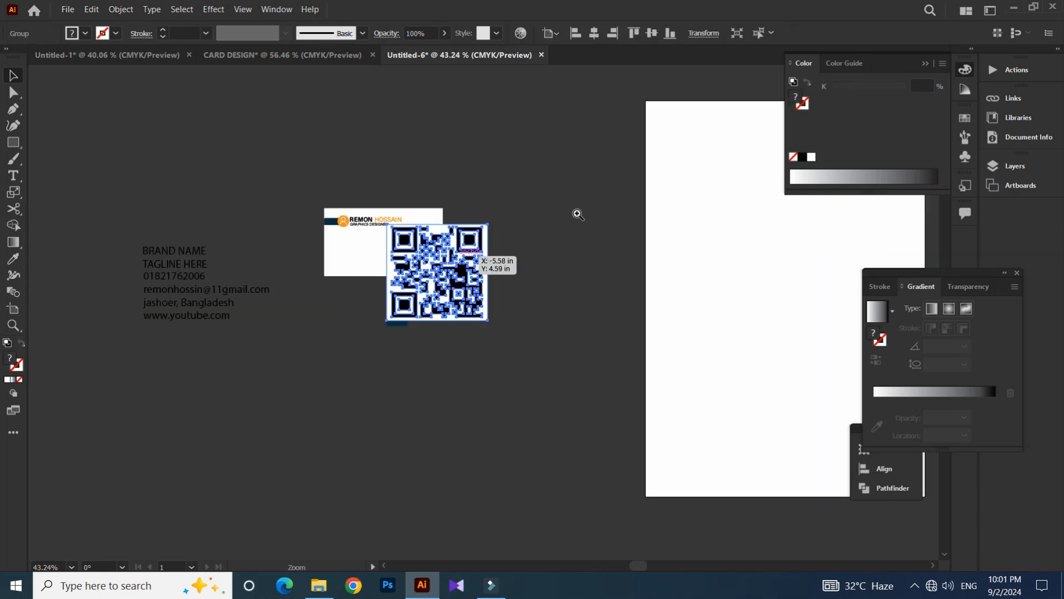
pyautogui.moveTo(469, 246); pyautogui.dragTo(546, 238)
# - Scale the QR code down to fit on the card and move it towards the upper-right corner
pyautogui.press('s')
pyautogui.moveTo(580, 143); pyautogui.dragTo(482, 229)
pyautogui.moveTo(561, 170); pyautogui.dragTo(470, 239)
pyautogui.press('v')
pyautogui.moveTo(389, 321); pyautogui.dragTo(356, 175)
pyautogui.moveTo(316, 155); pyautogui.dragTo(457, 161)
pyautogui.moveTo(397, 176); pyautogui.dragTo(456, 264)
# - Fine-tune the QR code's size and position in the card's upper-right corner, level with the name
pyautogui.press('s')
pyautogui.moveTo(575, 173); pyautogui.dragTo(538, 212)
pyautogui.press('v')
pyautogui.moveTo(424, 295); pyautogui.dragTo(438, 291)
pyautogui.press('s')
pyautogui.moveTo(570, 172); pyautogui.dragTo(594, 178)
pyautogui.press('v')
pyautogui.click(609, 220)
pyautogui.moveTo(660, 228); pyautogui.dragTo(466, 306)
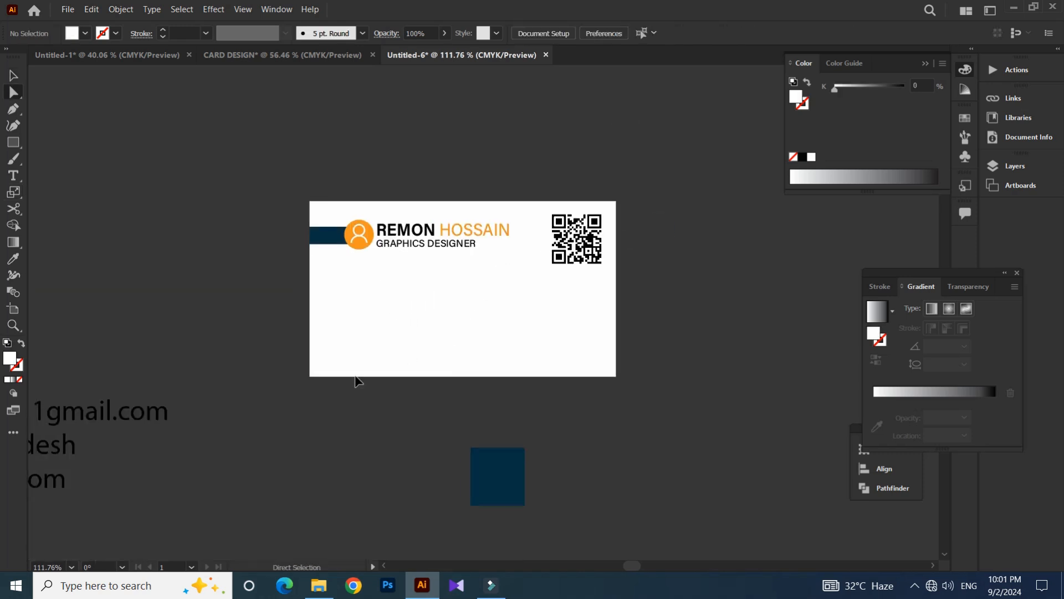
# - Draw a straight horizontal line across the card beneath the job title and QR code with the Pen tool
pyautogui.moveTo(342, 343); pyautogui.dragTo(293, 354)
pyautogui.moveTo(244, 317); pyautogui.dragTo(239, 298)
pyautogui.moveTo(195, 261); pyautogui.dragTo(178, 286)
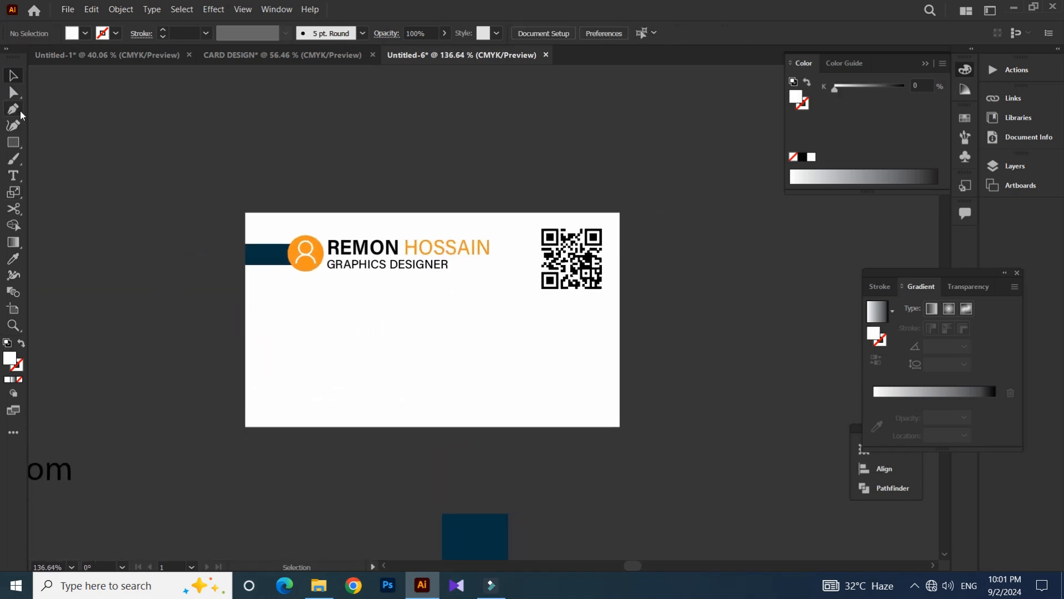
pyautogui.click(276, 301)
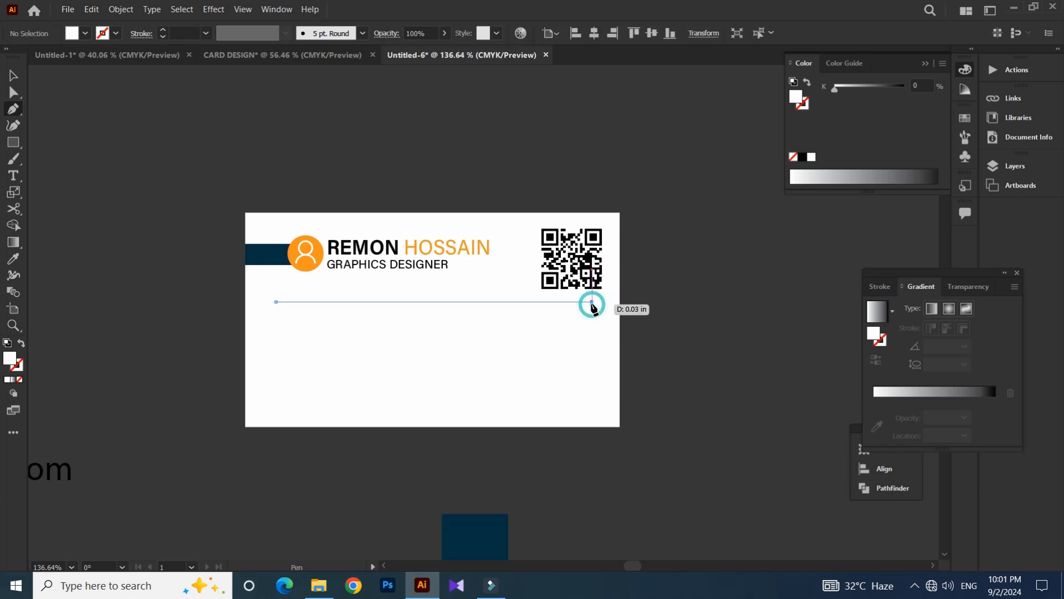
pyautogui.click(592, 302)
pyautogui.press('v')
pyautogui.click(642, 280)
# - Expand the horizontal line into a filled shape
pyautogui.click(393, 301)
pyautogui.click(120, 10)
pyautogui.click(137, 151)
pyautogui.press('Return')
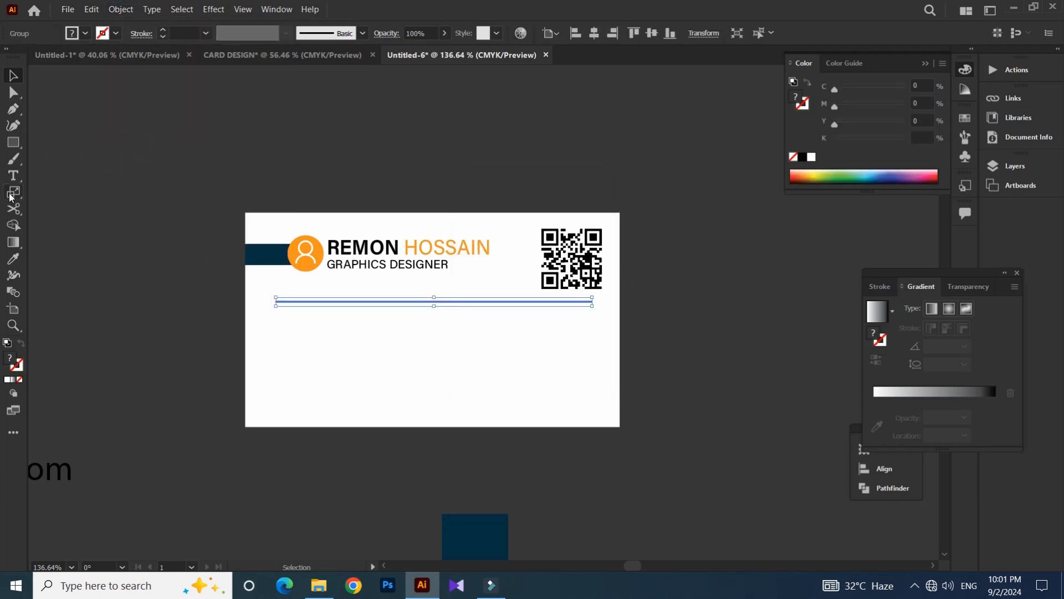
# - Fill the horizontal line with the dark blue sampled from the square below the card
pyautogui.press('i')
pyautogui.click(491, 516)
pyautogui.scroll(-2, 391, 375)
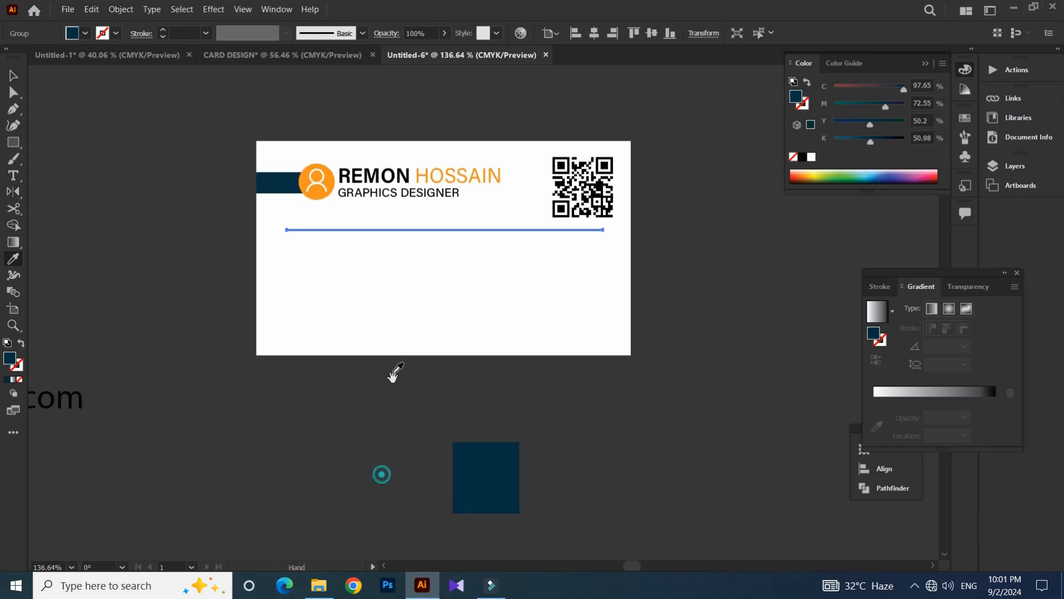
pyautogui.click(381, 374)
# - Lengthen the dark blue line slightly towards both sides of the card
pyautogui.scroll(1, 437, 266)
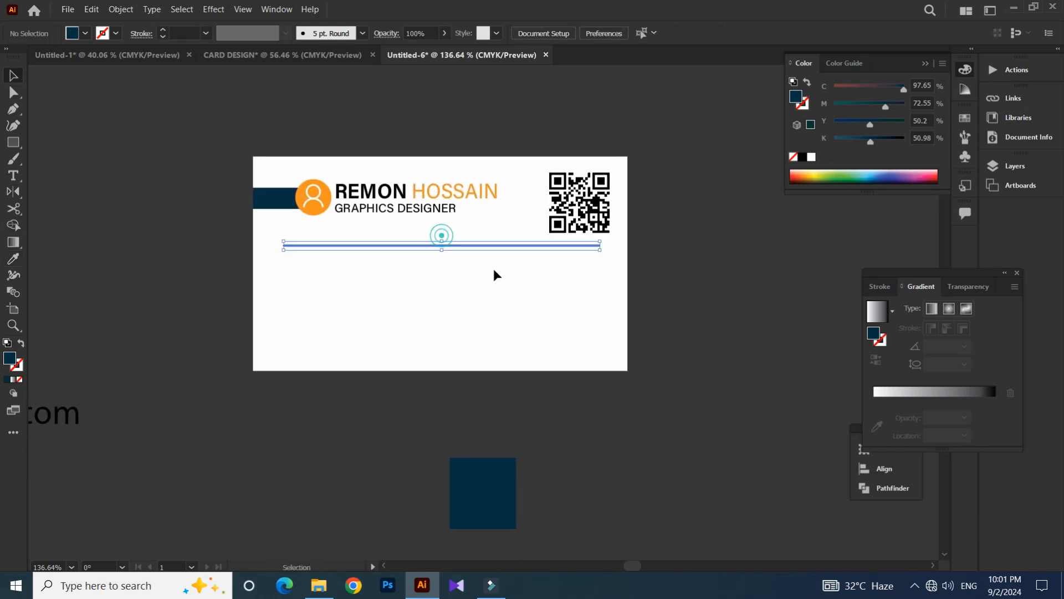
pyautogui.moveTo(463, 270); pyautogui.dragTo(465, 272)
pyautogui.press('s')
pyautogui.moveTo(654, 171); pyautogui.dragTo(647, 168)
pyautogui.press('v')
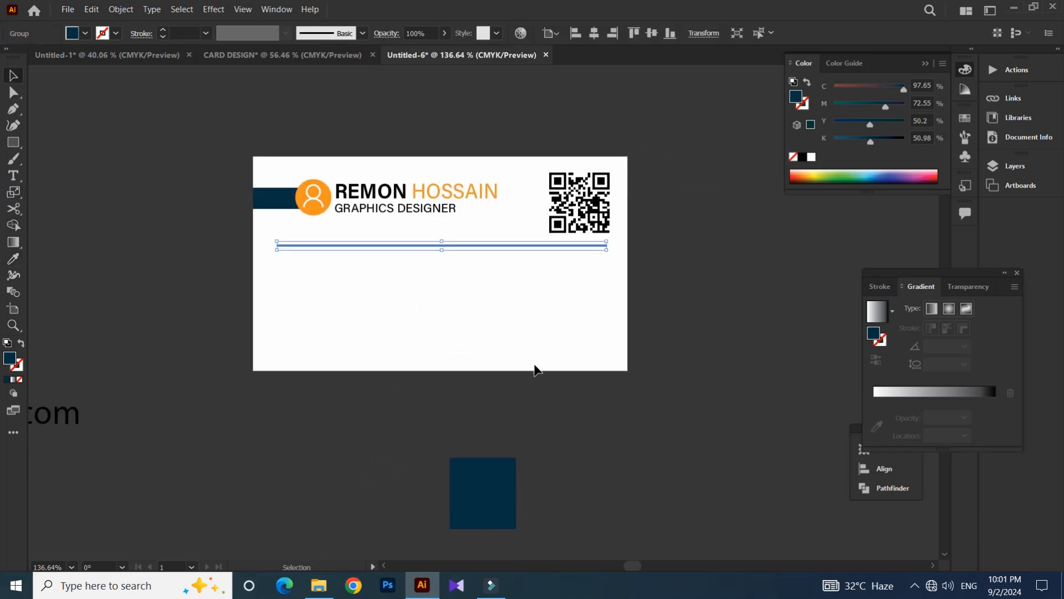
pyautogui.click(335, 344)
# - Draw a rectangle below the dark blue line, covering the card's lower-right area flush with its right edge
pyautogui.moveTo(327, 276); pyautogui.dragTo(302, 233)
pyautogui.click(500, 258)
pyautogui.moveTo(200, 201); pyautogui.dragTo(194, 217)
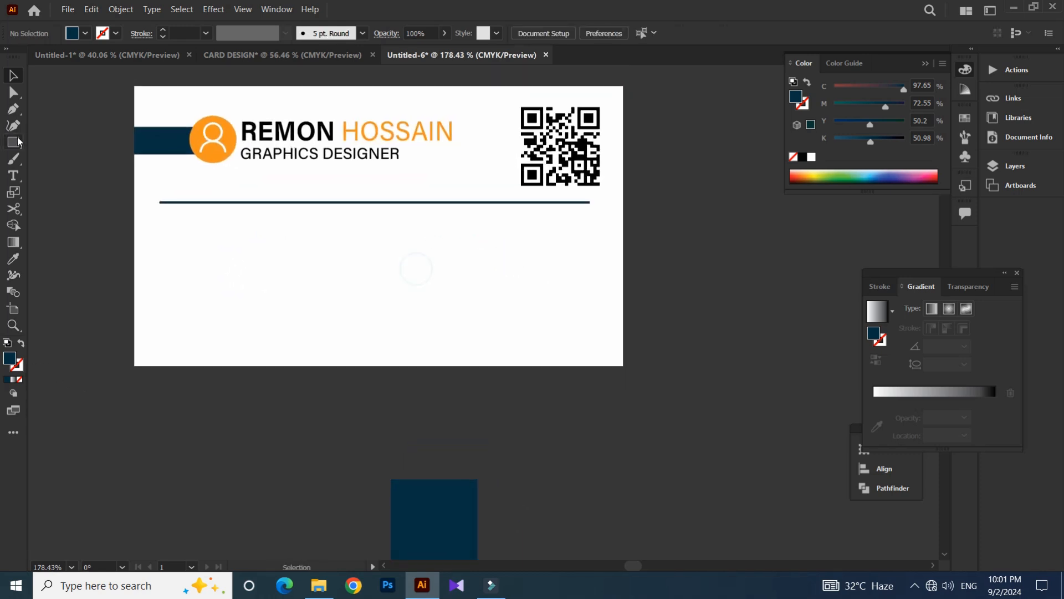
pyautogui.moveTo(620, 346)
pyautogui.mouseDown()
pyautogui.moveTo(559, 297)
pyautogui.moveTo(341, 212)
pyautogui.mouseUp()
# - Fill the new rectangle with the orange sampled from the icon circle
pyautogui.press('a')
pyautogui.press('i')
pyautogui.click(220, 151)
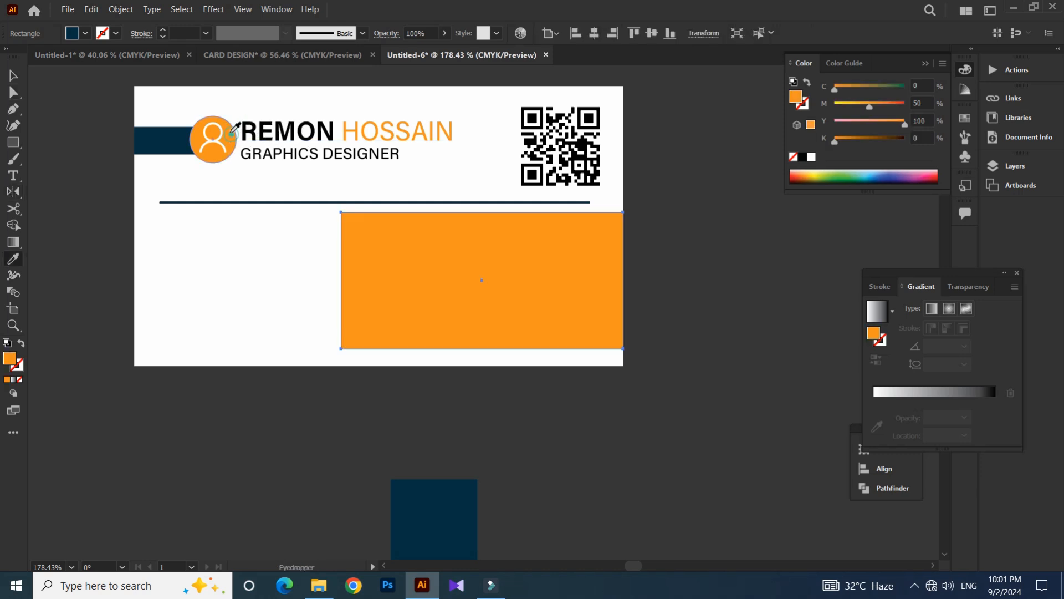
pyautogui.press('v')
pyautogui.click(319, 269)
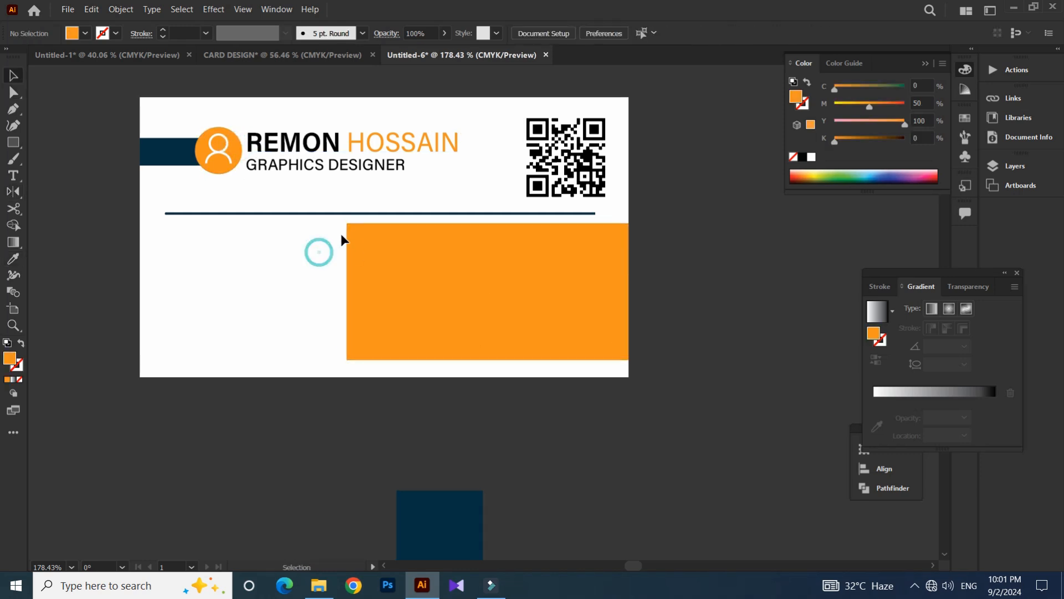
# - Round the two left corners of the orange rectangle, leaving the corners on the card's edge square
pyautogui.click(348, 224)
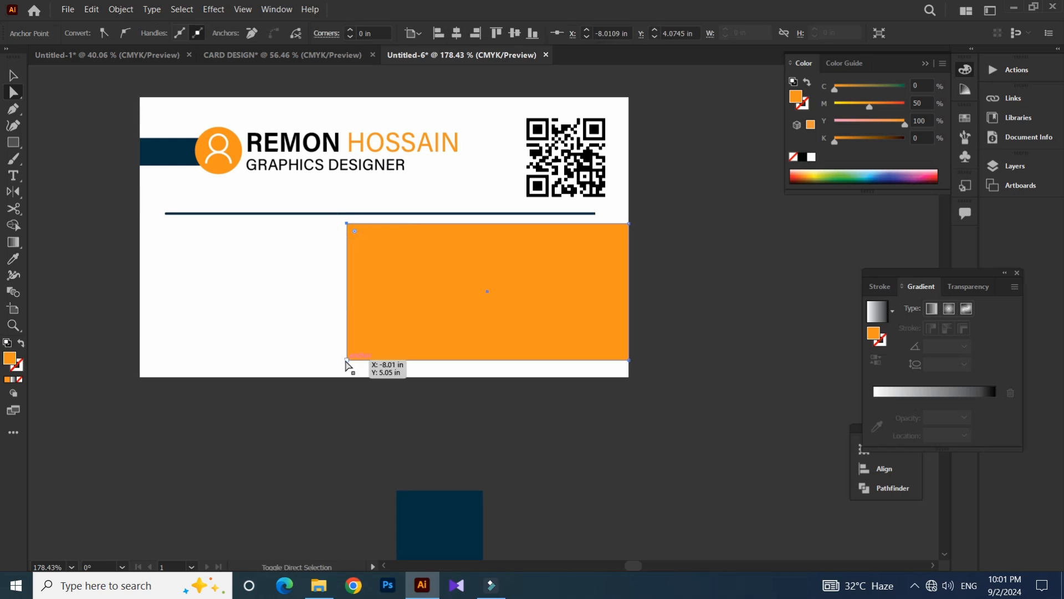
pyautogui.keyDown('shift'); pyautogui.click(347, 360); pyautogui.keyUp('shift')
pyautogui.moveTo(354, 231); pyautogui.dragTo(358, 234)
pyautogui.click(295, 298)
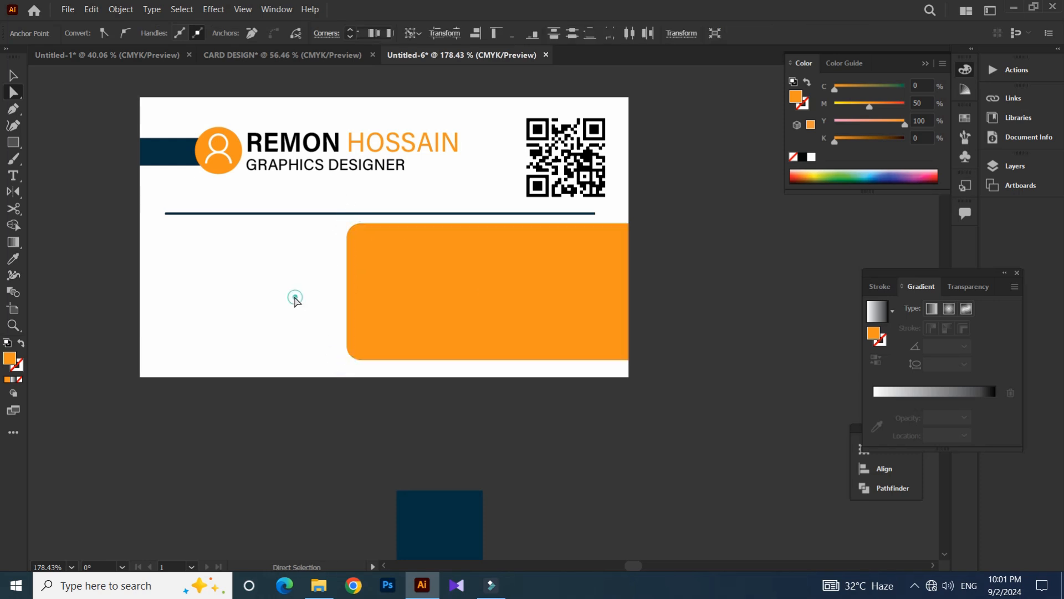
pyautogui.moveTo(297, 286); pyautogui.dragTo(296, 292)
# - Draw a narrow vertical rectangle over the orange shape's left edge and fill it with the dark blue sampled from the header bar
pyautogui.click(13, 142)
pyautogui.scroll(2, 341, 240)
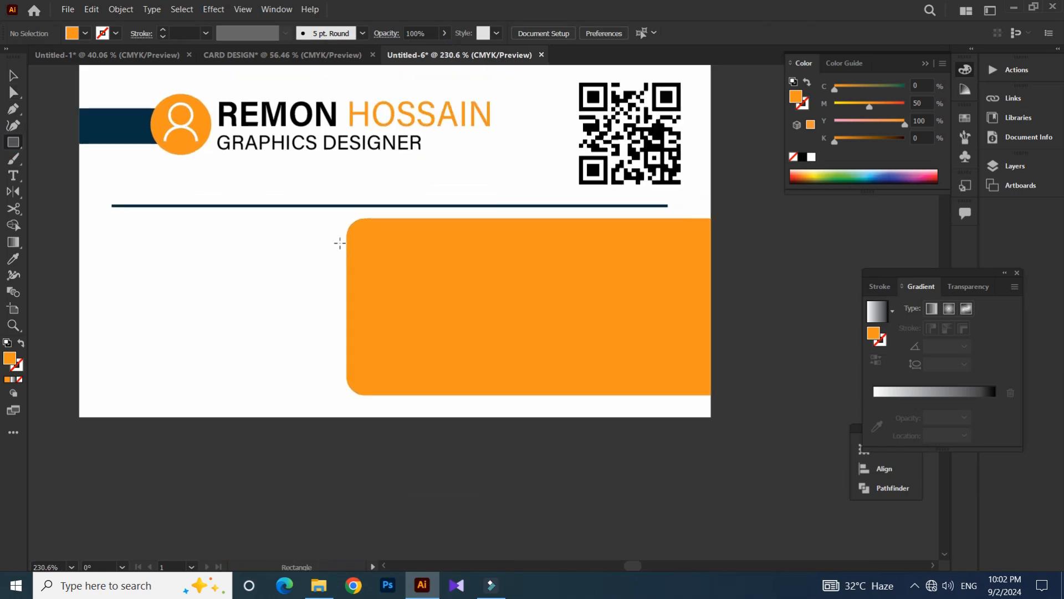
pyautogui.moveTo(338, 242); pyautogui.dragTo(365, 379)
pyautogui.press('i')
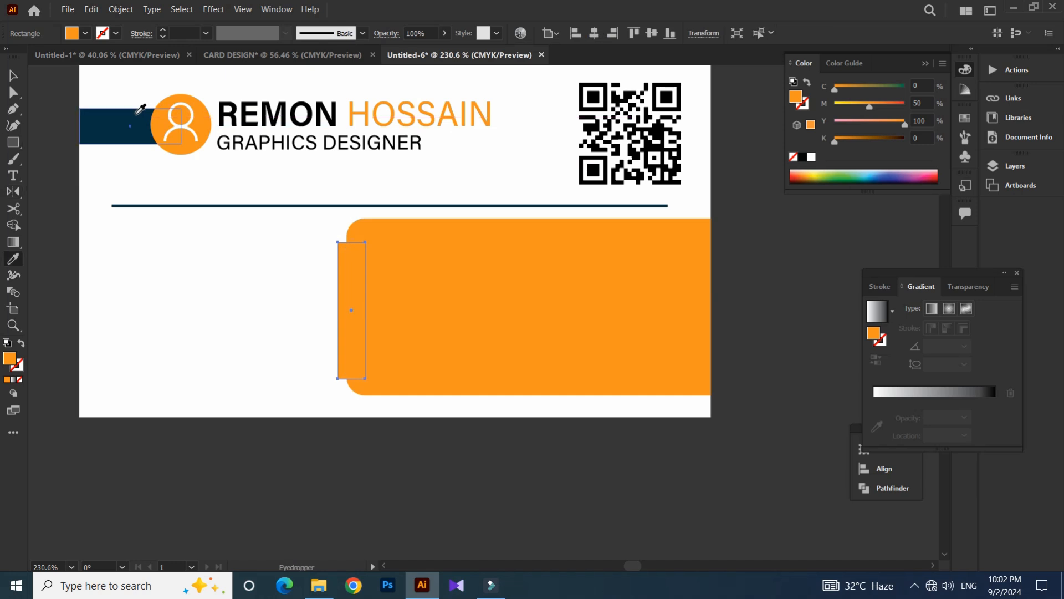
pyautogui.click(135, 117)
# - Scale the dark blue vertical bar slightly narrower and round its corners fully to a 0.06 in radius
pyautogui.press('s')
pyautogui.moveTo(435, 183); pyautogui.dragTo(438, 167)
pyautogui.press('a')
pyautogui.moveTo(351, 253); pyautogui.dragTo(370, 356)
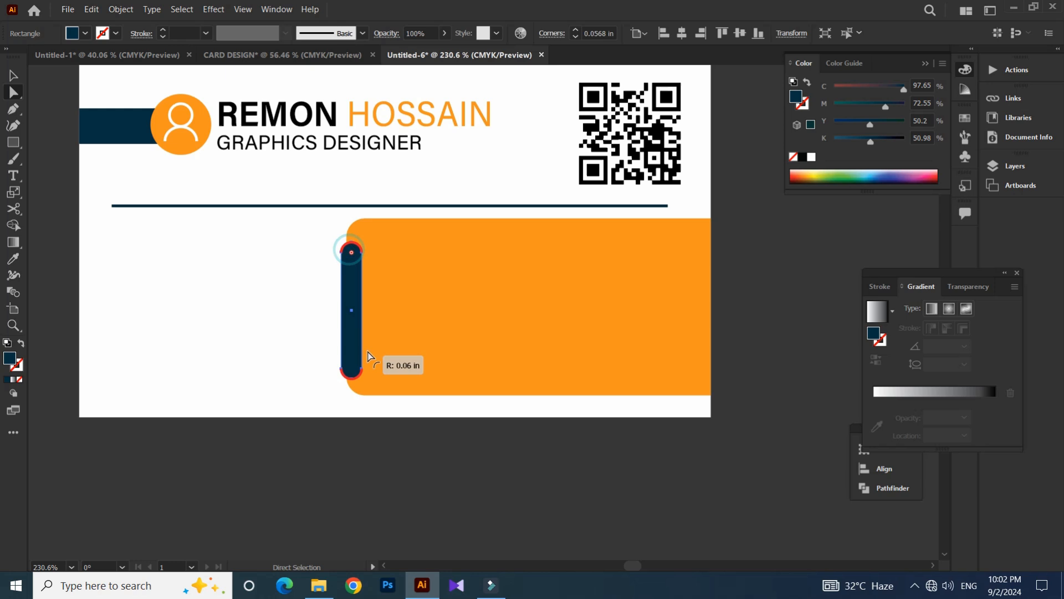
pyautogui.click(377, 466)
pyautogui.scroll(-3, 468, 380)
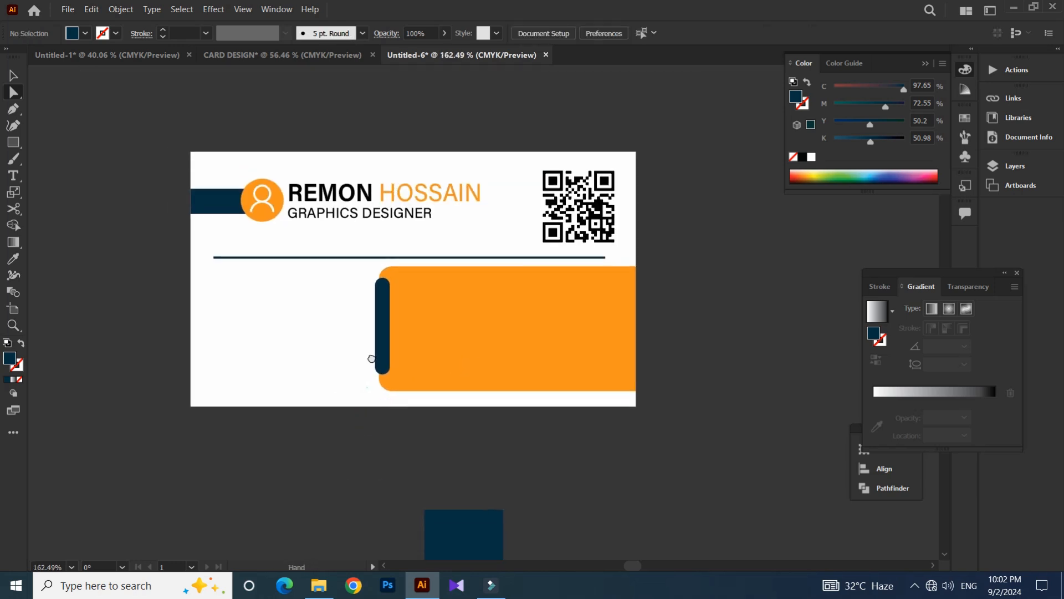
pyautogui.moveTo(371, 359); pyautogui.dragTo(380, 323)
pyautogui.click(392, 302)
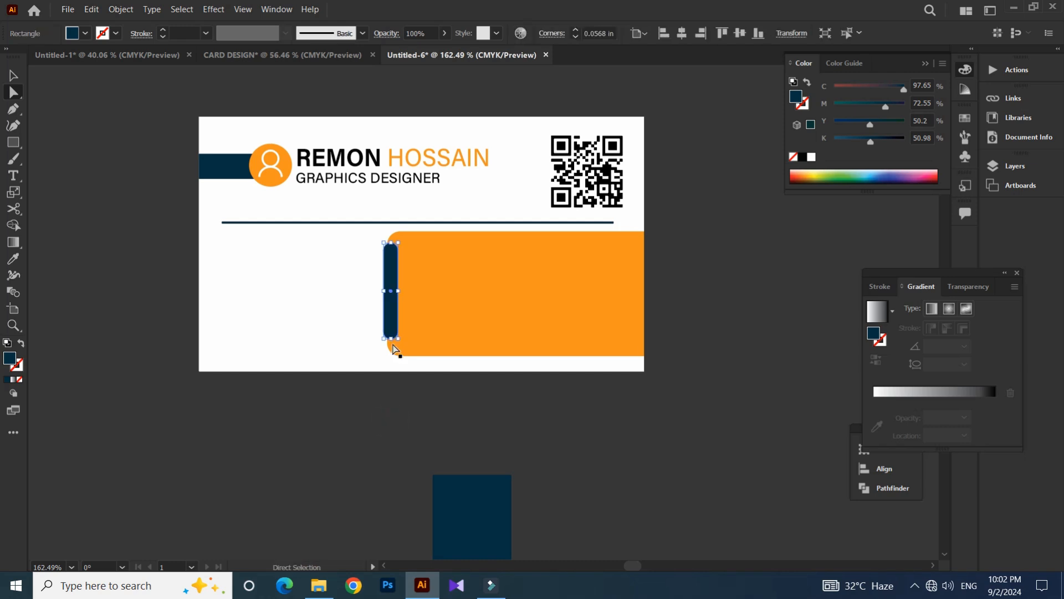
pyautogui.click(197, 301)
pyautogui.moveTo(196, 288); pyautogui.dragTo(186, 315)
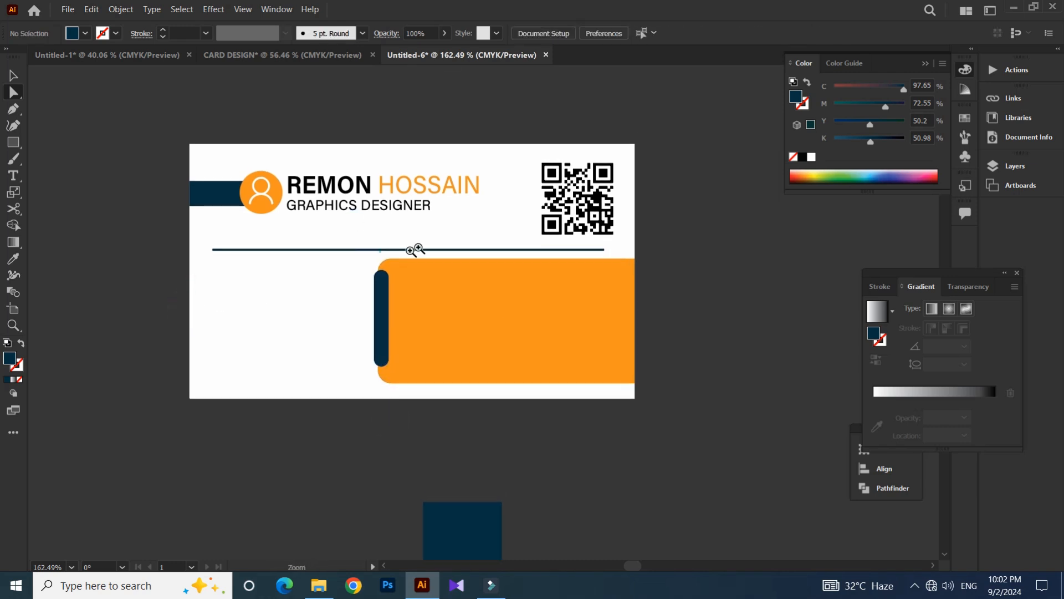
# - Draw a dark blue circle at the upper left of the orange area and stack three evenly spaced copies below it
pyautogui.scroll(2, 414, 250)
pyautogui.moveTo(244, 248); pyautogui.dragTo(268, 176)
pyautogui.moveTo(21, 147); pyautogui.dragTo(49, 155)
pyautogui.moveTo(437, 215); pyautogui.dragTo(439, 251)
pyautogui.press('v')
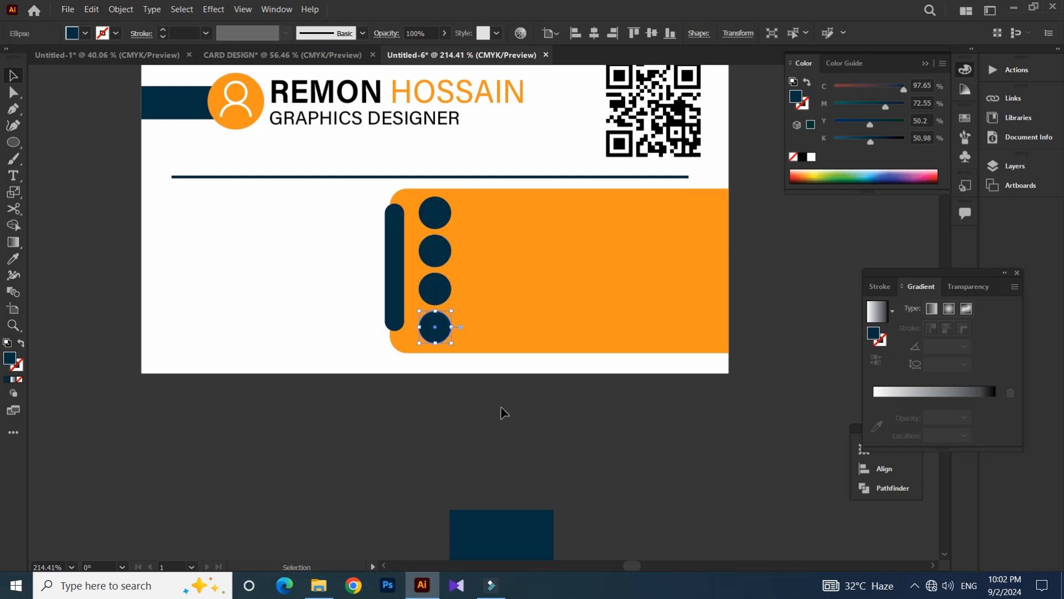
pyautogui.click(502, 415)
pyautogui.scroll(1, 448, 361)
pyautogui.click(432, 350)
pyautogui.keyDown('shift'); pyautogui.click(430, 309); pyautogui.keyUp('shift')
pyautogui.keyDown('shift'); pyautogui.click(434, 270); pyautogui.keyUp('shift')
pyautogui.click(617, 435)
pyautogui.moveTo(565, 422); pyautogui.dragTo(528, 453)
pyautogui.moveTo(491, 413); pyautogui.dragTo(435, 361)
pyautogui.moveTo(480, 438); pyautogui.dragTo(499, 366)
# - Delete the dark blue sample square below the card
pyautogui.click(505, 450)
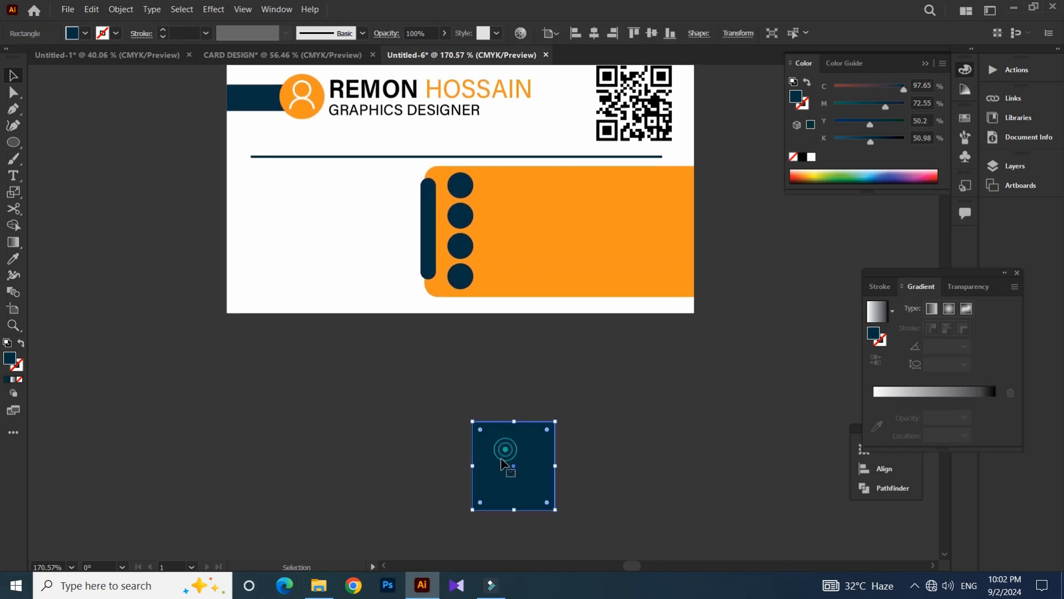
pyautogui.moveTo(502, 460); pyautogui.dragTo(667, 457)
pyautogui.press('Delete')
pyautogui.click(474, 355)
# - Delete three of the dark blue circles, keeping only the uppermost one on the orange area
pyautogui.moveTo(448, 205); pyautogui.dragTo(566, 220)
pyautogui.click(470, 226)
pyautogui.press('Delete')
pyautogui.click(468, 282)
pyautogui.press('Delete')
pyautogui.click(468, 335)
pyautogui.press('Delete')
pyautogui.moveTo(486, 225); pyautogui.dragTo(475, 285)
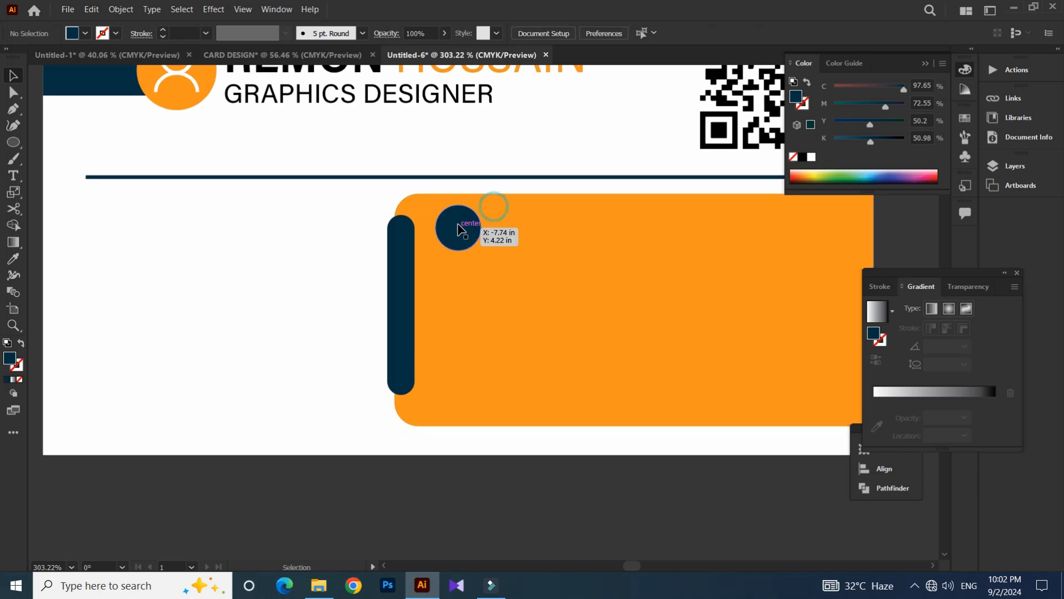
# - Shrink the remaining circle slightly and repeat it downwards as three evenly spaced copies
pyautogui.click(458, 227)
pyautogui.moveTo(458, 227); pyautogui.dragTo(458, 283)
pyautogui.hotkey('ctrl', 'd')
pyautogui.hotkey('ctrl', 'd')
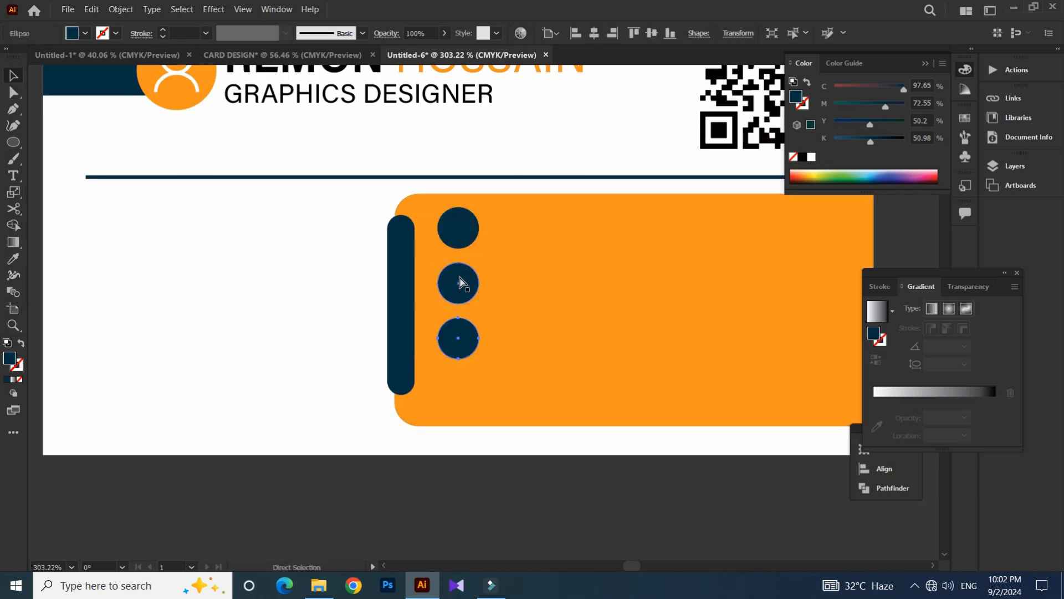
pyautogui.click(458, 477)
pyautogui.scroll(-2, 534, 427)
pyautogui.moveTo(506, 444); pyautogui.dragTo(491, 440)
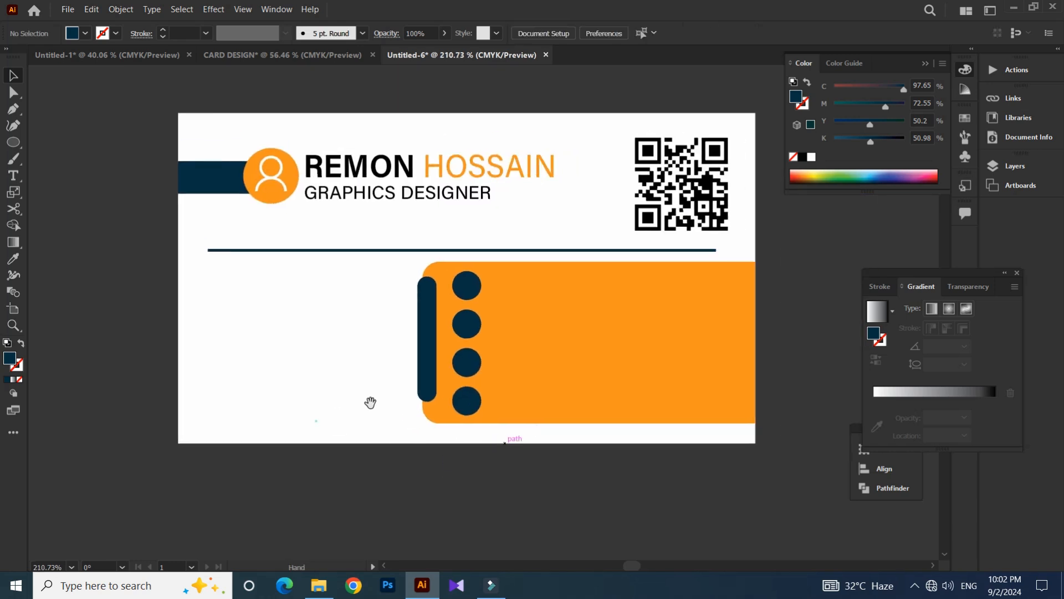
# - Place the four-line contact text with phone, email, address and website on the orange area beside the circles, scaled to fit
pyautogui.moveTo(313, 400); pyautogui.dragTo(401, 387)
pyautogui.click(628, 314)
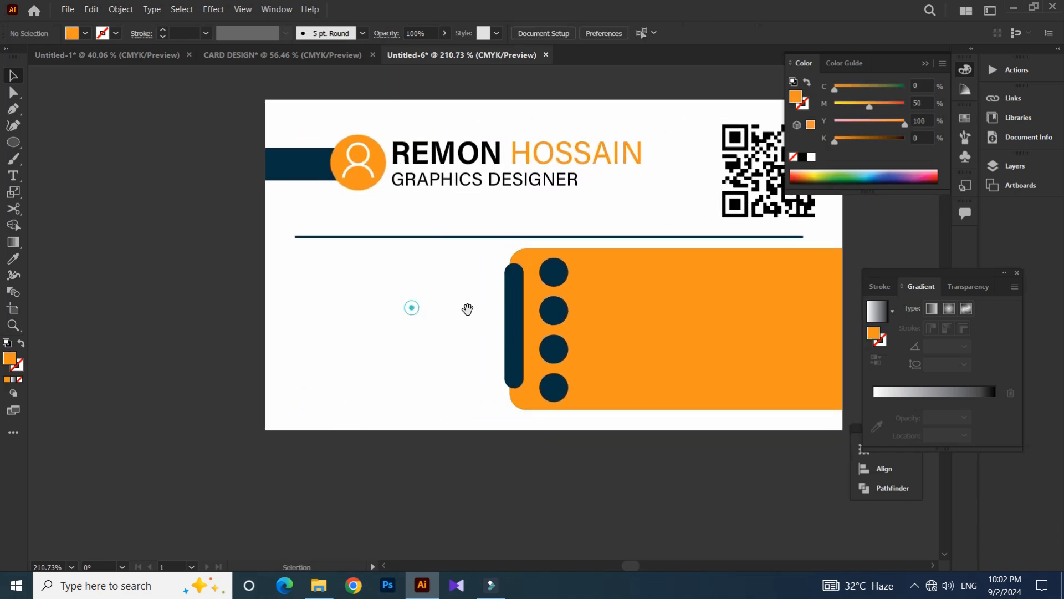
pyautogui.moveTo(468, 309); pyautogui.dragTo(419, 336)
pyautogui.scroll(-2, 473, 270)
pyautogui.moveTo(187, 323); pyautogui.dragTo(335, 285)
pyautogui.moveTo(52, 391); pyautogui.dragTo(436, 288)
pyautogui.scroll(-3, 451, 231)
pyautogui.moveTo(262, 339); pyautogui.dragTo(597, 391)
pyautogui.moveTo(470, 309); pyautogui.dragTo(193, 310)
pyautogui.moveTo(254, 359); pyautogui.dragTo(630, 227)
pyautogui.moveTo(557, 183); pyautogui.dragTo(432, 188)
pyautogui.press('o')
pyautogui.click(330, 157)
pyautogui.press('s')
pyautogui.moveTo(526, 192); pyautogui.dragTo(549, 173)
pyautogui.press('v')
pyautogui.moveTo(384, 243); pyautogui.dragTo(398, 233)
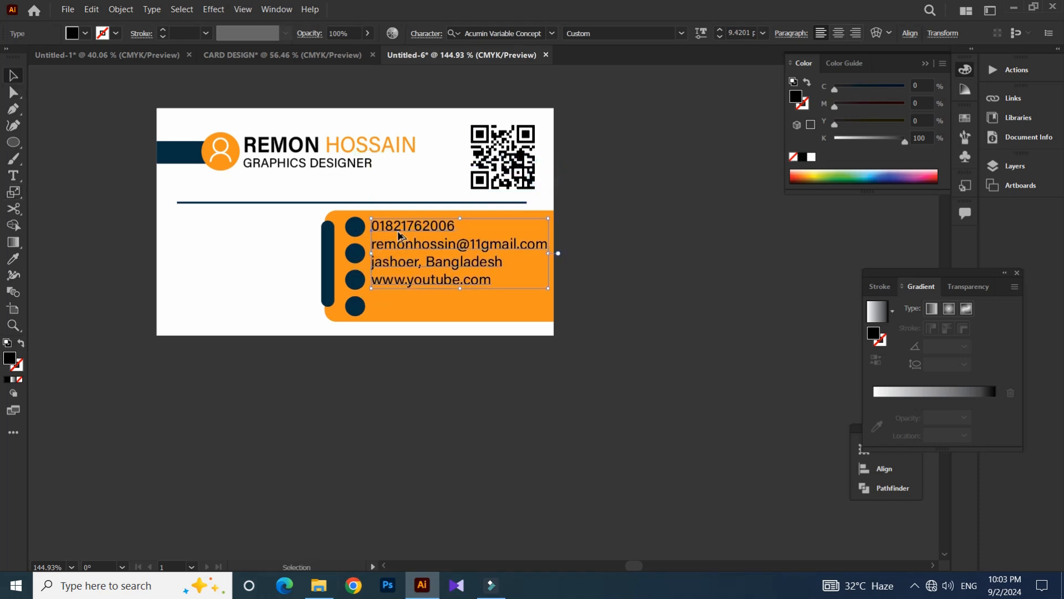
# - Increase the contact text's line spacing to match the circles and scale the text block down slightly
pyautogui.hotkey('alt', 'Down')
pyautogui.hotkey('alt', 'Down')
pyautogui.hotkey('alt', 'Down')
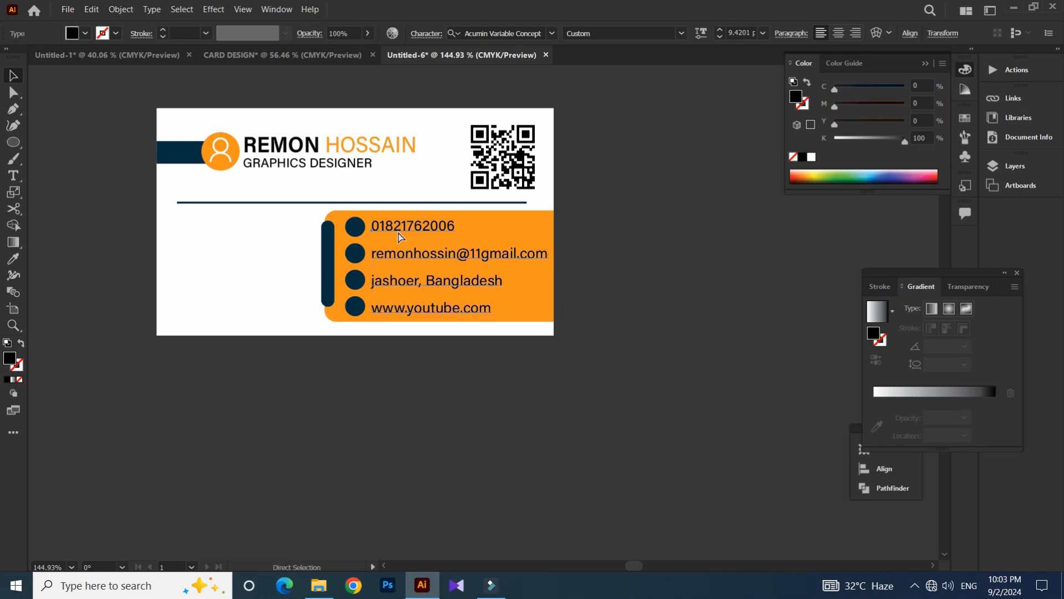
pyautogui.scroll(4, 421, 252)
pyautogui.moveTo(519, 350); pyautogui.dragTo(516, 343)
pyautogui.click(449, 471)
pyautogui.hotkey('ctrl', 'space')
pyautogui.moveTo(491, 385); pyautogui.dragTo(471, 394)
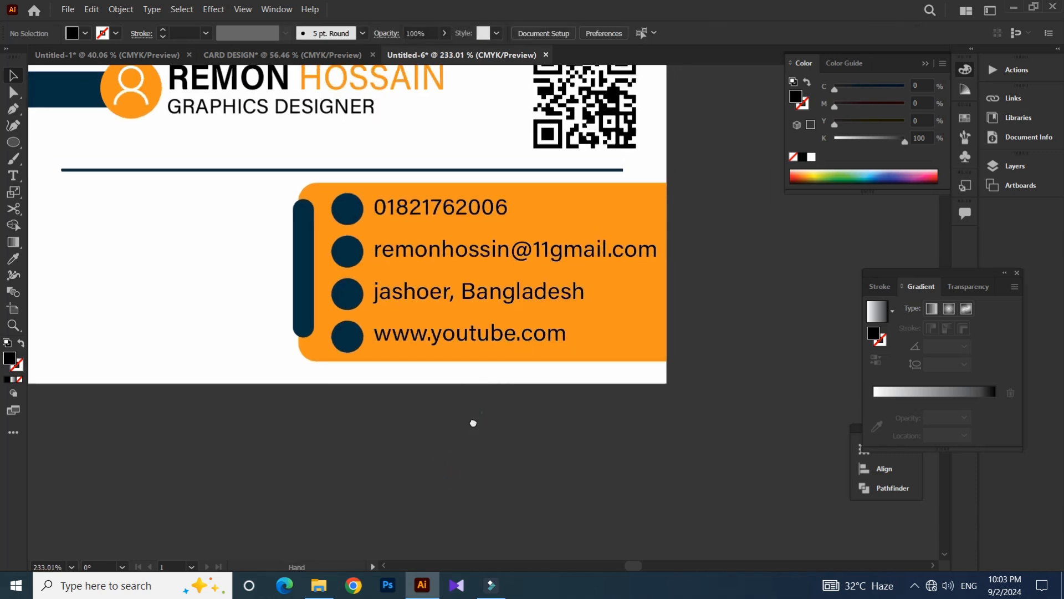
# - Reduce the font size of all four contact lines to about 7.02 pt
pyautogui.click(519, 305)
pyautogui.doubleClick(496, 266)
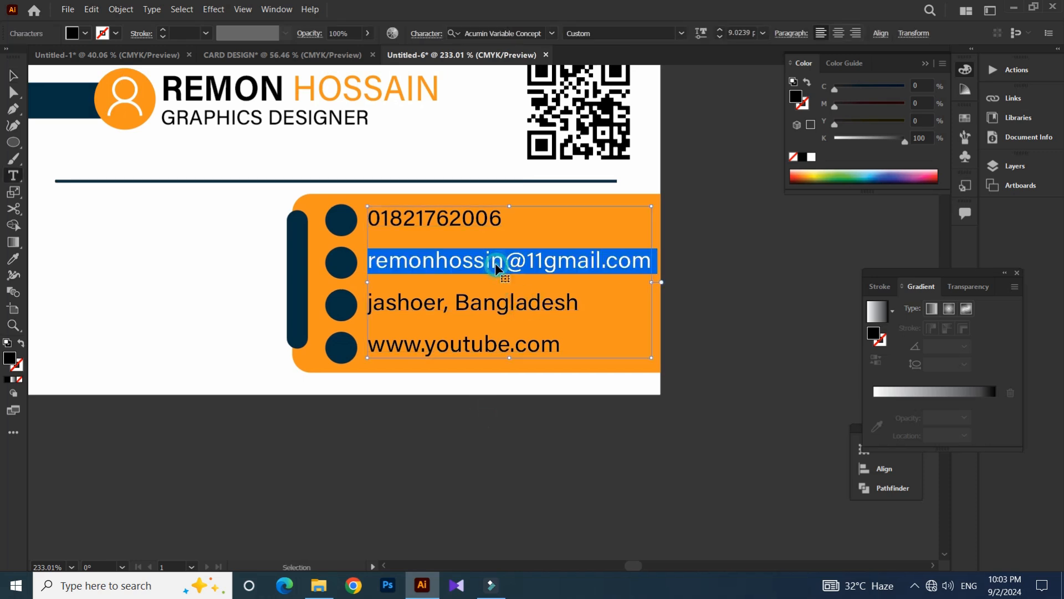
pyautogui.hotkey('ctrl', 'a')
pyautogui.hotkey('ctrl', 'shift', ',')
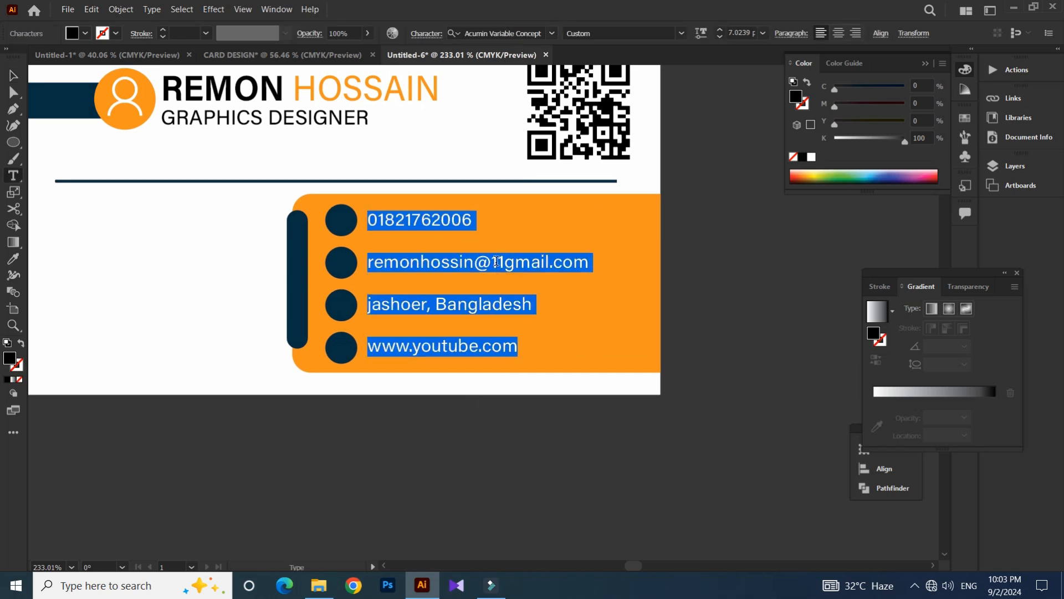
pyautogui.press('Escape')
pyautogui.click(469, 415)
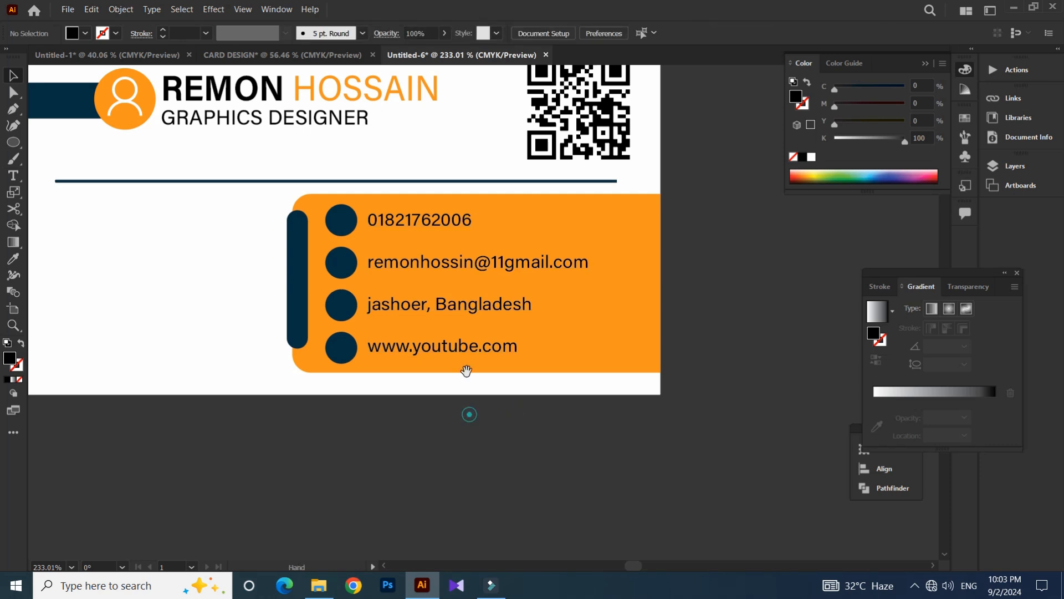
# - Set the contact text's variable font weight to 596
pyautogui.click(469, 264)
pyautogui.click(703, 34)
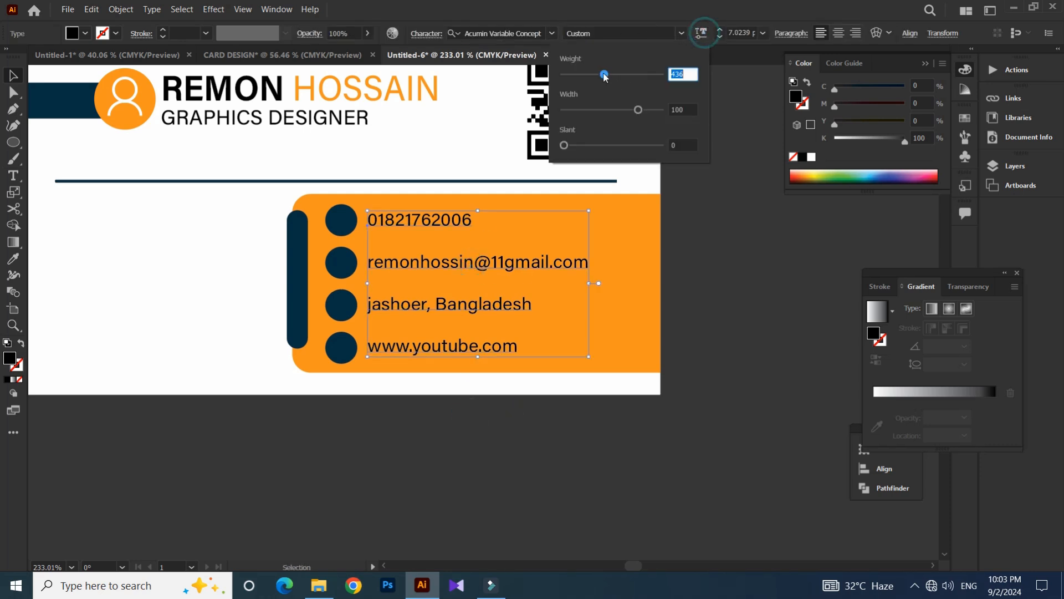
pyautogui.moveTo(616, 70); pyautogui.dragTo(626, 69)
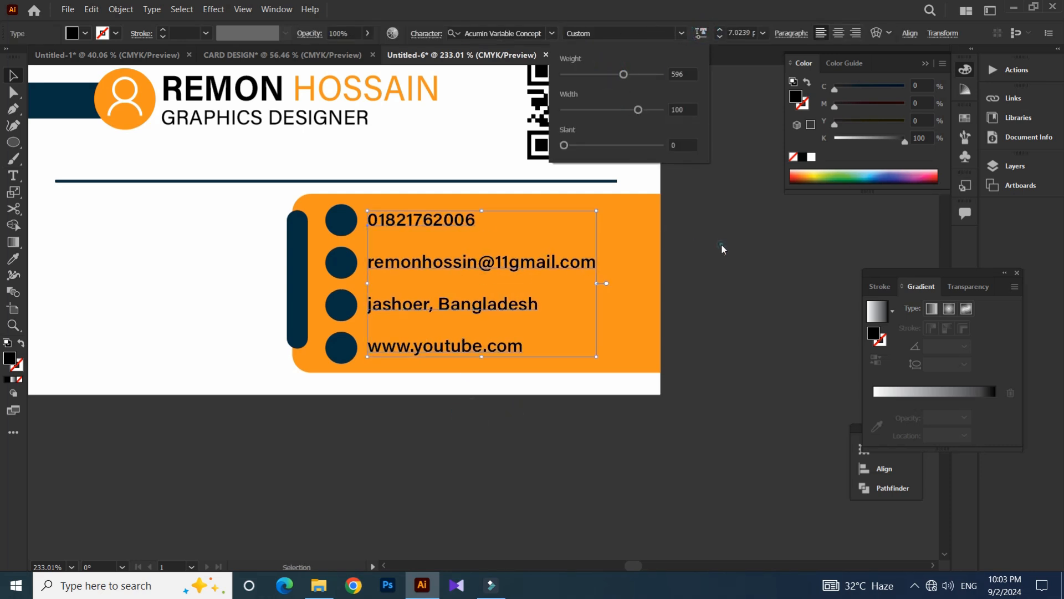
pyautogui.click(668, 300)
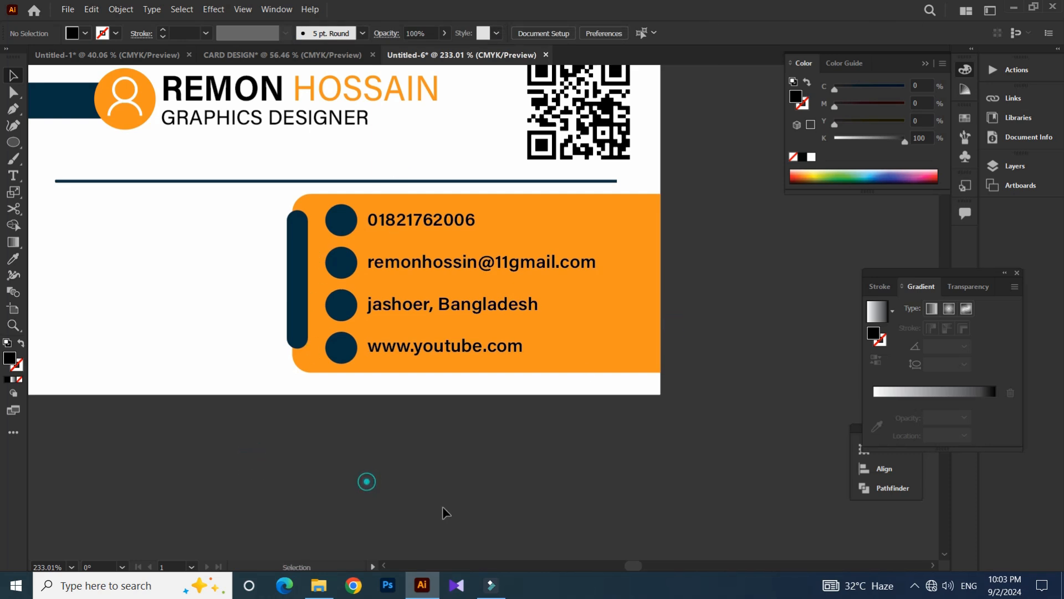
# - Bring the stock icon collection image into the business card document
pyautogui.hotkey('alt', 'Tab')
pyautogui.moveTo(471, 141); pyautogui.dragTo(463, 478)
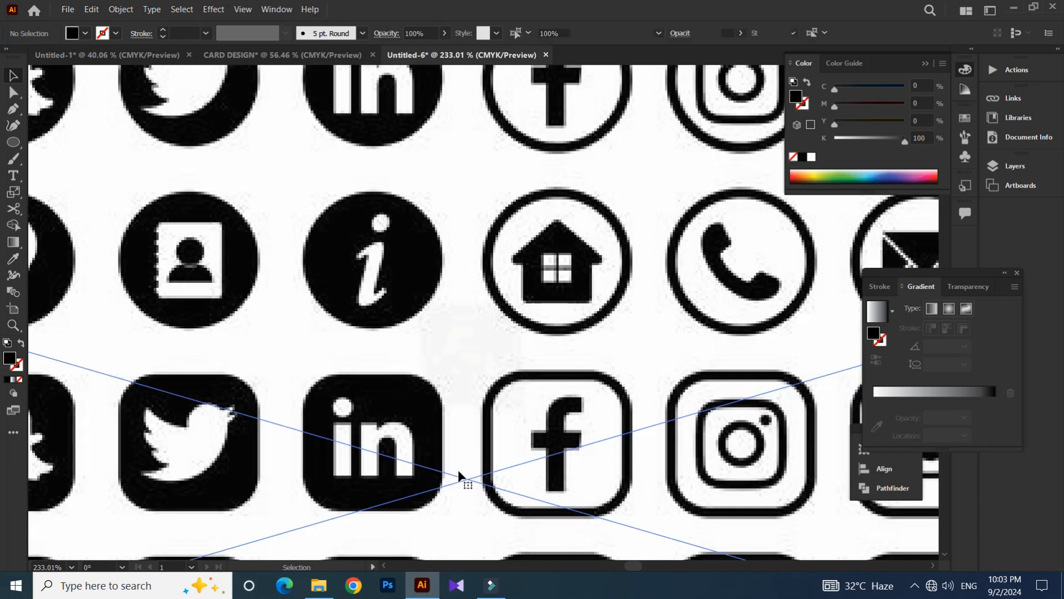
pyautogui.scroll(-5, 608, 273)
pyautogui.moveTo(476, 259); pyautogui.dragTo(493, 251)
pyautogui.moveTo(596, 212); pyautogui.dragTo(187, 242)
pyautogui.moveTo(404, 189); pyautogui.dragTo(371, 289)
# - Scale the icon sheet down to about 7.75 x 2.25 in and position it in the empty area away from the card
pyautogui.press('s')
pyautogui.moveTo(583, 233); pyautogui.dragTo(465, 287)
pyautogui.moveTo(538, 224); pyautogui.dragTo(462, 268)
pyautogui.moveTo(166, 387); pyautogui.dragTo(407, 320)
pyautogui.moveTo(635, 190); pyautogui.dragTo(599, 215)
pyautogui.press('v')
pyautogui.moveTo(418, 301); pyautogui.dragTo(513, 258)
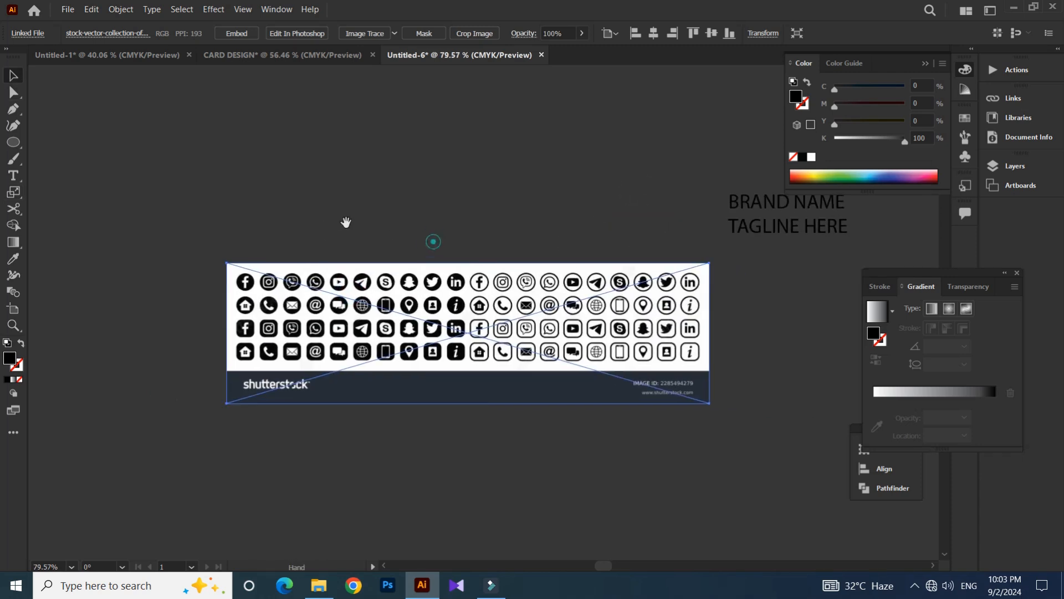
# - Embed the icon sheet image, then image-trace it with the default preset and expand the result
pyautogui.click(237, 34)
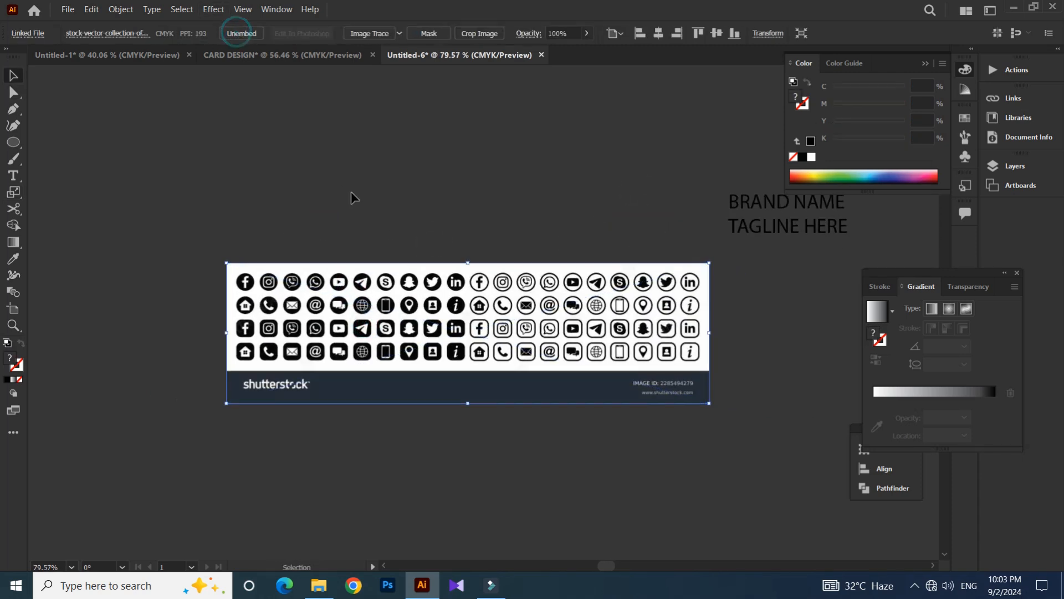
pyautogui.click(369, 34)
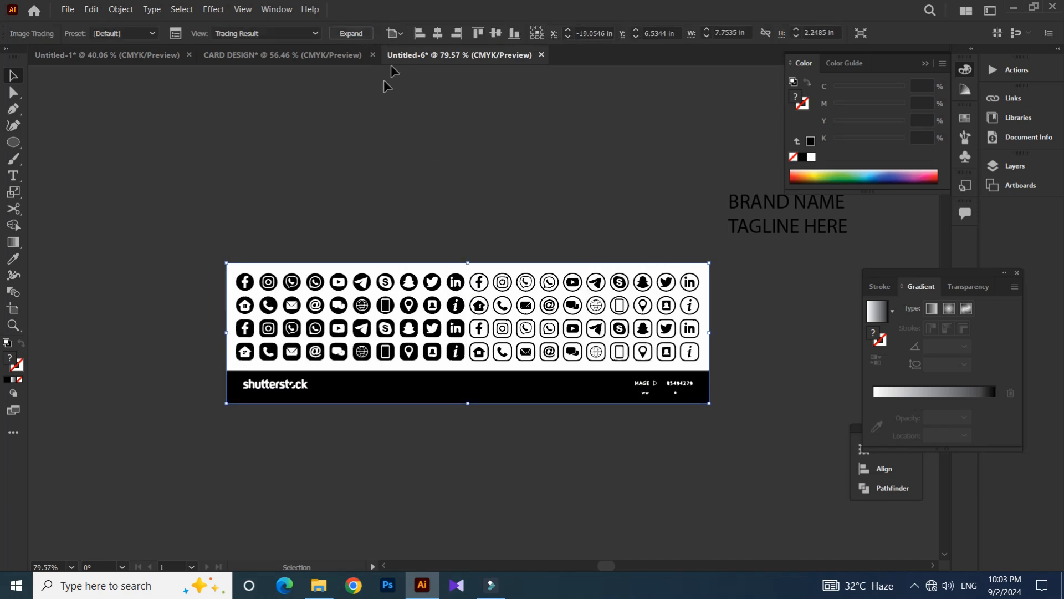
pyautogui.click(367, 36)
pyautogui.click(342, 216)
# - Delete the white background shape from the expanded icon sheet
pyautogui.press('a')
pyautogui.click(309, 265)
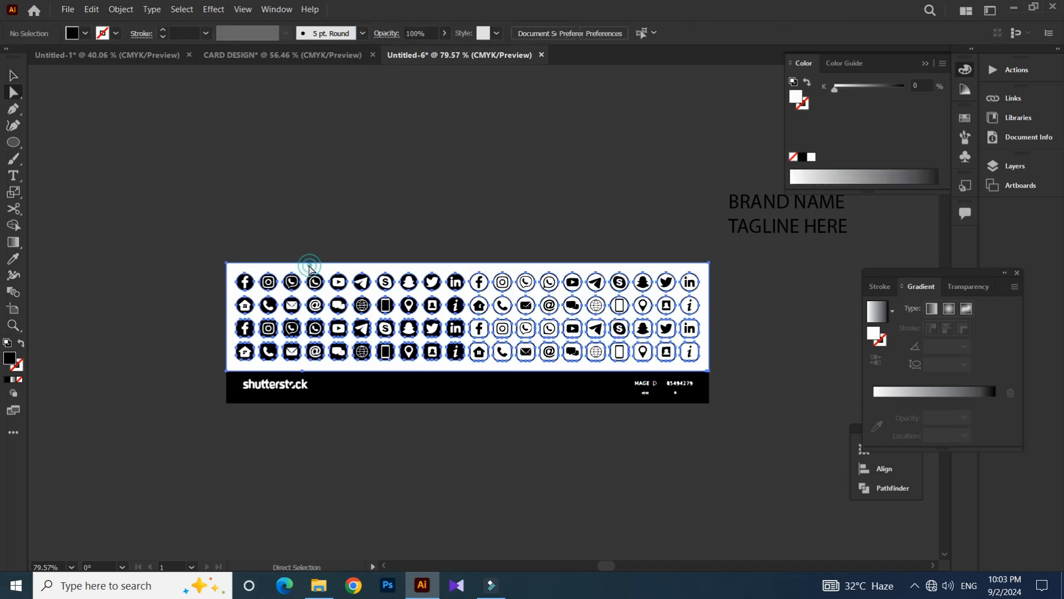
pyautogui.press('Delete')
pyautogui.moveTo(268, 301); pyautogui.dragTo(273, 254)
# - Copy the phone icon with its black circle from the second row of the icon sheet
pyautogui.keyDown('ctrl'); pyautogui.click(259, 269); pyautogui.keyUp('ctrl')
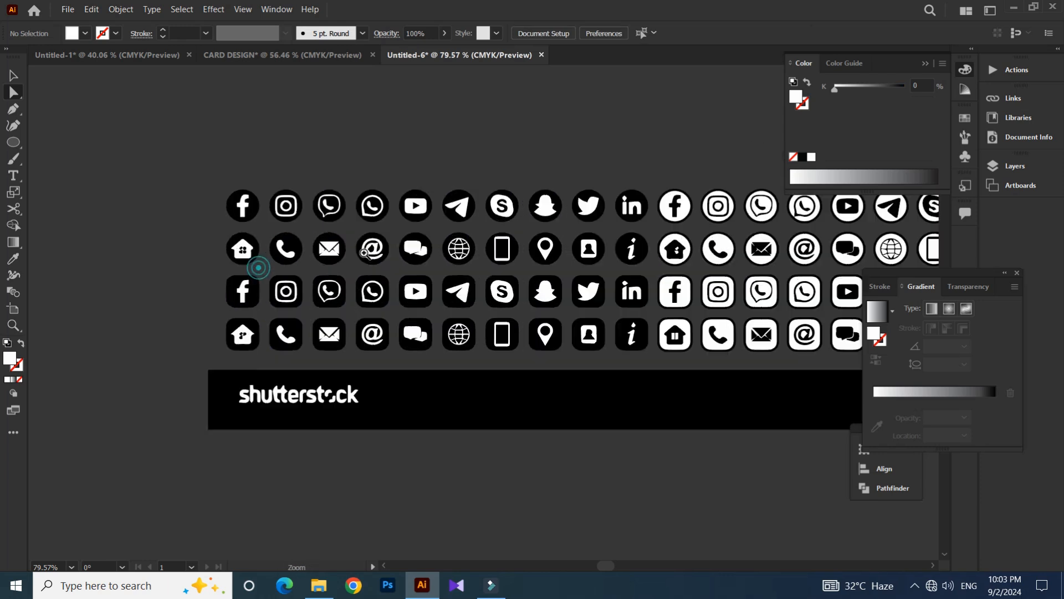
pyautogui.click(283, 247)
pyautogui.keyDown('ctrl'); pyautogui.click(251, 266); pyautogui.keyUp('ctrl')
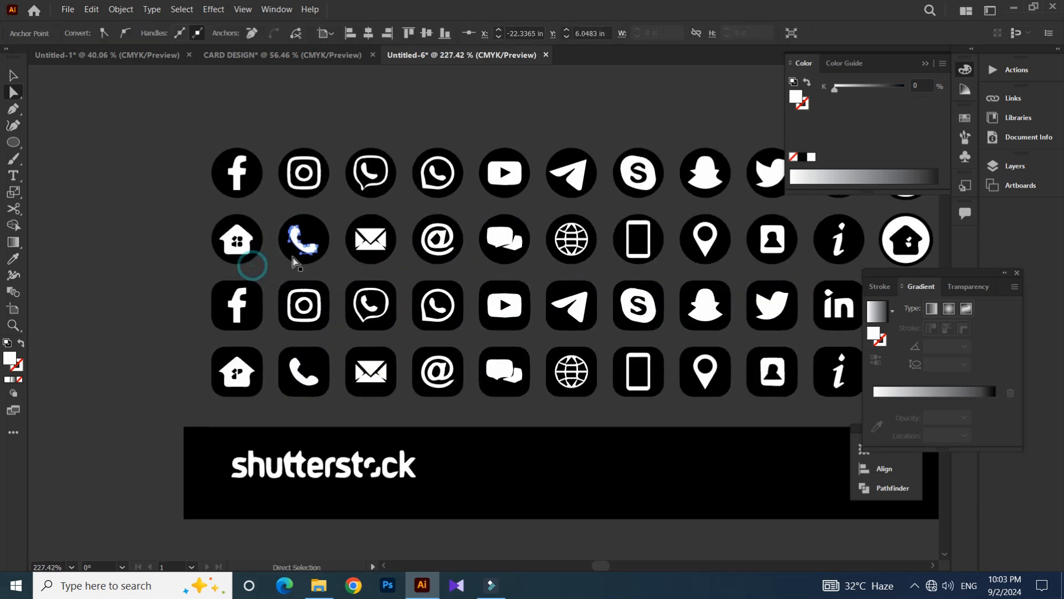
pyautogui.click(272, 209)
pyautogui.moveTo(329, 262); pyautogui.dragTo(327, 256)
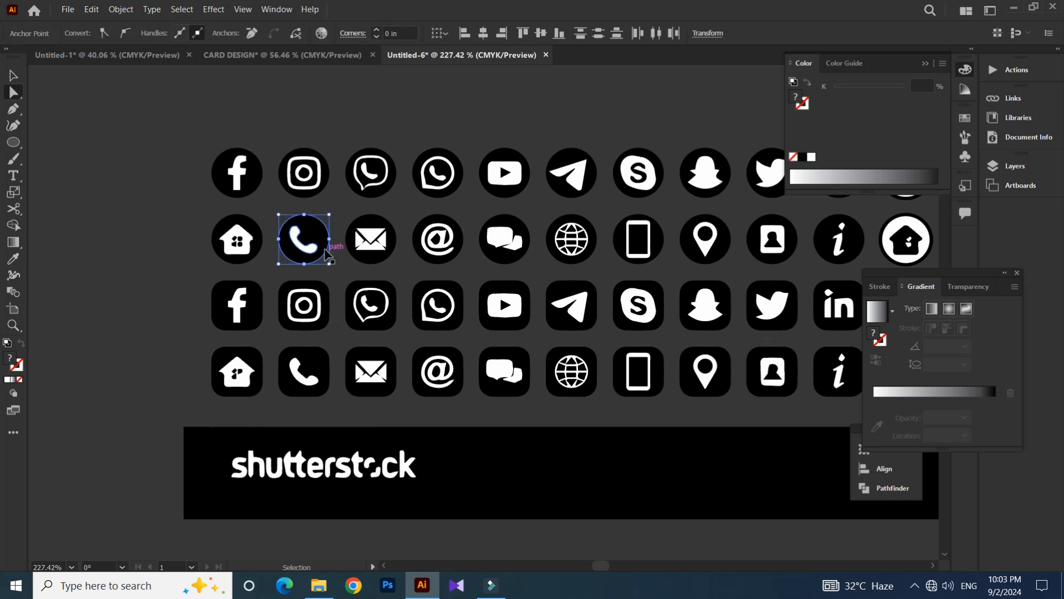
pyautogui.click(150, 208)
# - Paste the phone icon onto the card and scale it down to about the size of the dark blue contact circles
pyautogui.moveTo(457, 141); pyautogui.dragTo(391, 143)
pyautogui.moveTo(710, 244); pyautogui.dragTo(283, 373)
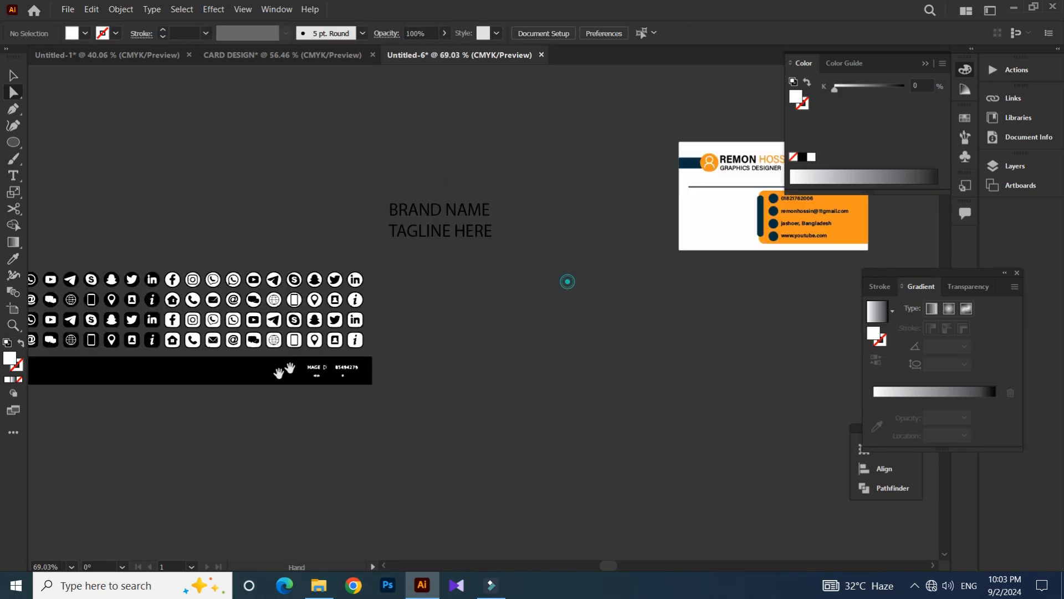
pyautogui.moveTo(607, 288); pyautogui.dragTo(446, 318)
pyautogui.moveTo(636, 248); pyautogui.dragTo(743, 221)
pyautogui.moveTo(483, 181); pyautogui.dragTo(423, 335)
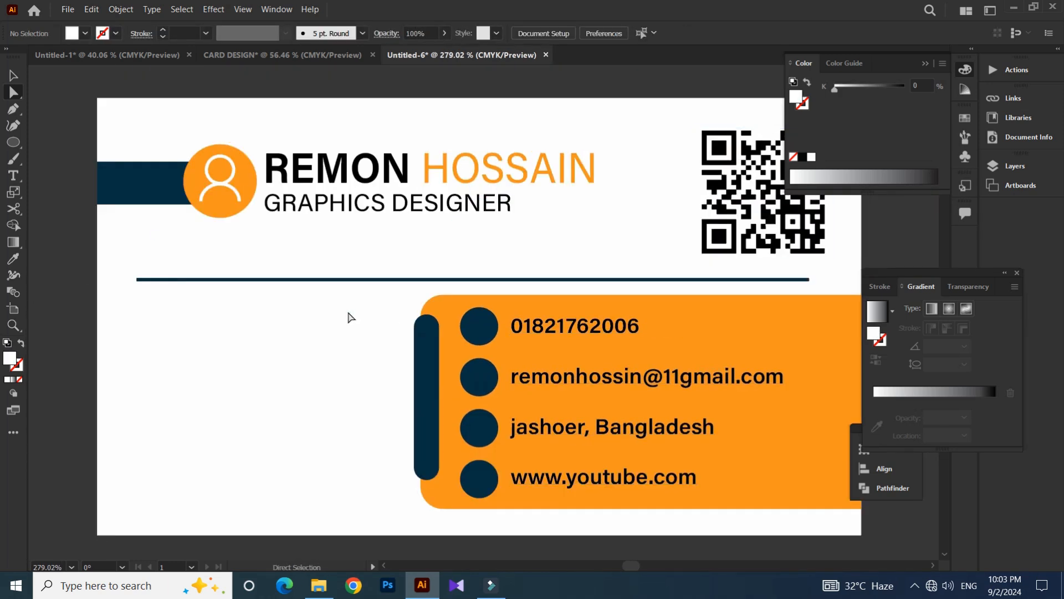
pyautogui.hotkey('ctrl', 'v')
pyautogui.press('s')
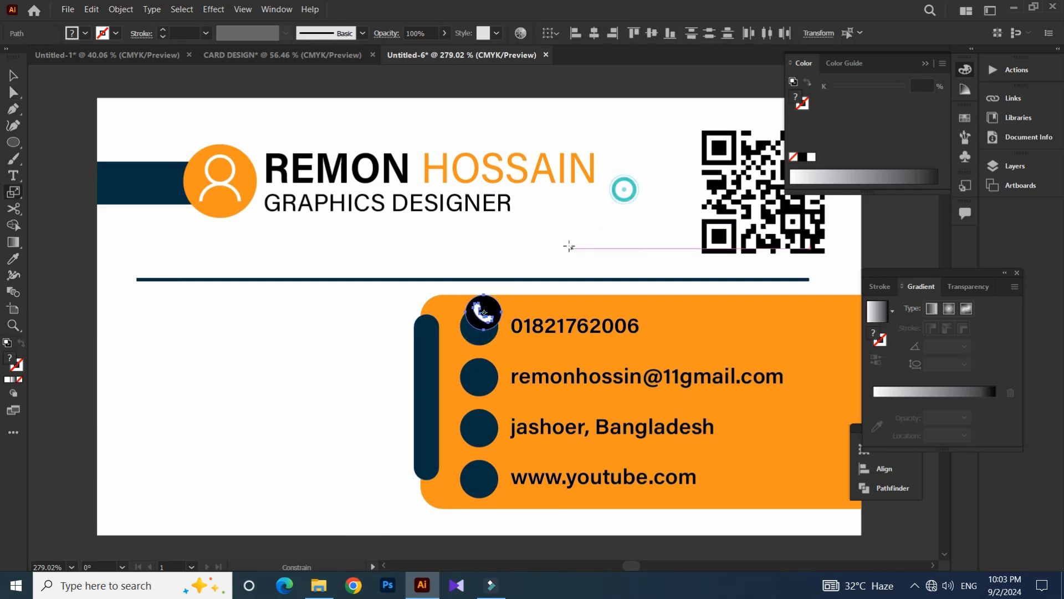
pyautogui.moveTo(506, 308); pyautogui.dragTo(592, 294)
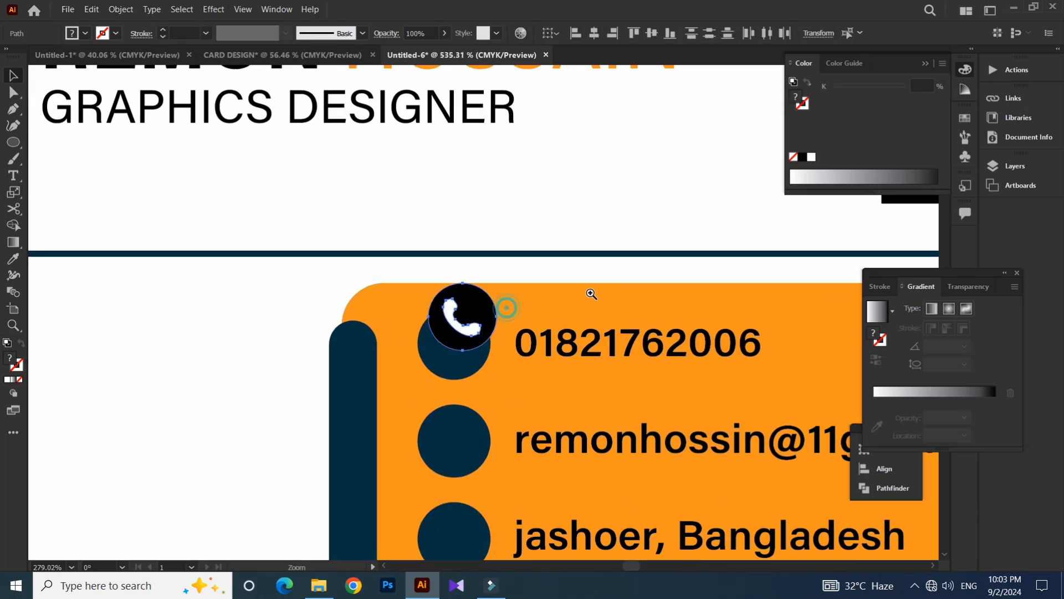
# - Remove the phone icon's black circle and move the white handset onto the first dark blue contact circle
pyautogui.click(484, 309)
pyautogui.press('Delete')
pyautogui.click(493, 326)
pyautogui.press('Delete')
pyautogui.moveTo(473, 322); pyautogui.dragTo(454, 352)
pyautogui.hotkey('ctrl', 'z')
pyautogui.click(500, 282)
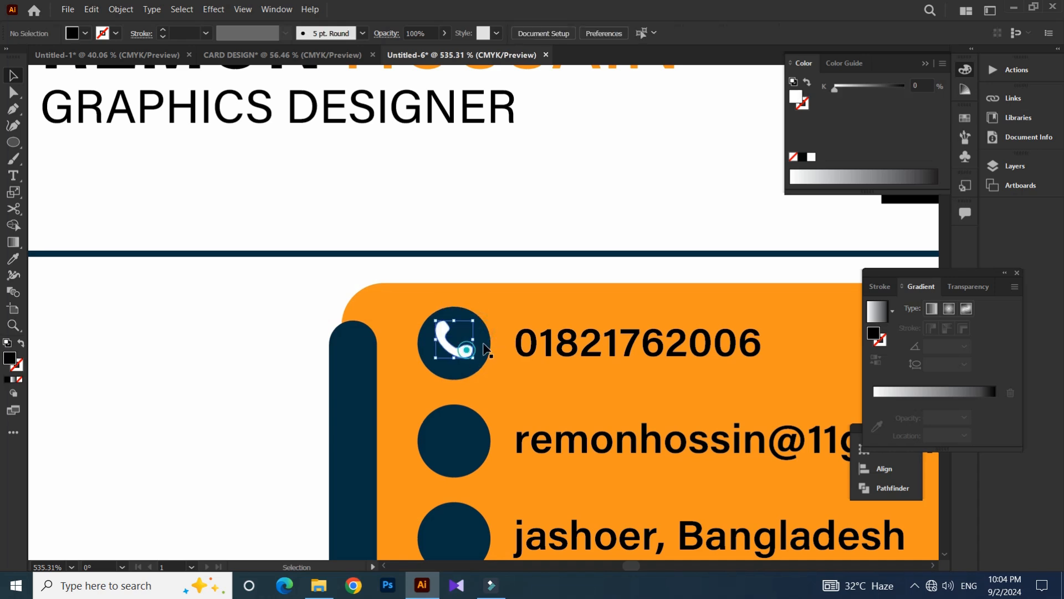
pyautogui.click(502, 299)
pyautogui.click(459, 345)
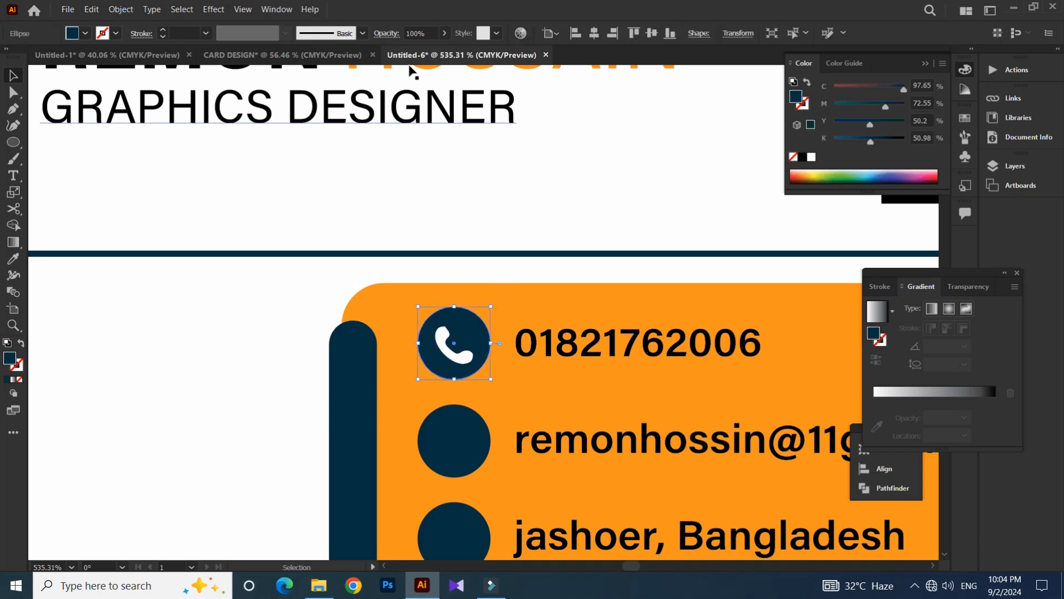
pyautogui.click(601, 29)
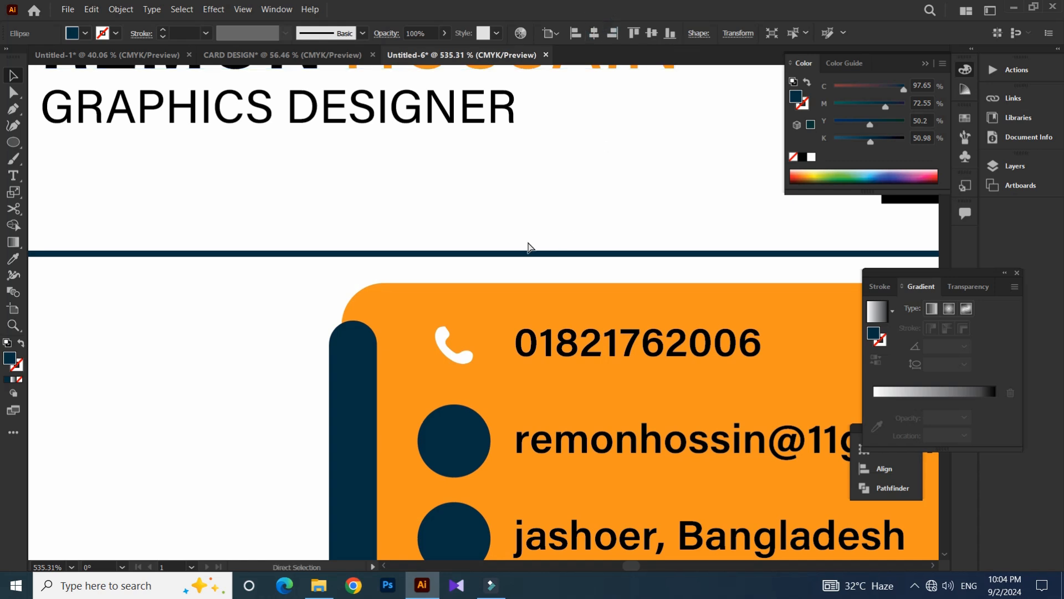
pyautogui.hotkey('ctrl', 'z')
# - Centre the handset and the first dark blue circle on each other horizontally and vertically
pyautogui.click(381, 285)
pyautogui.moveTo(416, 300); pyautogui.dragTo(472, 352)
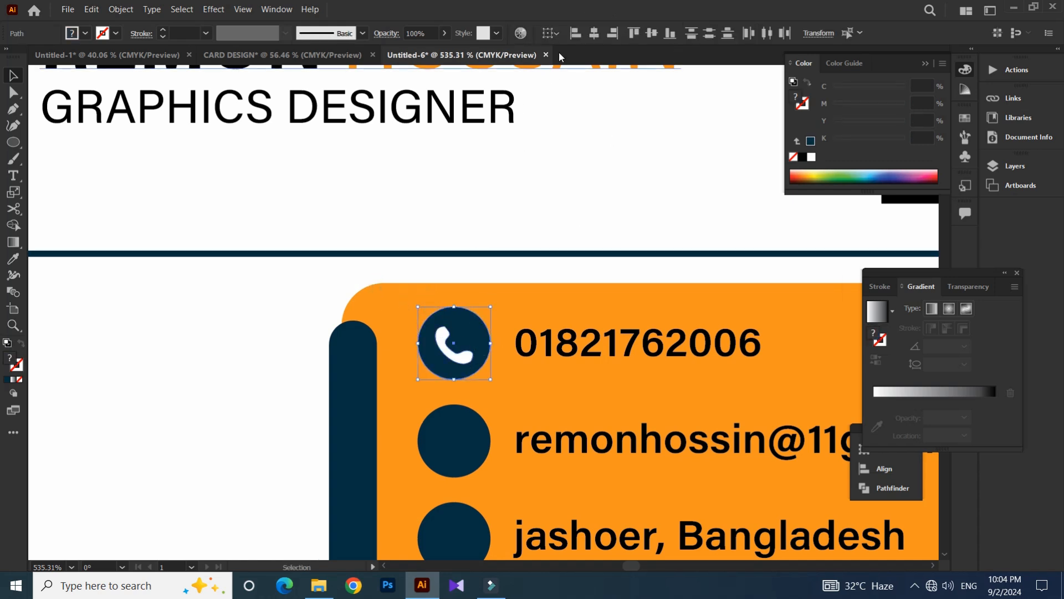
pyautogui.click(593, 32)
pyautogui.click(653, 33)
pyautogui.click(508, 318)
# - Copy the white envelope shapes from the black circle in the second row of the icon sheet
pyautogui.scroll(-3, 509, 299)
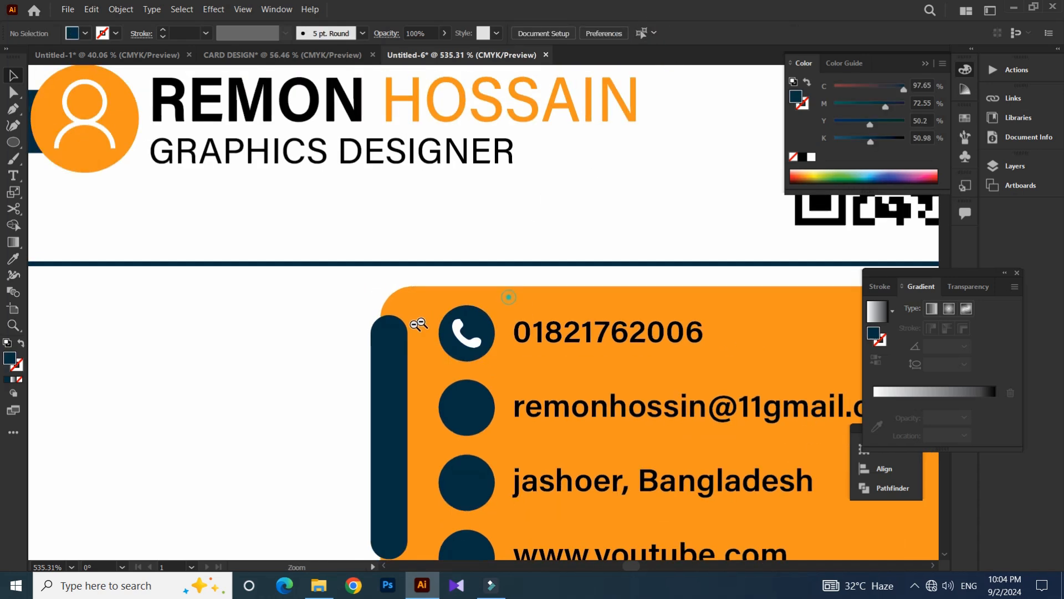
pyautogui.moveTo(226, 301); pyautogui.dragTo(774, 206)
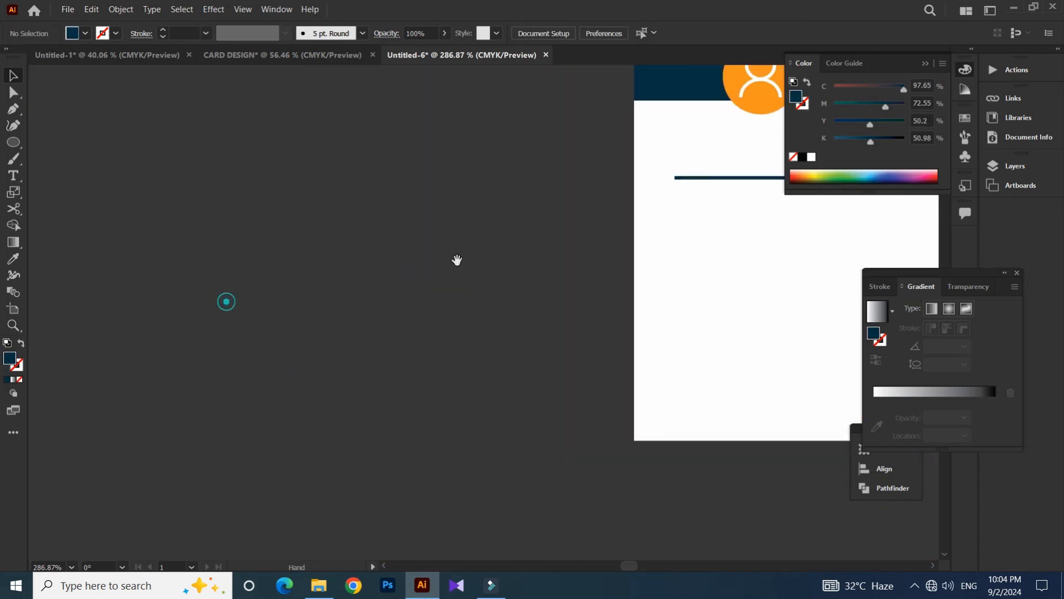
pyautogui.moveTo(504, 202); pyautogui.dragTo(309, 283)
pyautogui.moveTo(193, 256); pyautogui.dragTo(367, 258)
pyautogui.moveTo(110, 298); pyautogui.dragTo(390, 302)
pyautogui.moveTo(167, 302); pyautogui.dragTo(194, 302)
pyautogui.moveTo(547, 278); pyautogui.dragTo(473, 286)
pyautogui.moveTo(227, 312); pyautogui.dragTo(350, 293)
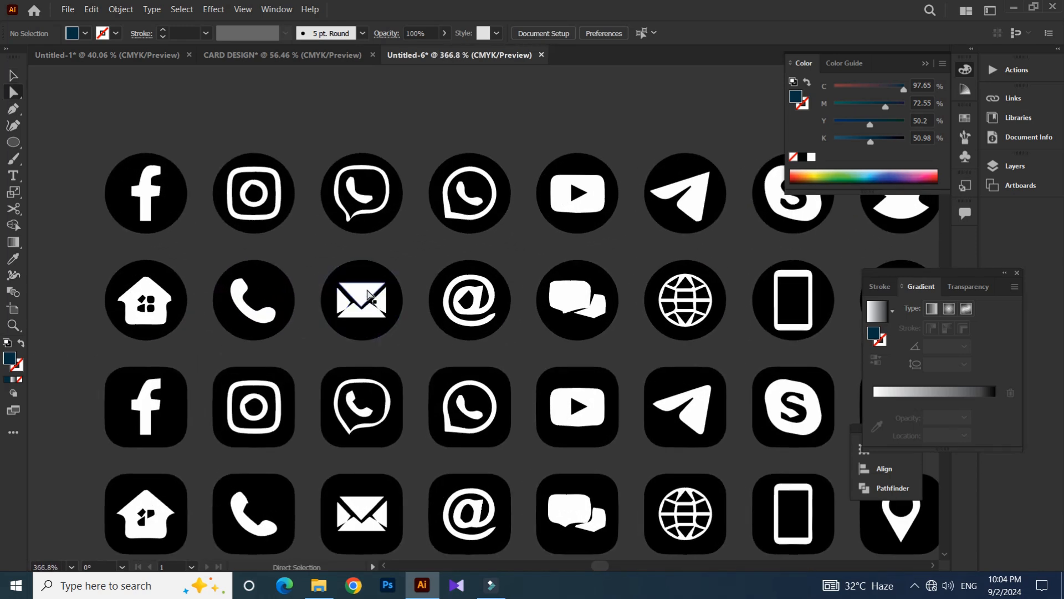
pyautogui.click(368, 295)
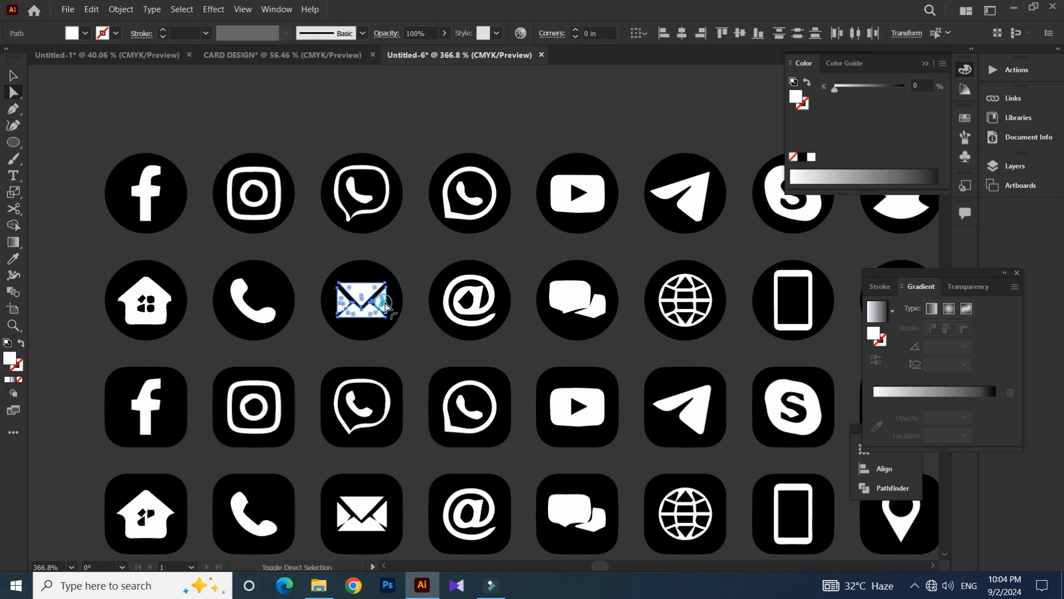
# - Paste the envelope onto the card, scale it down and place it on the second dark blue contact circle
pyautogui.moveTo(400, 192); pyautogui.dragTo(273, 257)
pyautogui.moveTo(529, 196); pyautogui.dragTo(331, 261)
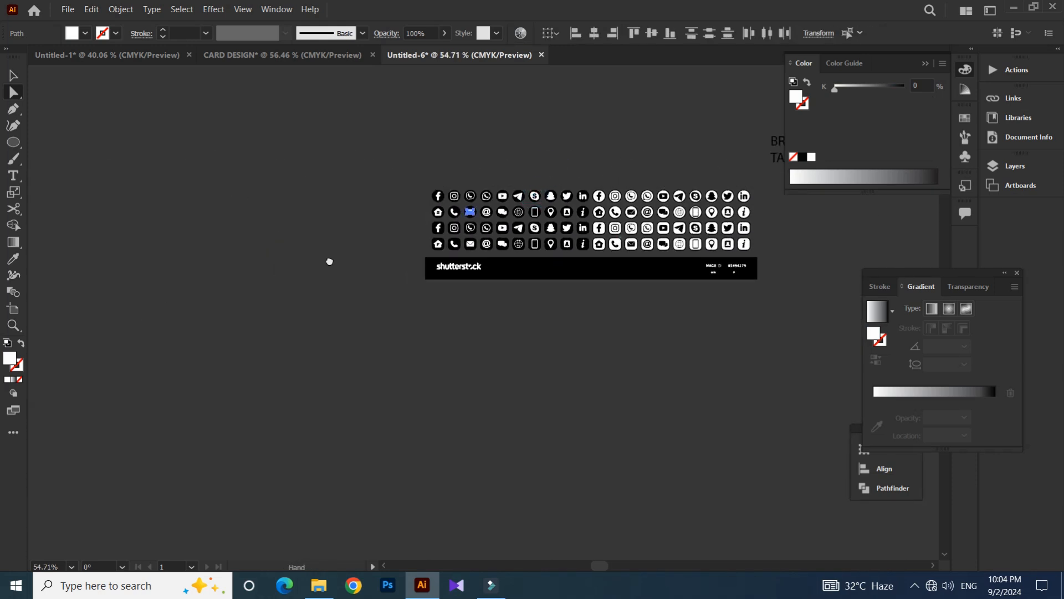
pyautogui.moveTo(720, 243); pyautogui.dragTo(331, 261)
pyautogui.moveTo(575, 240); pyautogui.dragTo(323, 288)
pyautogui.moveTo(451, 207); pyautogui.dragTo(677, 203)
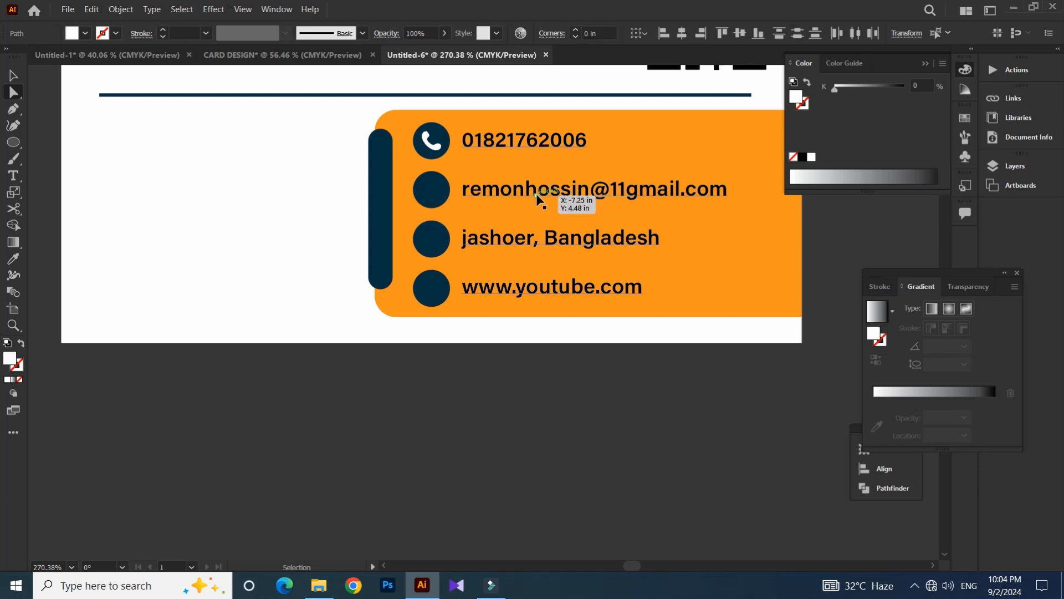
pyautogui.moveTo(474, 307); pyautogui.dragTo(603, 306)
pyautogui.moveTo(499, 304); pyautogui.dragTo(414, 138)
pyautogui.scroll(2, 414, 137)
pyautogui.press('s')
pyautogui.moveTo(488, 212); pyautogui.dragTo(462, 249)
pyautogui.press('v')
pyautogui.moveTo(379, 315); pyautogui.dragTo(378, 261)
pyautogui.moveTo(532, 148); pyautogui.dragTo(376, 253)
pyautogui.press('v')
# - Straighten the left slope of the envelope's lower flap by moving its middle anchor point up towards the peak
pyautogui.click(458, 233)
pyautogui.scroll(5, 474, 237)
pyautogui.press('a')
pyautogui.click(524, 234)
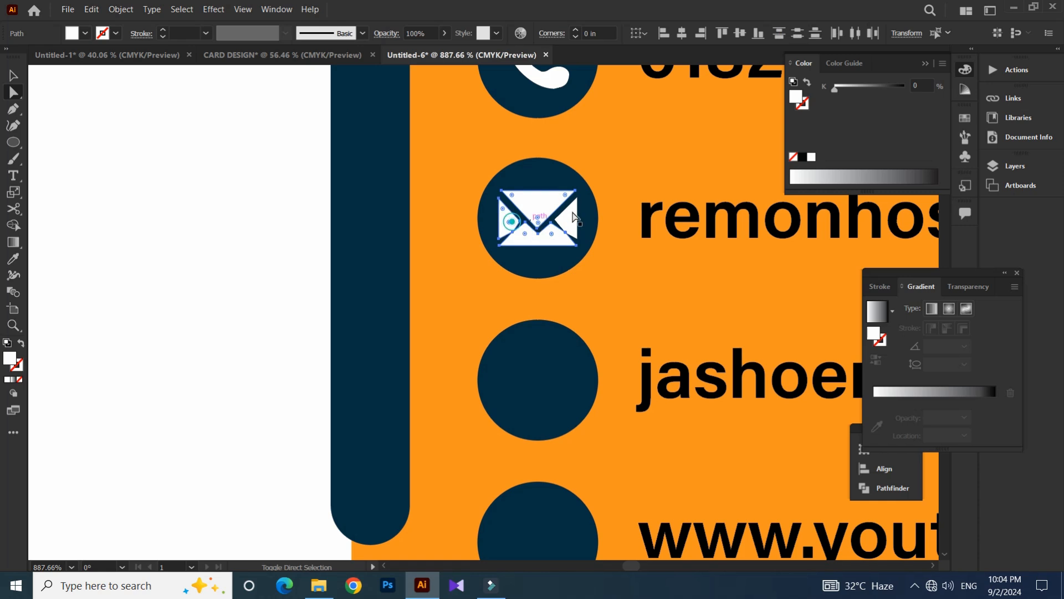
pyautogui.click(671, 126)
pyautogui.moveTo(562, 220); pyautogui.dragTo(789, 240)
pyautogui.press('a')
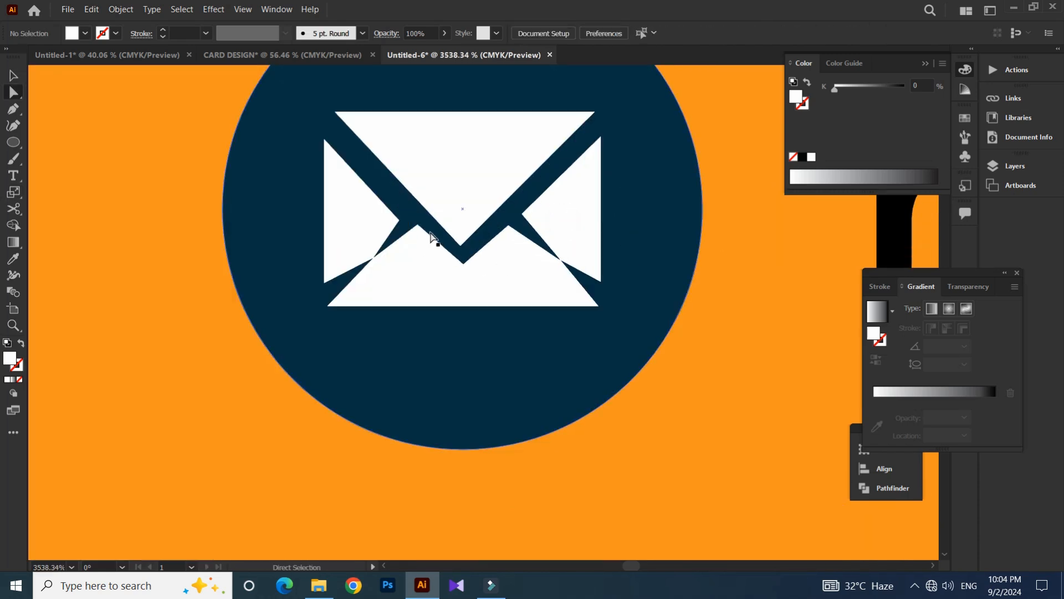
pyautogui.click(417, 225)
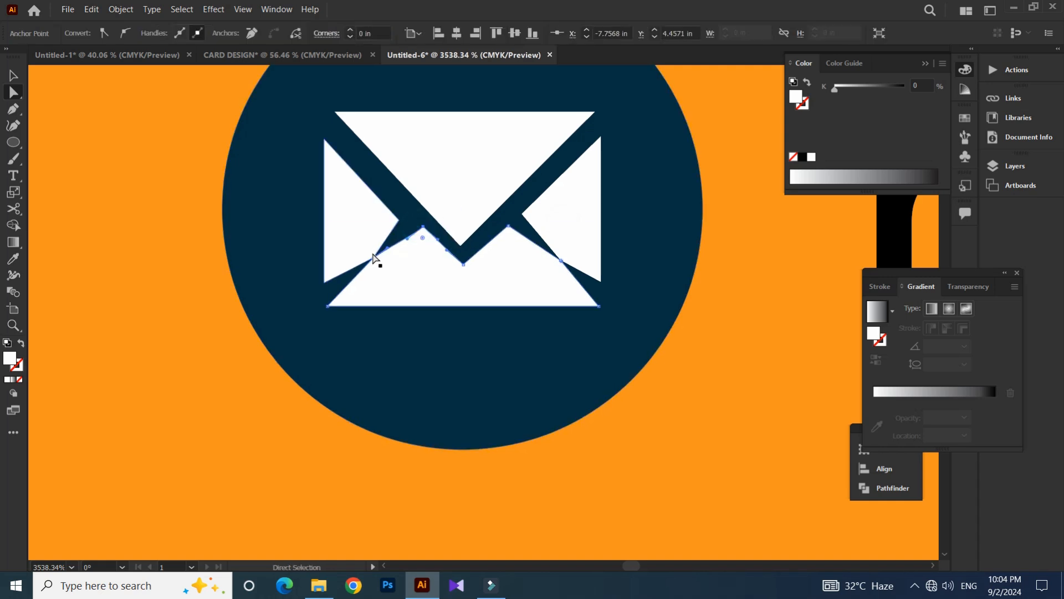
pyautogui.click(374, 258)
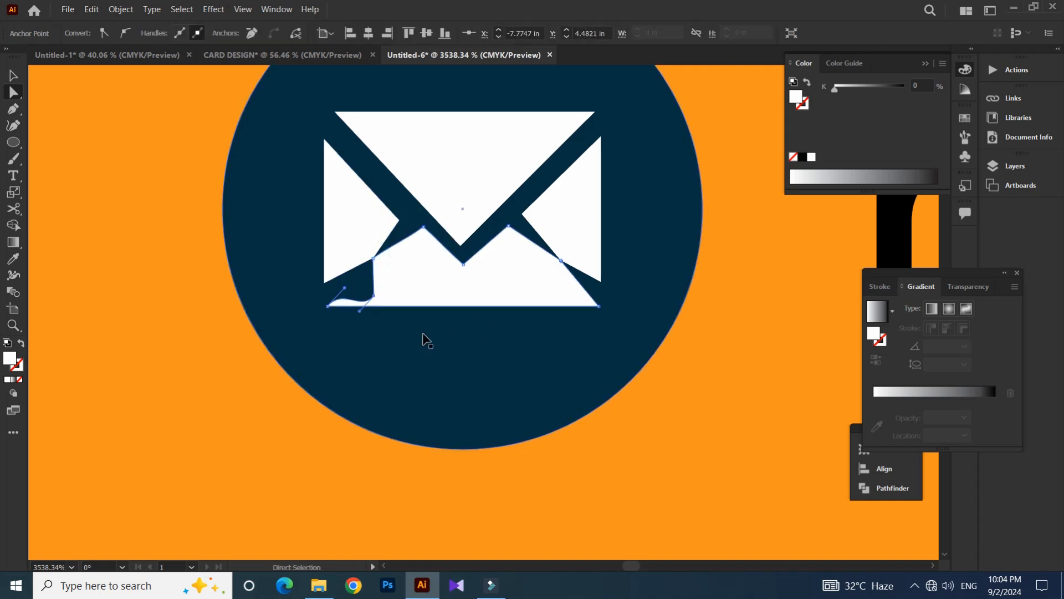
pyautogui.hotkey('ctrl', 'z')
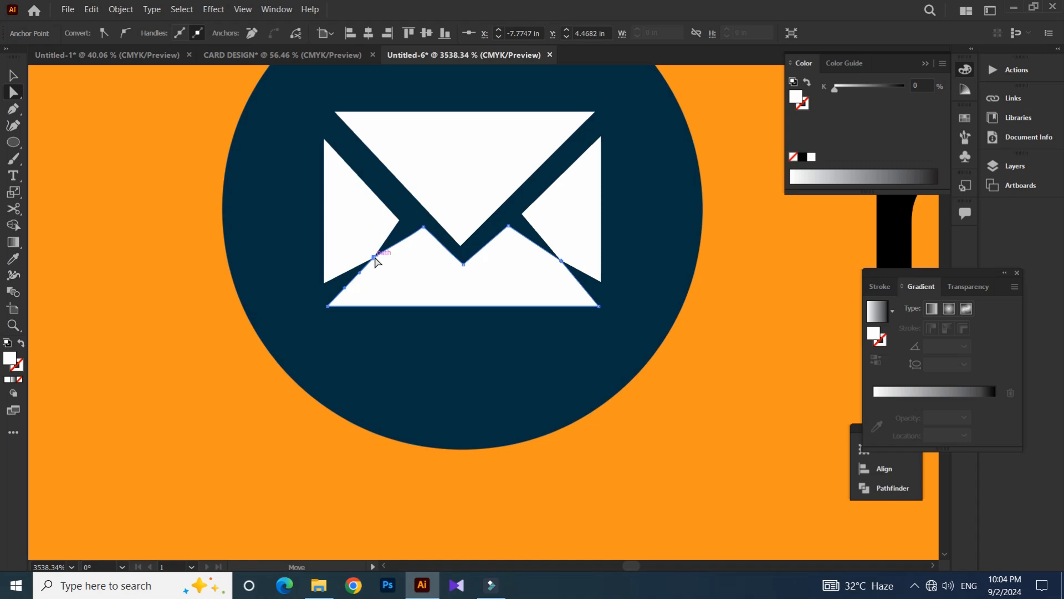
pyautogui.moveTo(376, 259); pyautogui.dragTo(423, 229)
pyautogui.click(458, 347)
# - Straighten the right slope of the envelope's lower flap by moving its middle anchor point up to the peak
pyautogui.moveTo(458, 347); pyautogui.dragTo(445, 356)
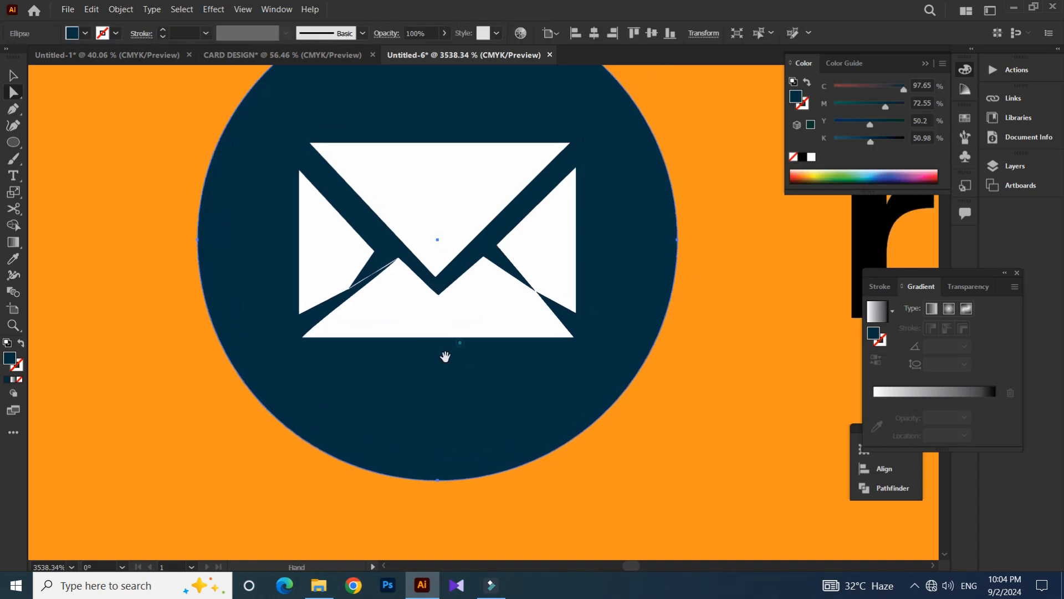
pyautogui.click(535, 287)
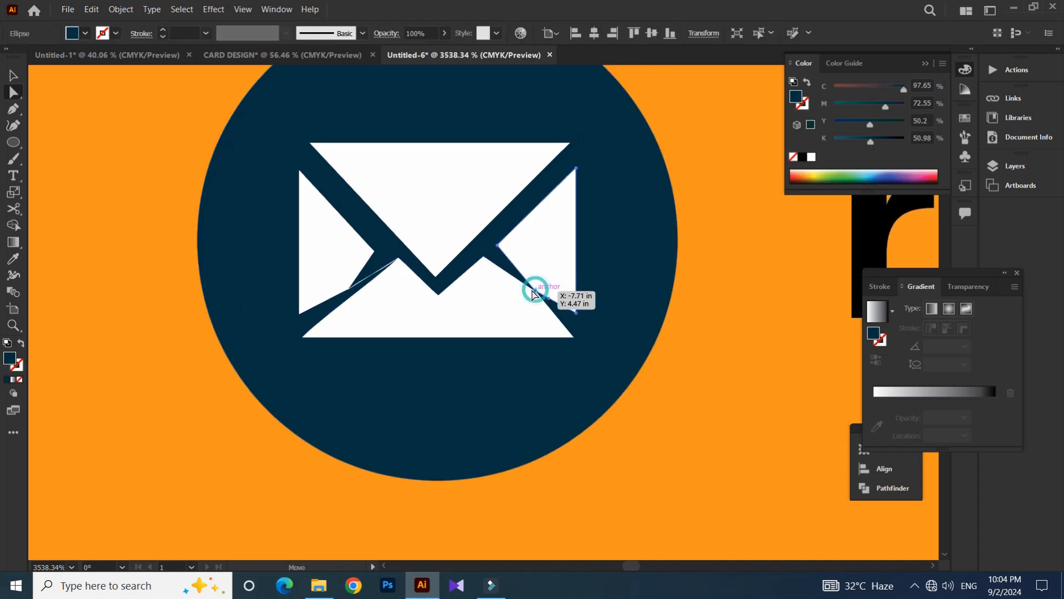
pyautogui.click(553, 317)
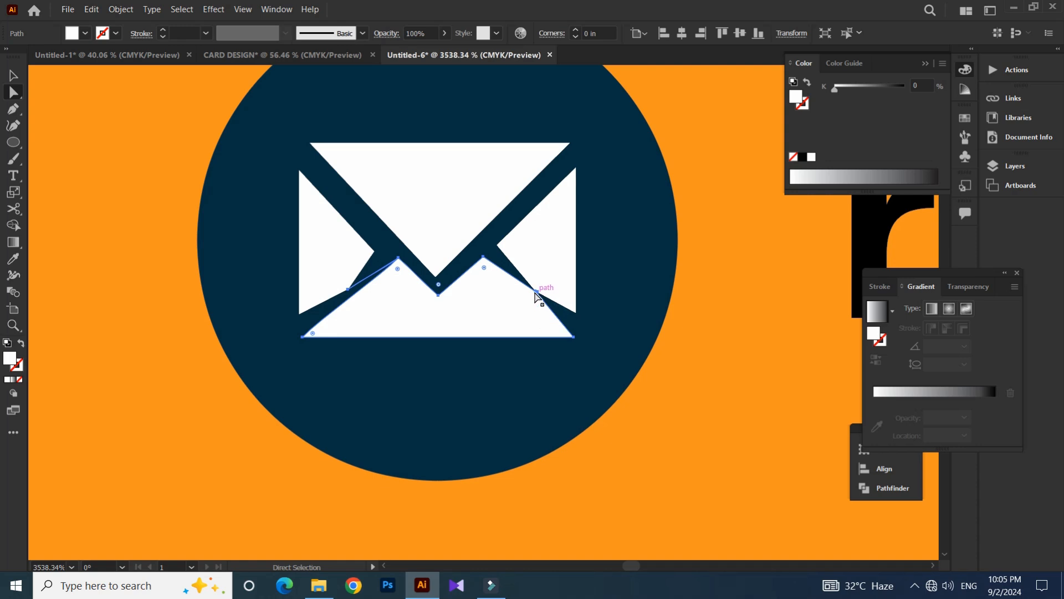
pyautogui.click(536, 294)
pyautogui.moveTo(532, 296); pyautogui.dragTo(487, 263)
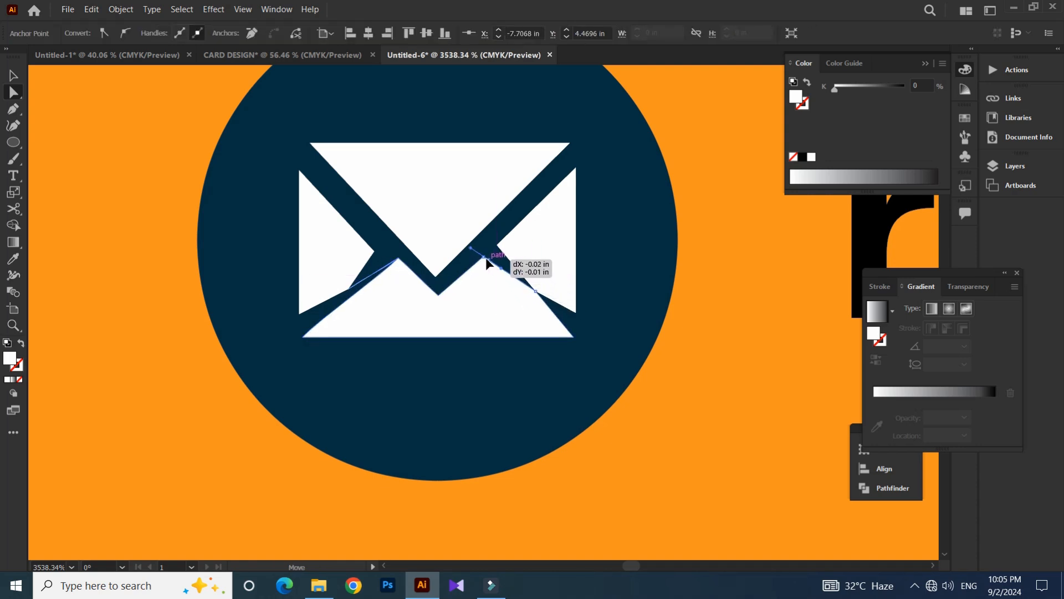
pyautogui.click(536, 296)
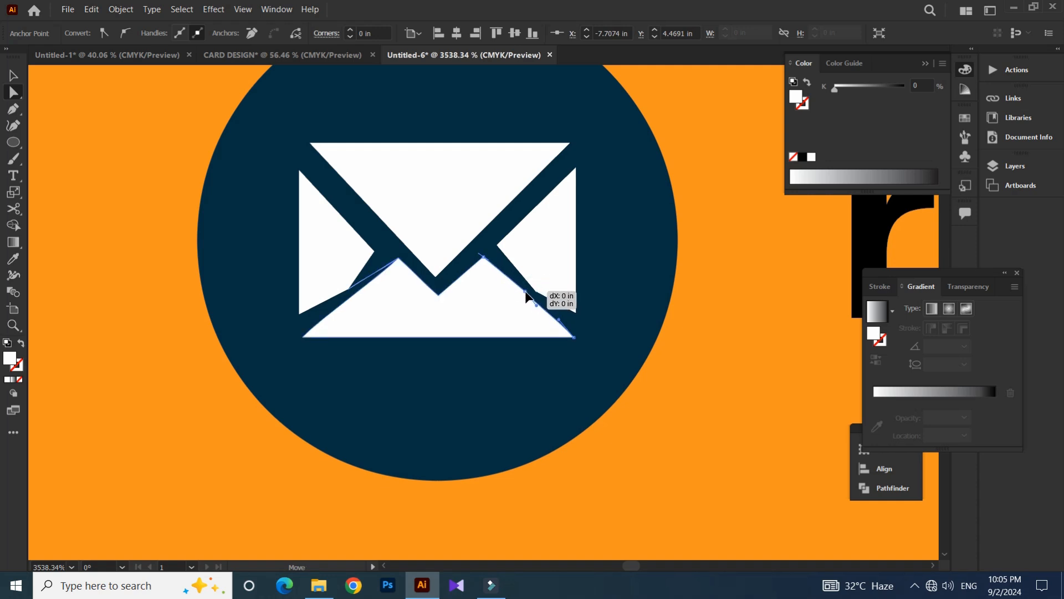
pyautogui.moveTo(512, 283); pyautogui.dragTo(484, 256)
pyautogui.press('v')
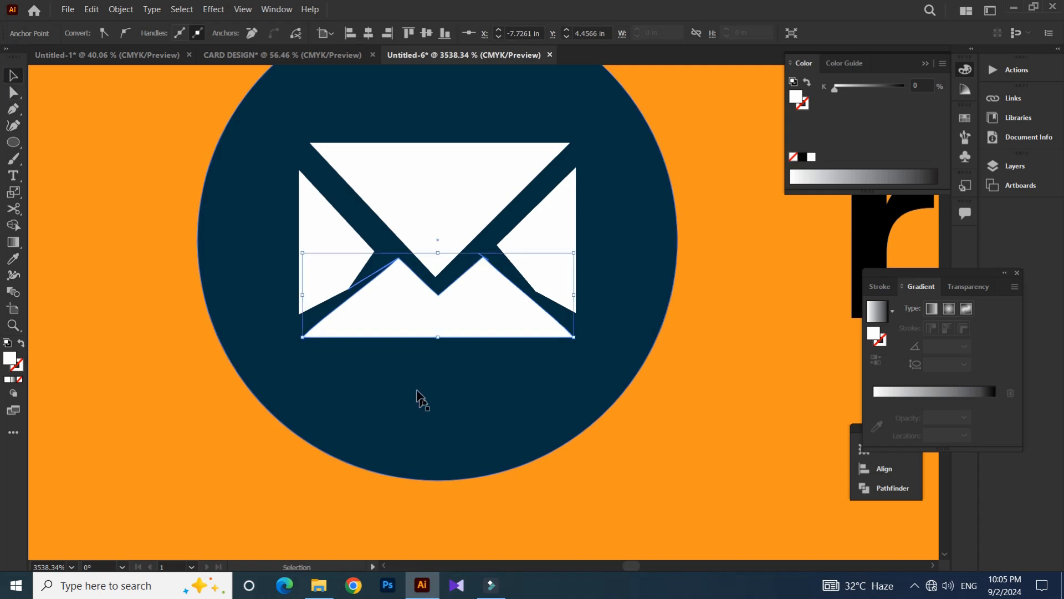
pyautogui.click(424, 398)
pyautogui.moveTo(555, 347); pyautogui.dragTo(515, 355)
pyautogui.scroll(-1, 512, 370)
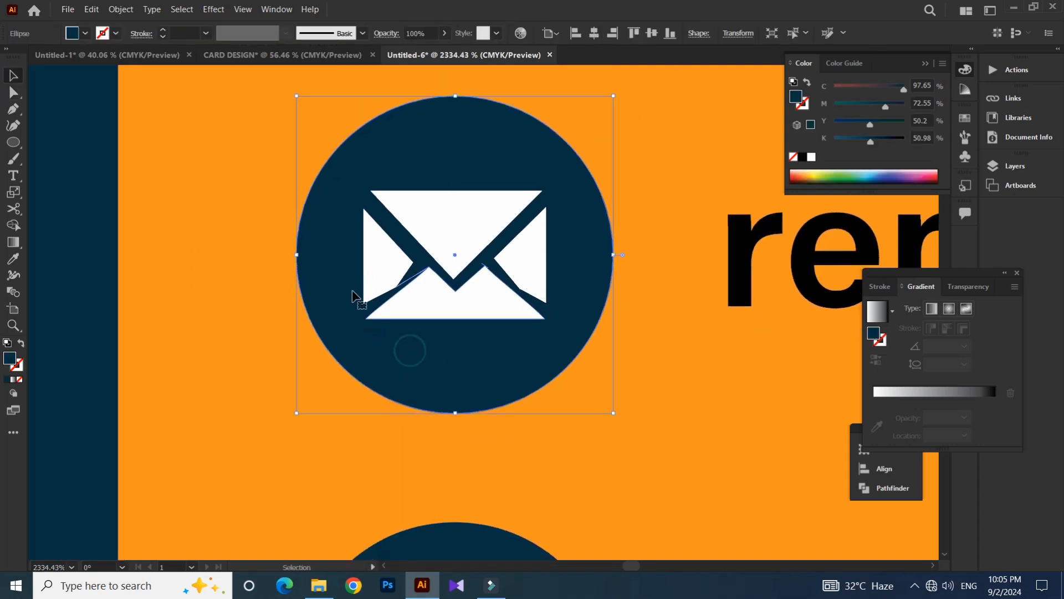
pyautogui.scroll(-1, 352, 298)
pyautogui.press('a')
pyautogui.scroll(3, 417, 253)
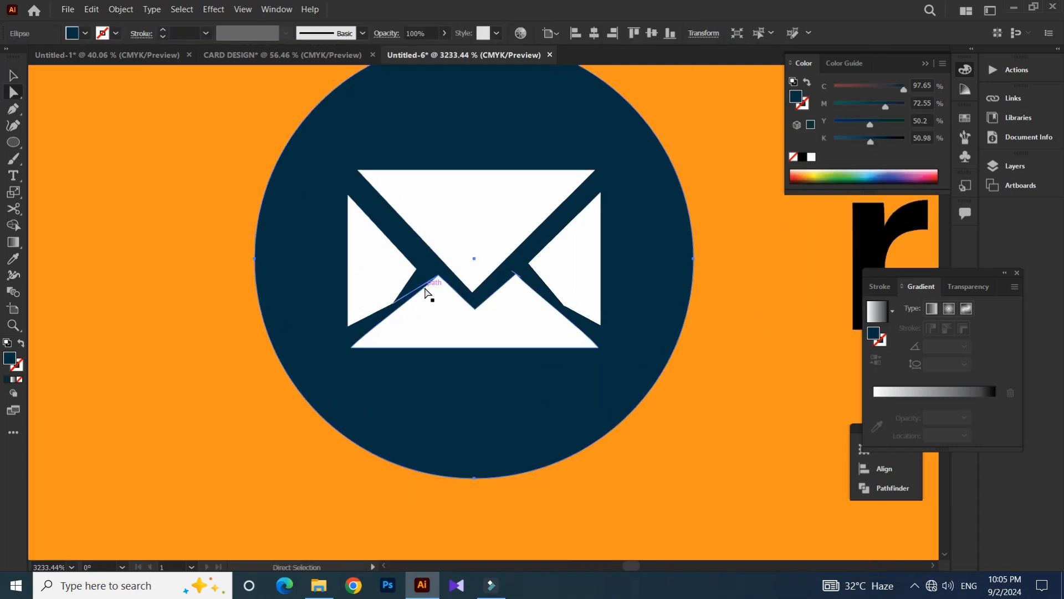
# - Pull apart the white pieces of the envelope icon in the second row of the icon sheet
pyautogui.scroll(-10, 597, 239)
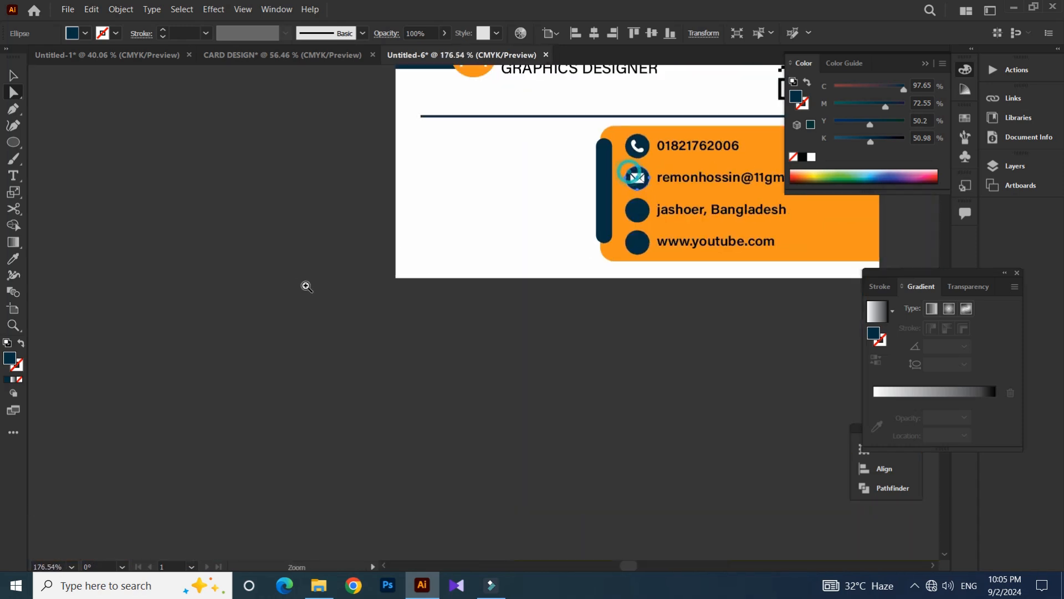
pyautogui.moveTo(305, 287); pyautogui.dragTo(820, 329)
pyautogui.moveTo(240, 297); pyautogui.dragTo(848, 193)
pyautogui.click(357, 195)
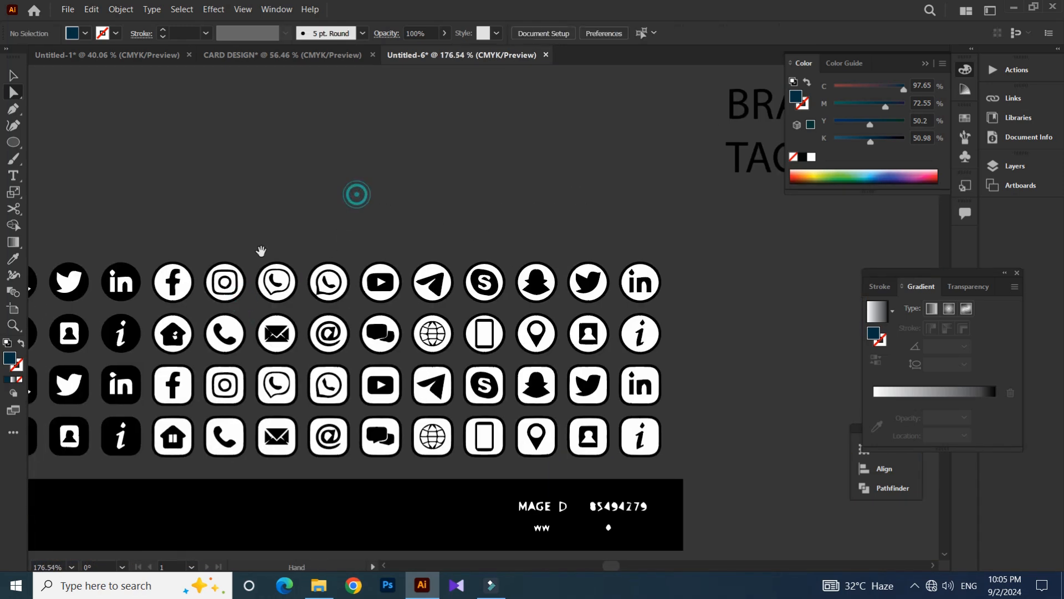
pyautogui.moveTo(269, 240); pyautogui.dragTo(362, 197)
pyautogui.moveTo(311, 304); pyautogui.dragTo(460, 282)
pyautogui.moveTo(216, 280); pyautogui.dragTo(387, 277)
pyautogui.moveTo(126, 263); pyautogui.dragTo(293, 228)
pyautogui.moveTo(242, 279); pyautogui.dragTo(338, 296)
pyautogui.moveTo(219, 271); pyautogui.dragTo(177, 319)
pyautogui.moveTo(358, 236); pyautogui.dragTo(221, 235)
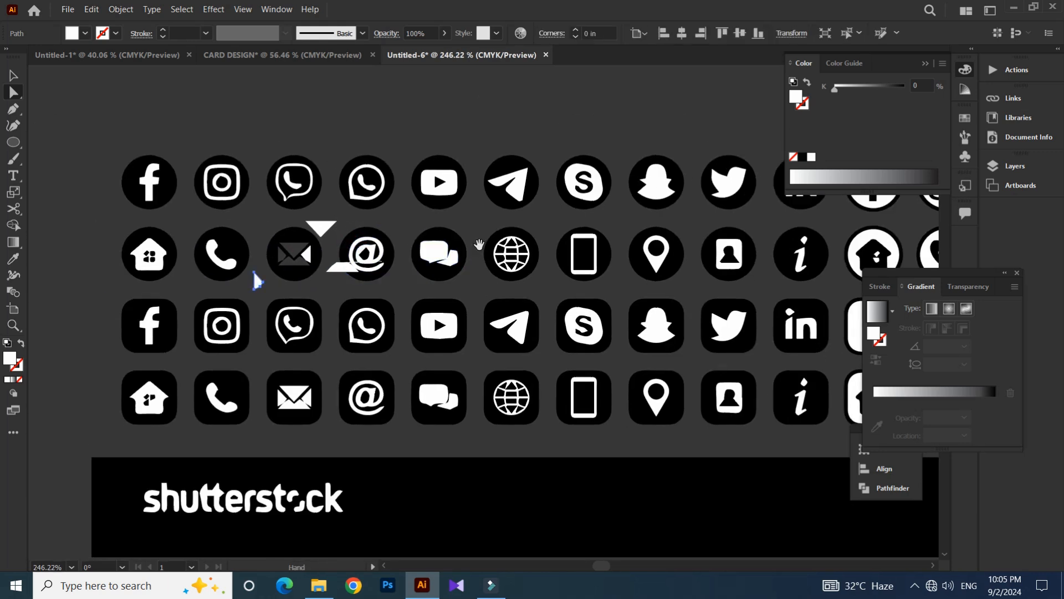
# - Look over the icon sheet and the card to find a suitable icon for the third contact line
pyautogui.moveTo(478, 247); pyautogui.dragTo(423, 259)
pyautogui.moveTo(457, 219); pyautogui.dragTo(380, 238)
pyautogui.moveTo(442, 324); pyautogui.dragTo(354, 225)
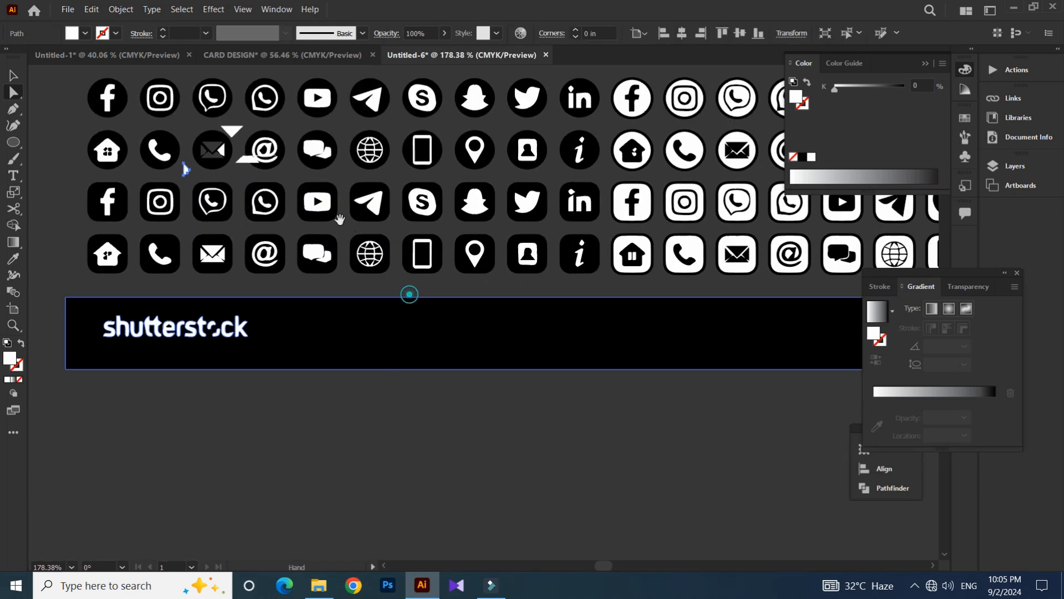
pyautogui.press('v')
pyautogui.click(471, 419)
pyautogui.moveTo(354, 393); pyautogui.dragTo(352, 446)
pyautogui.moveTo(408, 349); pyautogui.dragTo(288, 382)
pyautogui.moveTo(577, 272); pyautogui.dragTo(355, 299)
pyautogui.moveTo(658, 271); pyautogui.dragTo(147, 307)
pyautogui.click(547, 286)
pyautogui.moveTo(433, 258); pyautogui.dragTo(460, 257)
pyautogui.moveTo(539, 256); pyautogui.dragTo(583, 256)
pyautogui.moveTo(343, 280); pyautogui.dragTo(891, 306)
pyautogui.moveTo(318, 305); pyautogui.dragTo(607, 305)
pyautogui.moveTo(303, 272); pyautogui.dragTo(280, 208)
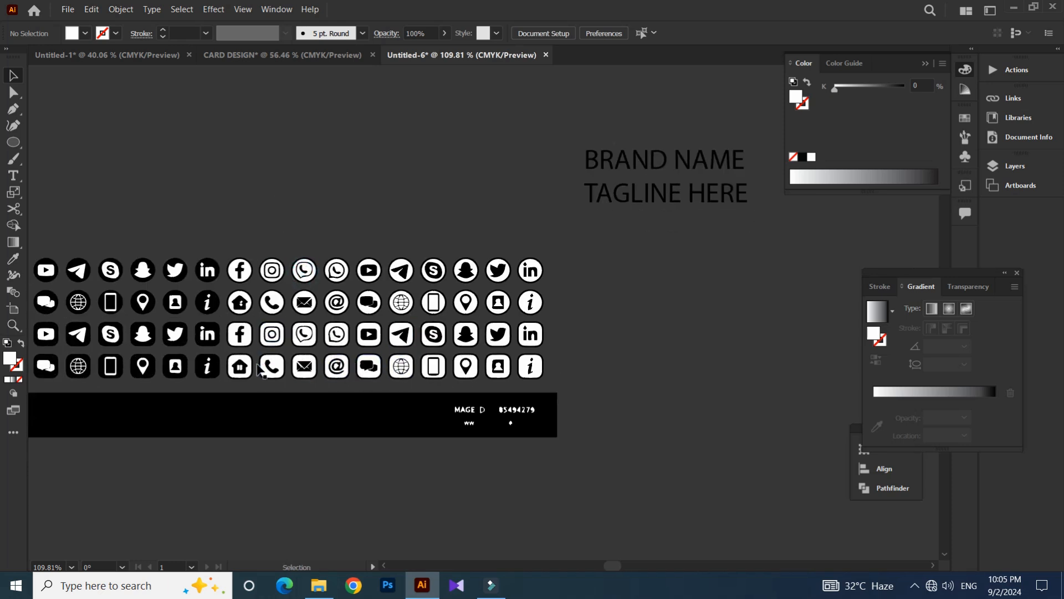
# - Copy the black location pin from the white rounded square in the bottom row of the icon sheet
pyautogui.moveTo(573, 423); pyautogui.dragTo(635, 409)
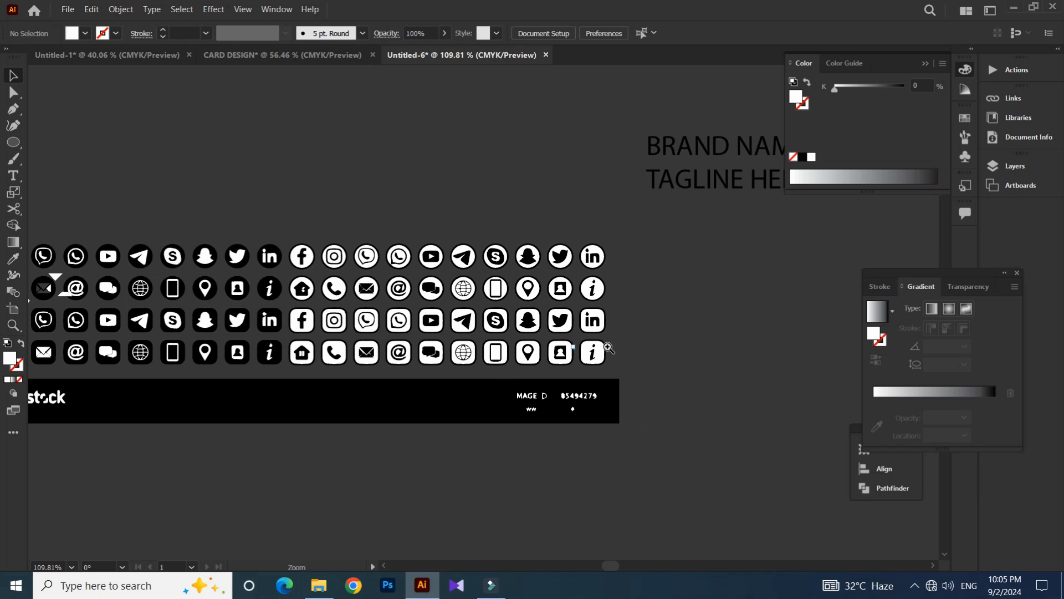
pyautogui.moveTo(609, 348); pyautogui.dragTo(649, 373)
pyautogui.press('a')
pyautogui.click(332, 385)
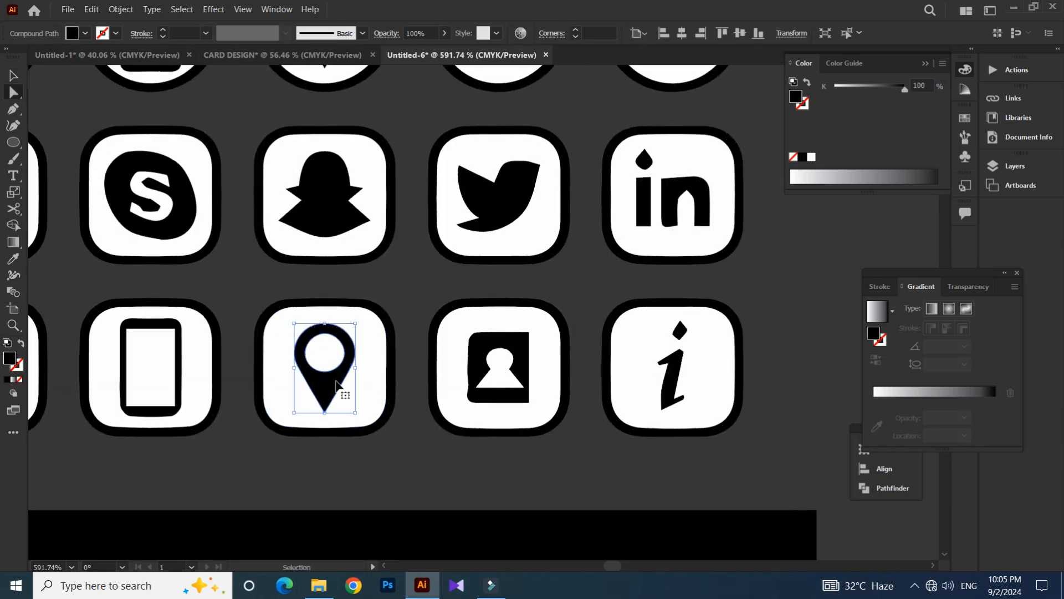
# - Paste the location pin onto the card, sample the envelope's white for its fill and place it on the third dark blue circle
pyautogui.moveTo(570, 280); pyautogui.dragTo(61, 285)
pyautogui.moveTo(466, 241); pyautogui.dragTo(316, 261)
pyautogui.moveTo(483, 280); pyautogui.dragTo(416, 283)
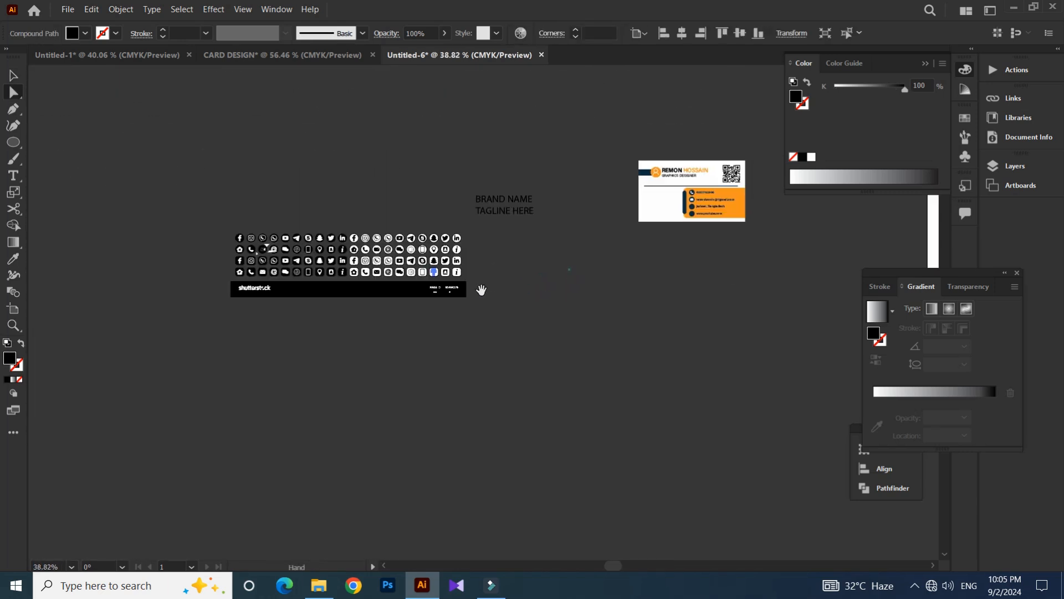
pyautogui.moveTo(548, 299); pyautogui.dragTo(273, 315)
pyautogui.moveTo(379, 221); pyautogui.dragTo(427, 321)
pyautogui.moveTo(427, 321); pyautogui.dragTo(403, 304)
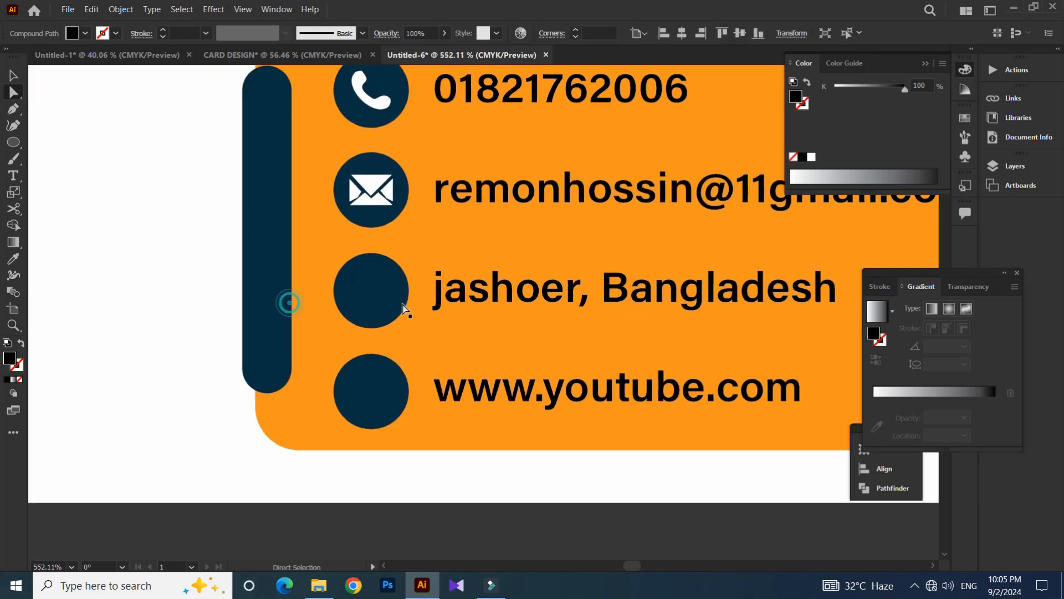
pyautogui.hotkey('ctrl', 'v')
pyautogui.press('i')
pyautogui.click(382, 199)
pyautogui.press('v')
pyautogui.moveTo(480, 332); pyautogui.dragTo(366, 304)
# - Copy the black paper plane from its white circle in the icon sheet
pyautogui.moveTo(461, 277); pyautogui.dragTo(694, 313)
pyautogui.click(166, 387)
pyautogui.moveTo(275, 349); pyautogui.dragTo(331, 242)
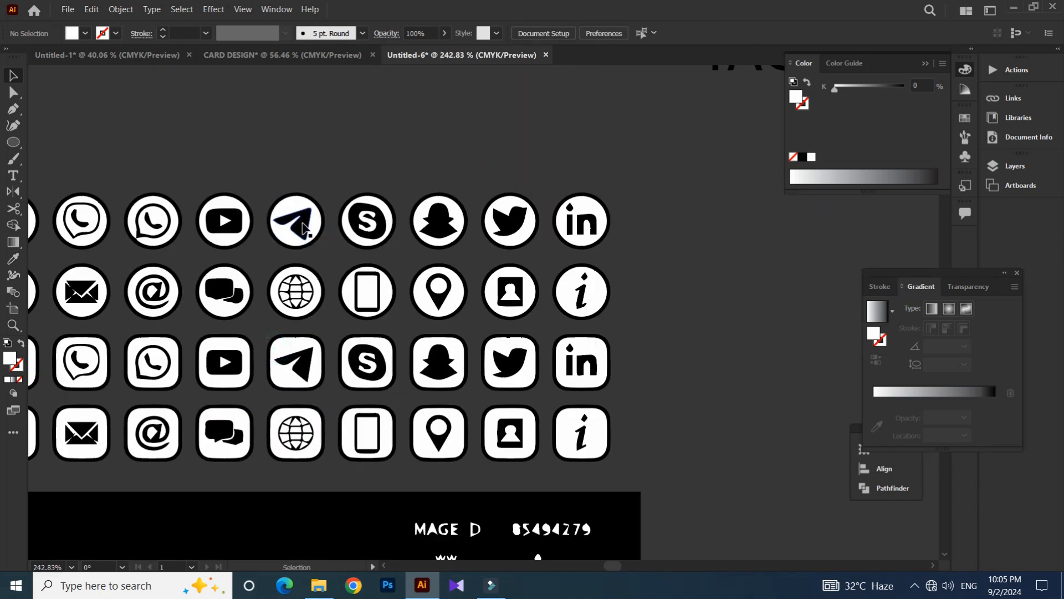
pyautogui.press('a')
# - Paste the paper plane onto the card and move it onto the fourth dark blue circle
pyautogui.moveTo(697, 245); pyautogui.dragTo(304, 275)
pyautogui.moveTo(863, 257); pyautogui.dragTo(443, 268)
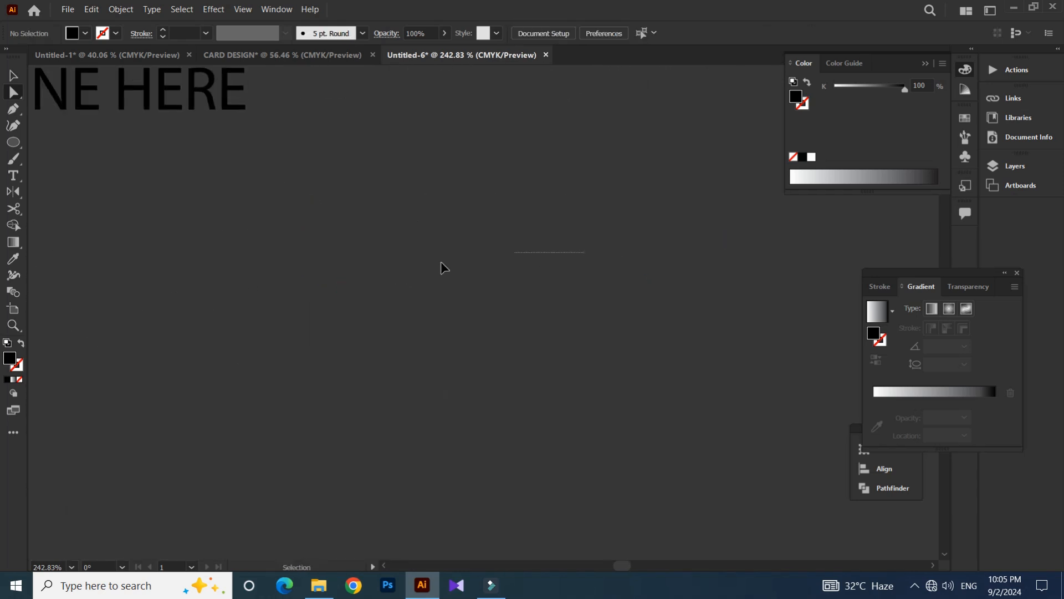
pyautogui.scroll(-5, 331, 290)
pyautogui.scroll(4, 342, 298)
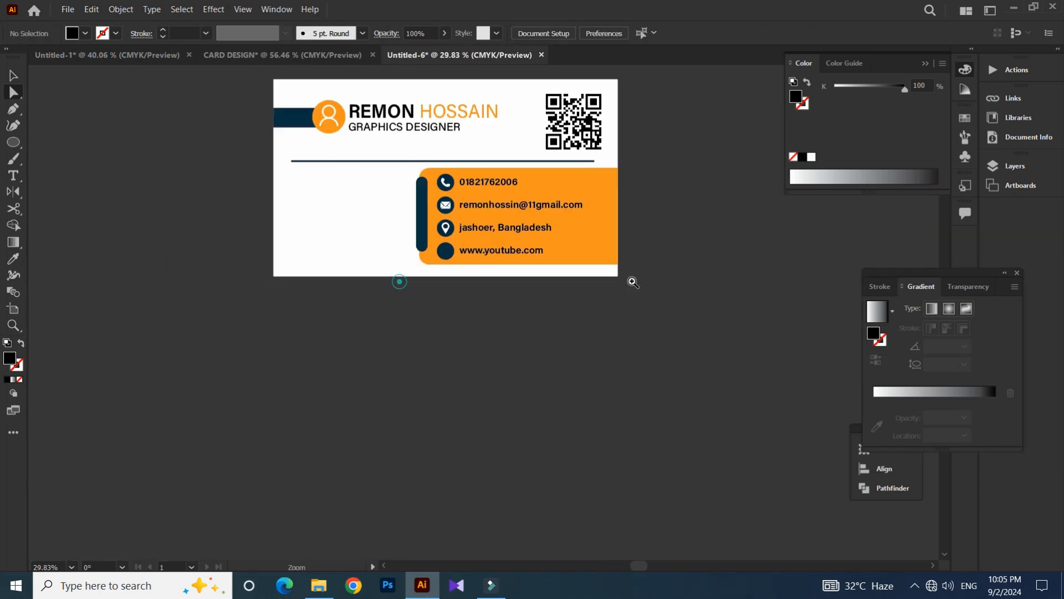
pyautogui.scroll(6, 304, 343)
pyautogui.scroll(2, 438, 322)
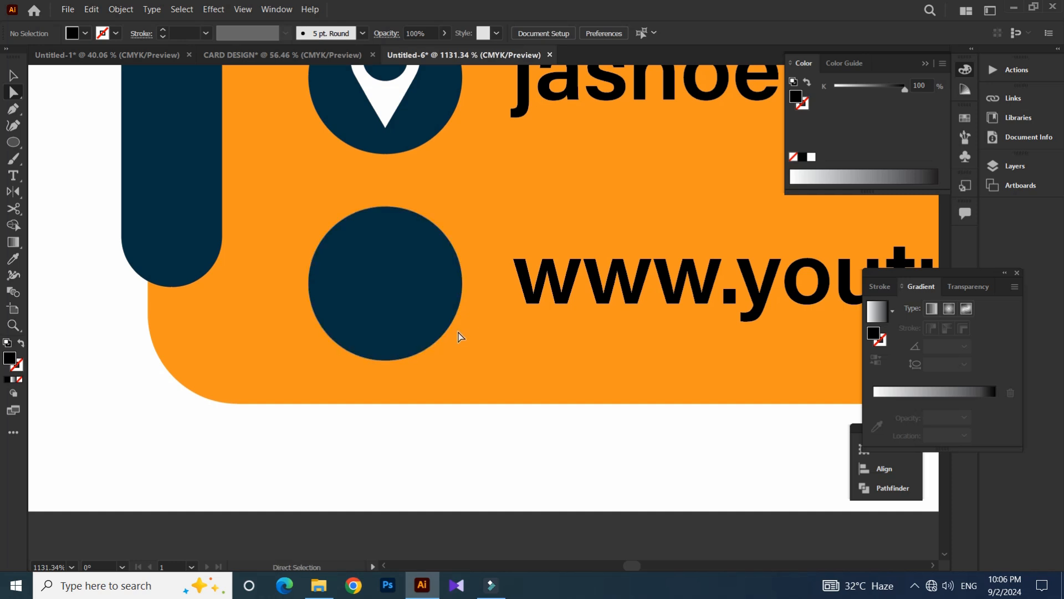
pyautogui.hotkey('ctrl', 'v')
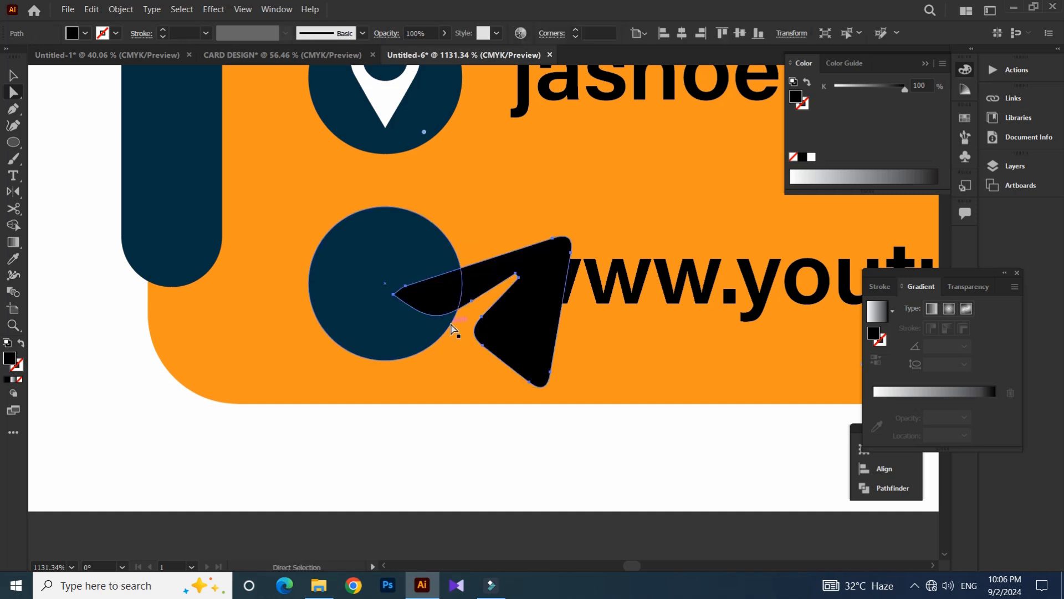
pyautogui.moveTo(527, 316); pyautogui.dragTo(405, 299)
# - Scale the paper plane down to fit inside the fourth dark blue circle
pyautogui.press('s')
pyautogui.moveTo(598, 165)
pyautogui.mouseDown()
pyautogui.moveTo(587, 174)
pyautogui.moveTo(610, 172)
pyautogui.moveTo(604, 185)
pyautogui.mouseUp()
pyautogui.press('v')
pyautogui.press('s')
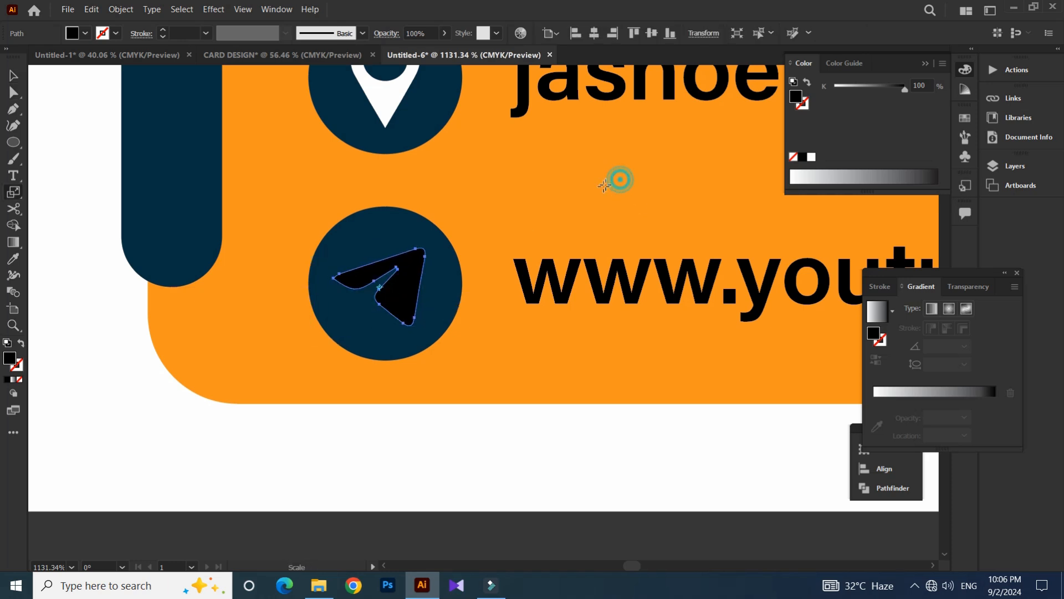
pyautogui.press('v')
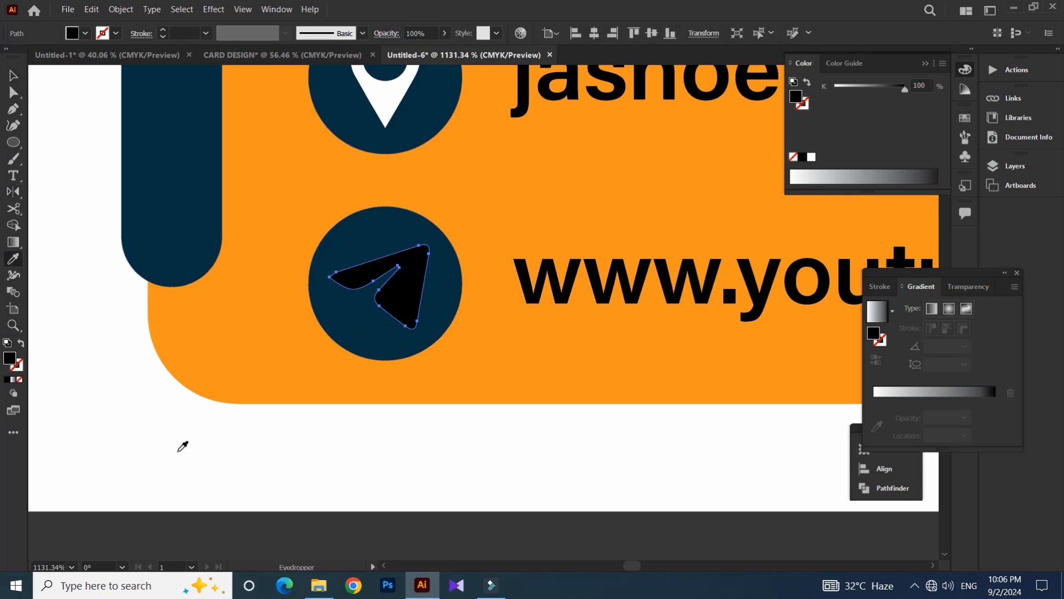
# - Fill the paper plane with the white sampled from the card background and center it in its circle
pyautogui.click(179, 453)
pyautogui.press('v')
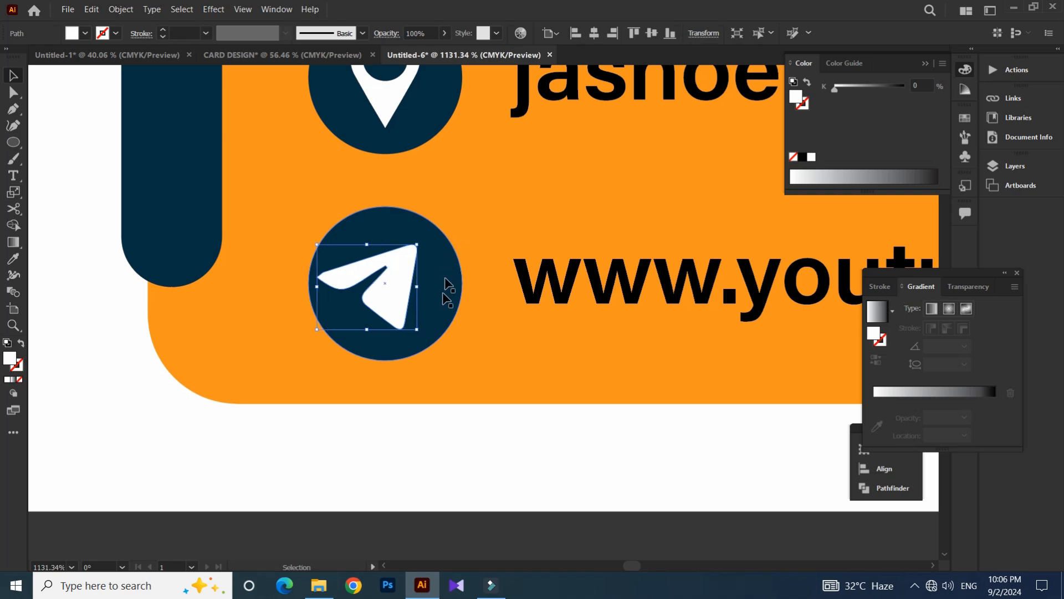
pyautogui.click(403, 440)
pyautogui.moveTo(397, 300); pyautogui.dragTo(402, 294)
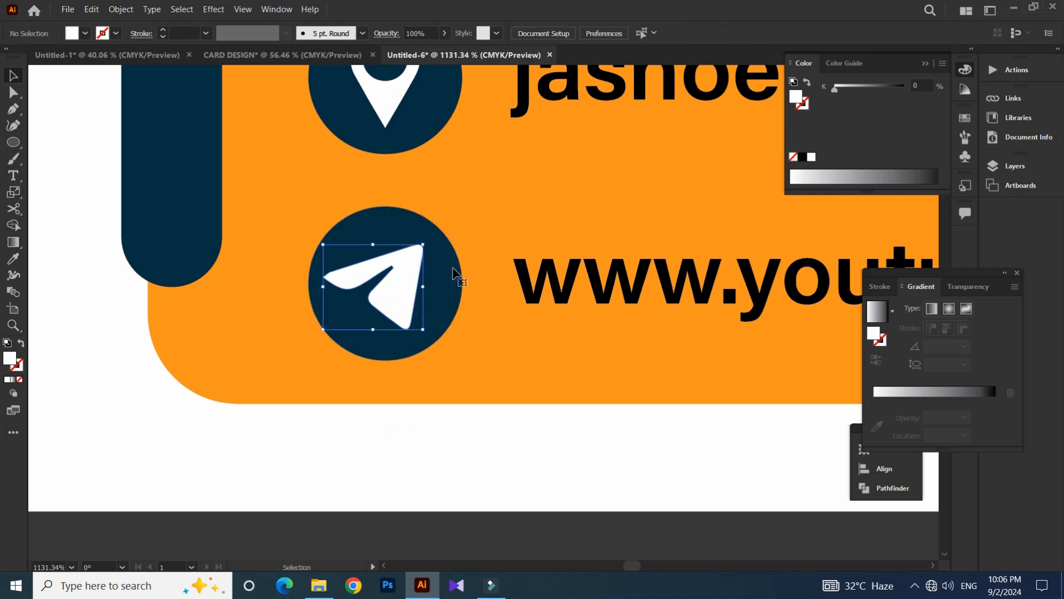
# - Scale down the white location pin inside the third dark blue circle
pyautogui.hotkey('ctrl', 'space')
pyautogui.moveTo(567, 161); pyautogui.dragTo(456, 224)
pyautogui.moveTo(532, 194); pyautogui.dragTo(569, 214)
pyautogui.hotkey('ctrl', 'space')
pyautogui.press('s')
pyautogui.moveTo(382, 234); pyautogui.dragTo(355, 314)
pyautogui.keyDown('ctrl'); pyautogui.click(351, 248); pyautogui.keyUp('ctrl')
pyautogui.moveTo(487, 143); pyautogui.dragTo(464, 169)
# - Select all white pieces of the envelope icon and scale them down inside the second circle
pyautogui.moveTo(421, 161); pyautogui.dragTo(382, 389)
pyautogui.keyDown('ctrl'); pyautogui.click(326, 187); pyautogui.keyUp('ctrl')
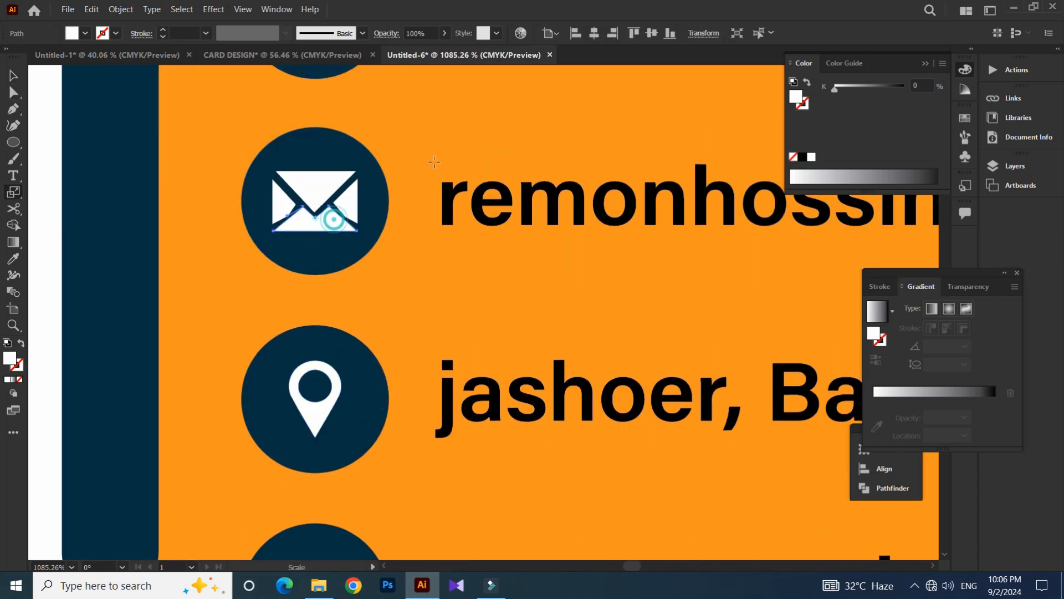
pyautogui.keyDown('ctrl'); pyautogui.keyDown('shift'); pyautogui.click(325, 185); pyautogui.keyUp('shift'); pyautogui.keyUp('ctrl')
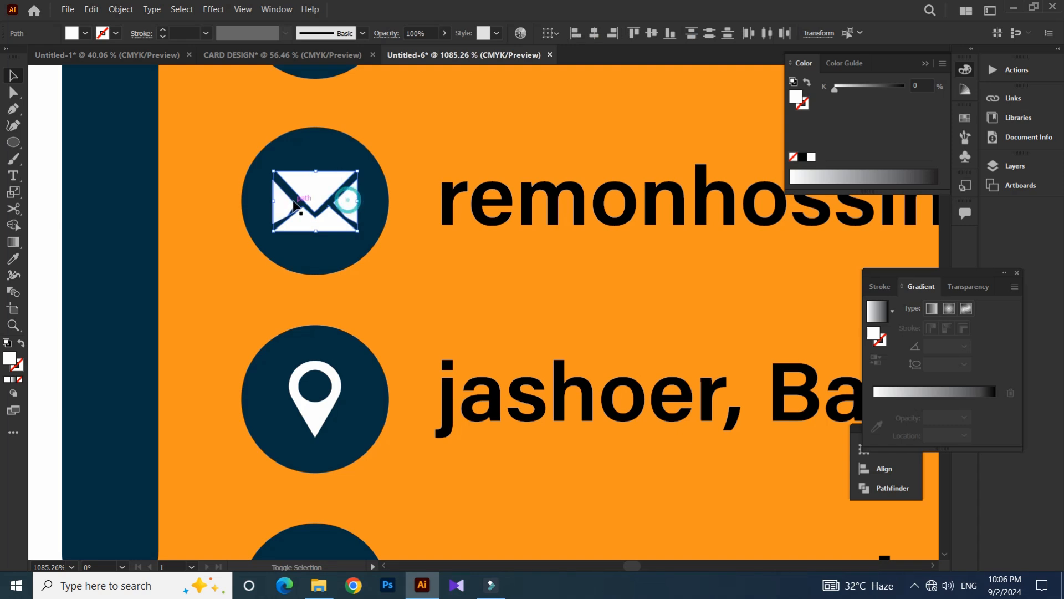
pyautogui.moveTo(462, 132); pyautogui.dragTo(439, 150)
pyautogui.moveTo(456, 107); pyautogui.dragTo(468, 102)
# - Scale the paper plane down further to match the other contact icons and keep it centered in its circle
pyautogui.moveTo(326, 153); pyautogui.dragTo(336, 271)
pyautogui.press('v')
pyautogui.moveTo(475, 207); pyautogui.dragTo(194, 327)
pyautogui.moveTo(401, 270); pyautogui.dragTo(394, 284)
pyautogui.click(438, 474)
pyautogui.moveTo(438, 351); pyautogui.dragTo(454, 292)
pyautogui.click(434, 296)
pyautogui.press('s')
pyautogui.moveTo(543, 210); pyautogui.dragTo(531, 219)
pyautogui.press('v')
pyautogui.click(456, 413)
# - Try to delete the thin stray segment between the envelope's left flap and its lower piece
pyautogui.moveTo(446, 145); pyautogui.dragTo(488, 155)
pyautogui.moveTo(435, 176); pyautogui.dragTo(457, 384)
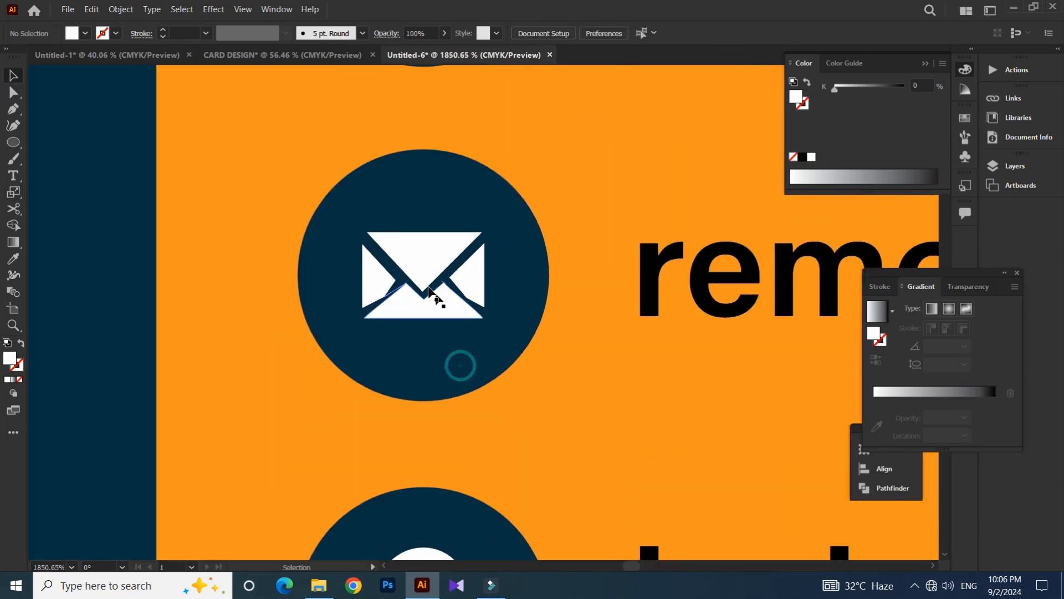
pyautogui.click(426, 273)
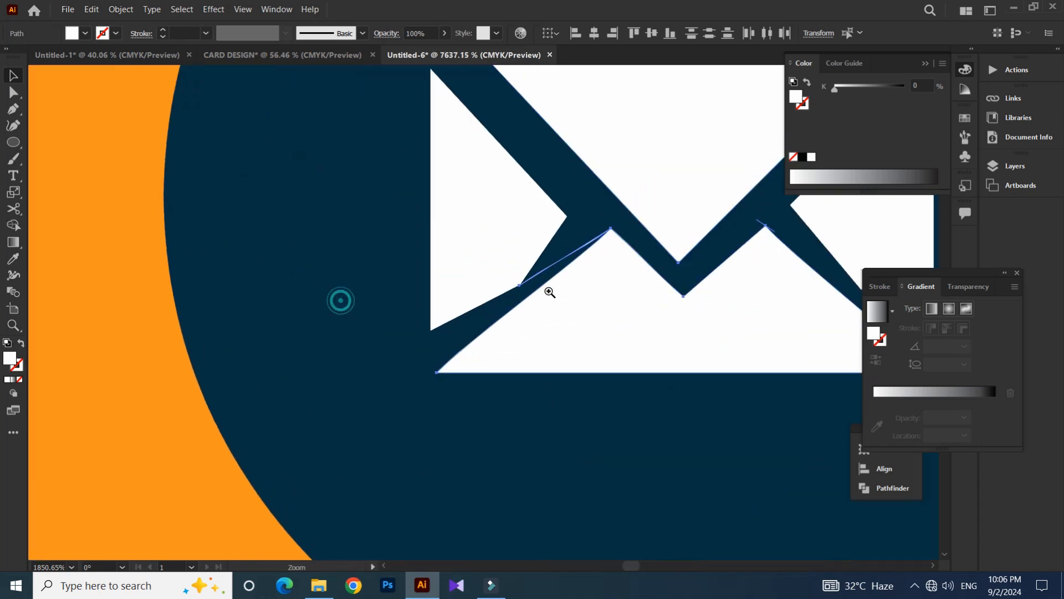
pyautogui.moveTo(340, 299); pyautogui.dragTo(547, 293)
pyautogui.click(107, 390)
pyautogui.press('a')
pyautogui.click(565, 261)
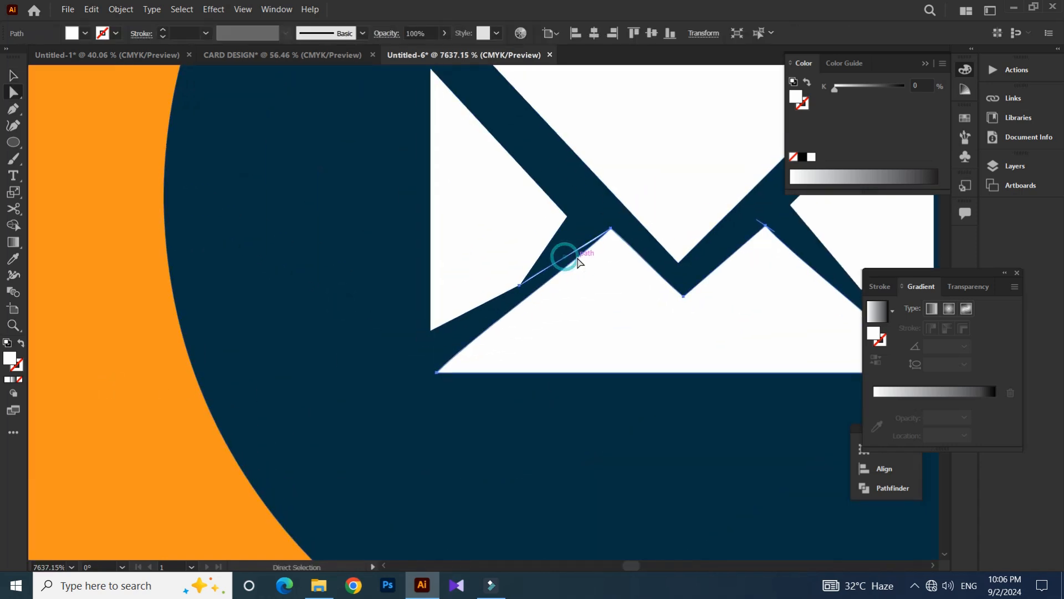
pyautogui.press('Delete')
pyautogui.hotkey('ctrl', 'z')
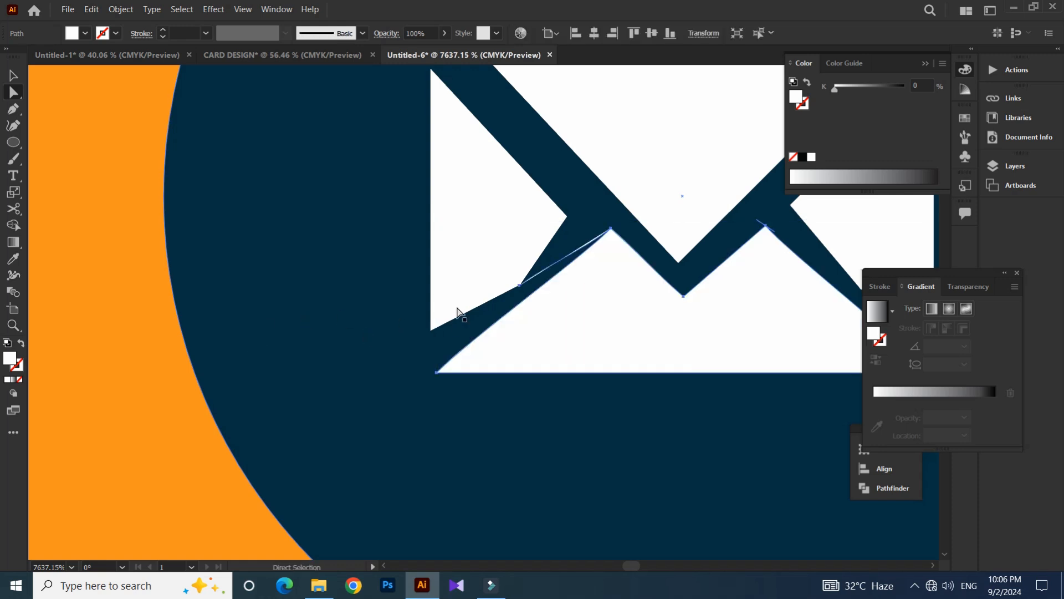
# - Trim the thin white sliver between the envelope's left flap and its lower piece
pyautogui.click(123, 409)
pyautogui.click(523, 287)
pyautogui.moveTo(606, 218); pyautogui.dragTo(423, 209)
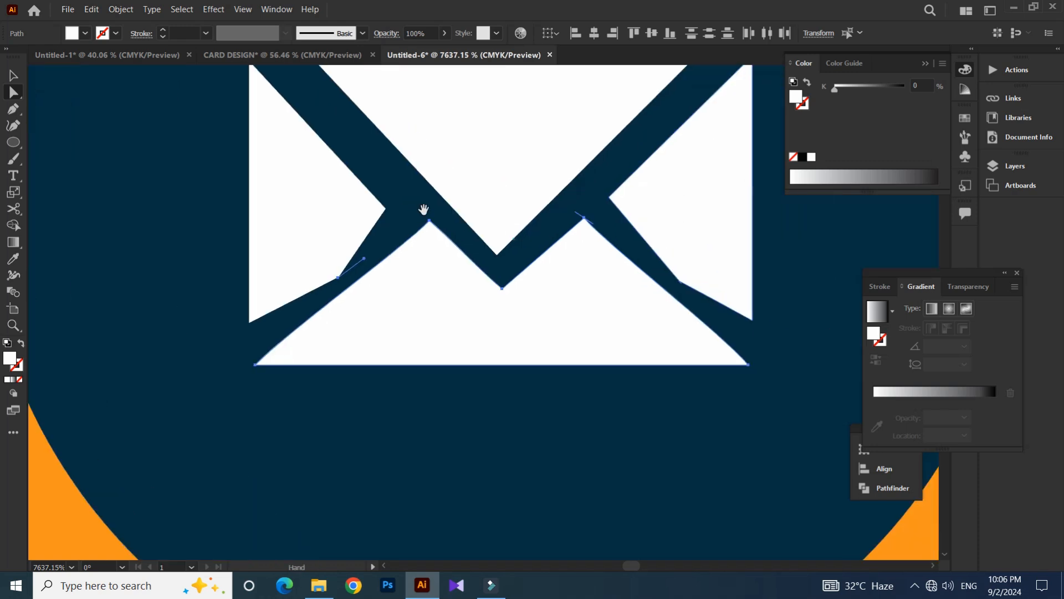
# - Move the BRAND NAME / TAGLINE HERE text from beside the artboard toward the card
pyautogui.moveTo(533, 242); pyautogui.dragTo(418, 219)
pyautogui.moveTo(642, 228); pyautogui.dragTo(300, 310)
pyautogui.moveTo(685, 228); pyautogui.dragTo(563, 259)
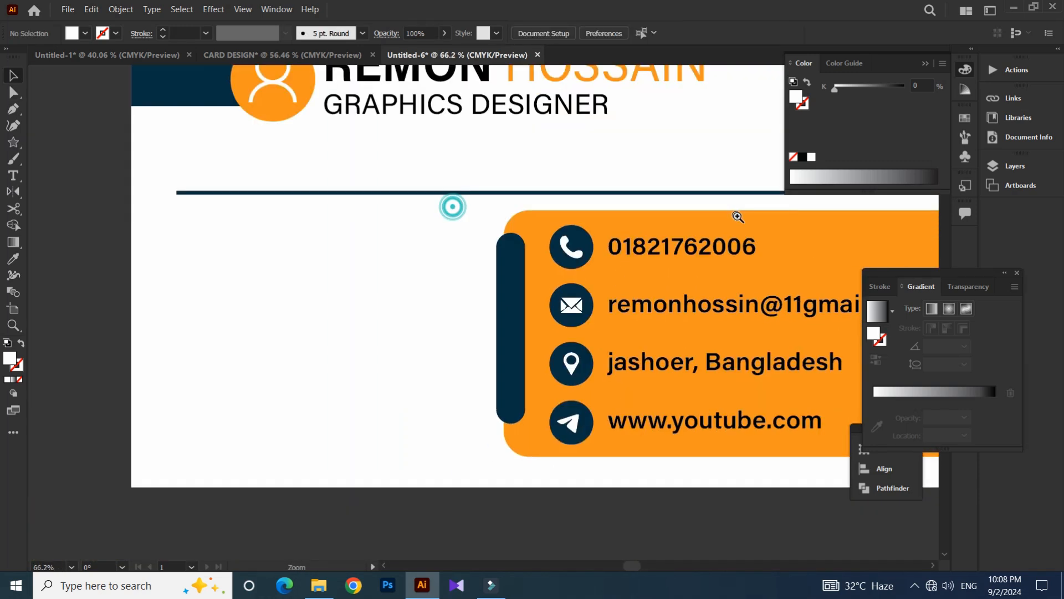
pyautogui.scroll(1, 356, 261)
pyautogui.moveTo(292, 274); pyautogui.dragTo(431, 241)
pyautogui.moveTo(485, 266); pyautogui.dragTo(730, 259)
pyautogui.moveTo(298, 256); pyautogui.dragTo(507, 241)
pyautogui.moveTo(166, 259); pyautogui.dragTo(244, 254)
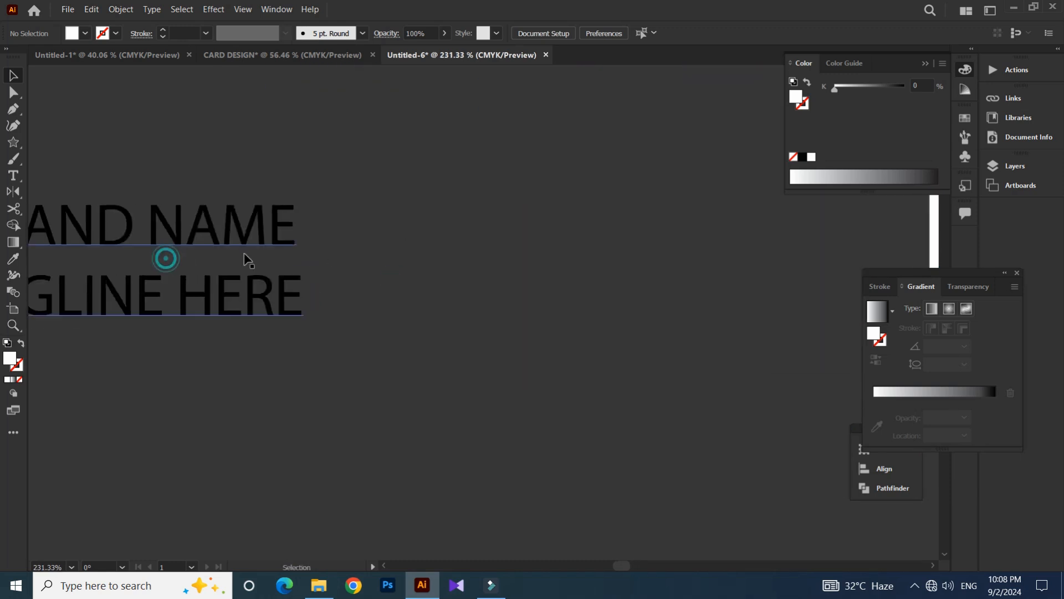
pyautogui.moveTo(109, 239); pyautogui.dragTo(493, 266)
# - Scale down the BRAND NAME / TAGLINE HERE text and place it across the card's lower-left edge
pyautogui.press('s')
pyautogui.moveTo(680, 144); pyautogui.dragTo(506, 180)
pyautogui.moveTo(487, 185); pyautogui.dragTo(375, 183)
pyautogui.press('f')
pyautogui.moveTo(453, 192); pyautogui.dragTo(326, 204)
pyautogui.press('a')
pyautogui.moveTo(188, 253); pyautogui.dragTo(621, 250)
pyautogui.moveTo(482, 209); pyautogui.dragTo(288, 204)
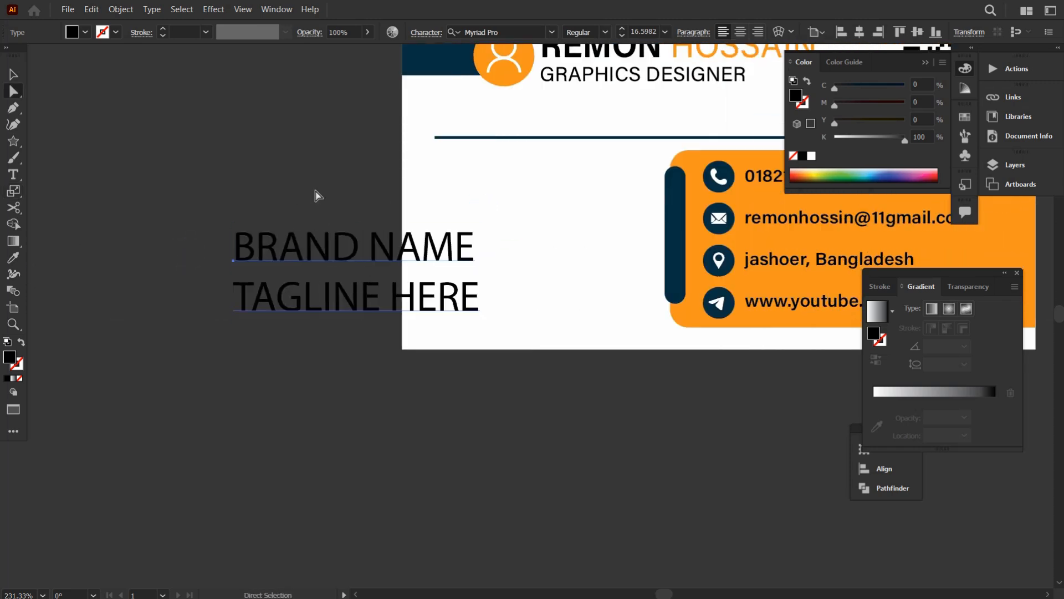
pyautogui.press('f')
pyautogui.press('f')
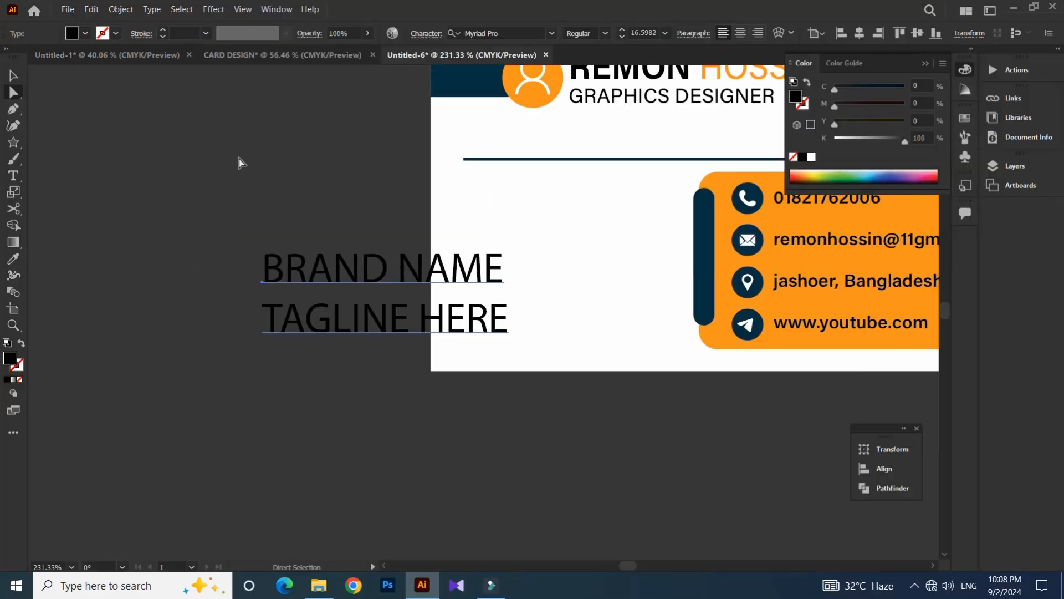
# - Draw a small black rectangle below the card and round its corners by about 0.11 in
pyautogui.moveTo(266, 126); pyautogui.dragTo(185, 176)
pyautogui.moveTo(158, 415); pyautogui.dragTo(147, 222)
pyautogui.click(102, 176)
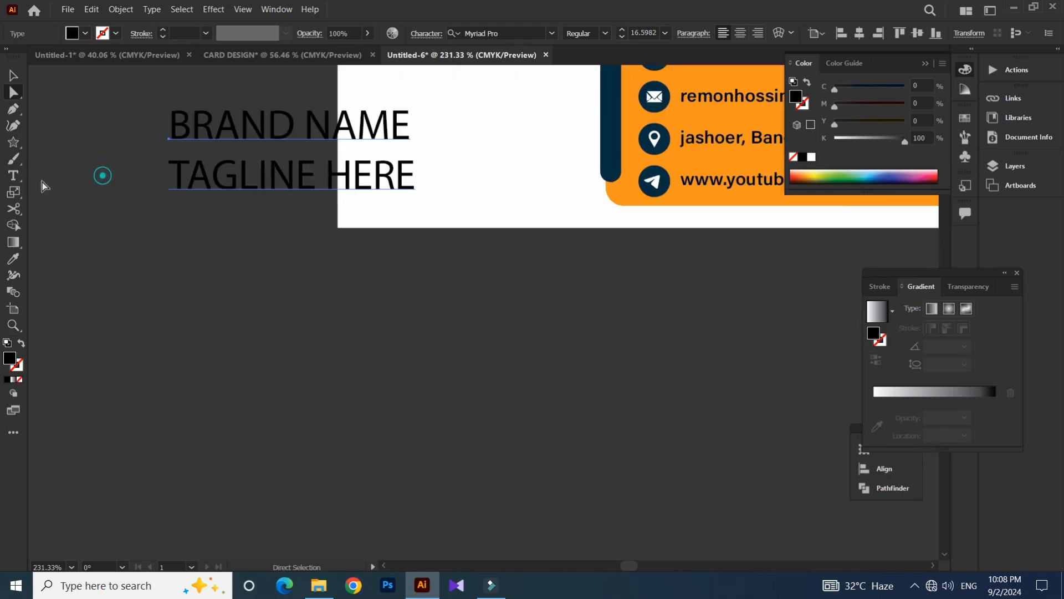
pyautogui.click(15, 145)
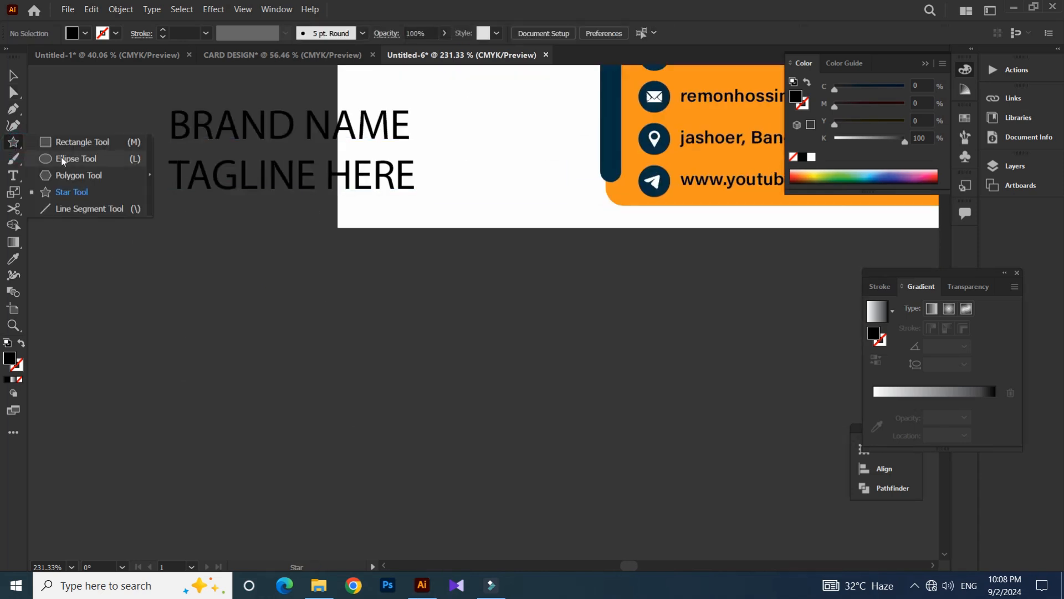
pyautogui.click(68, 142)
pyautogui.moveTo(352, 394); pyautogui.dragTo(321, 383)
pyautogui.press('a')
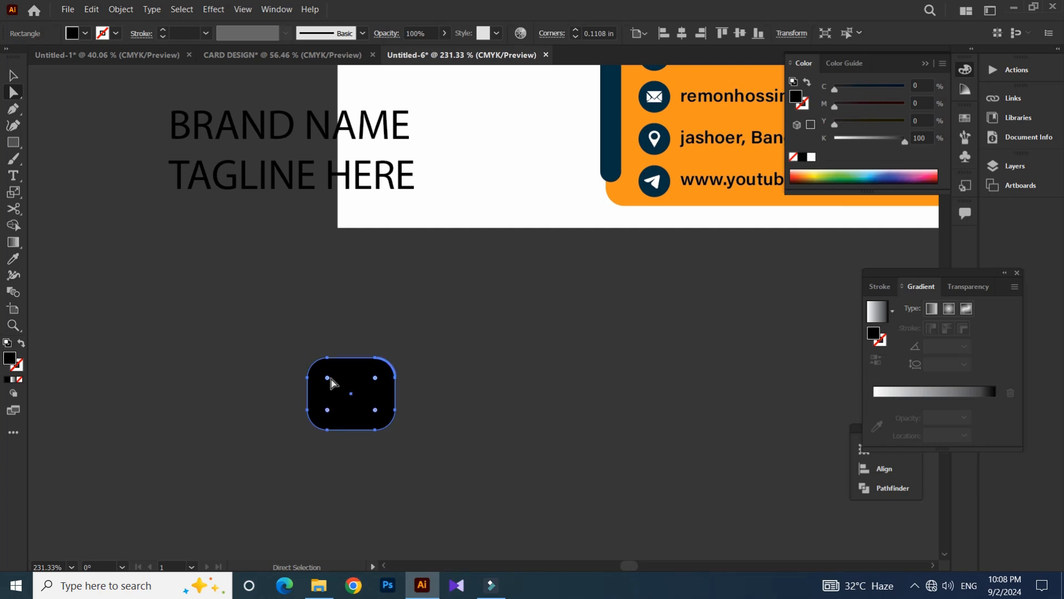
# - Remove the rounded rectangle's fill and give it an orange stroke
pyautogui.press('d')
pyautogui.press('/')
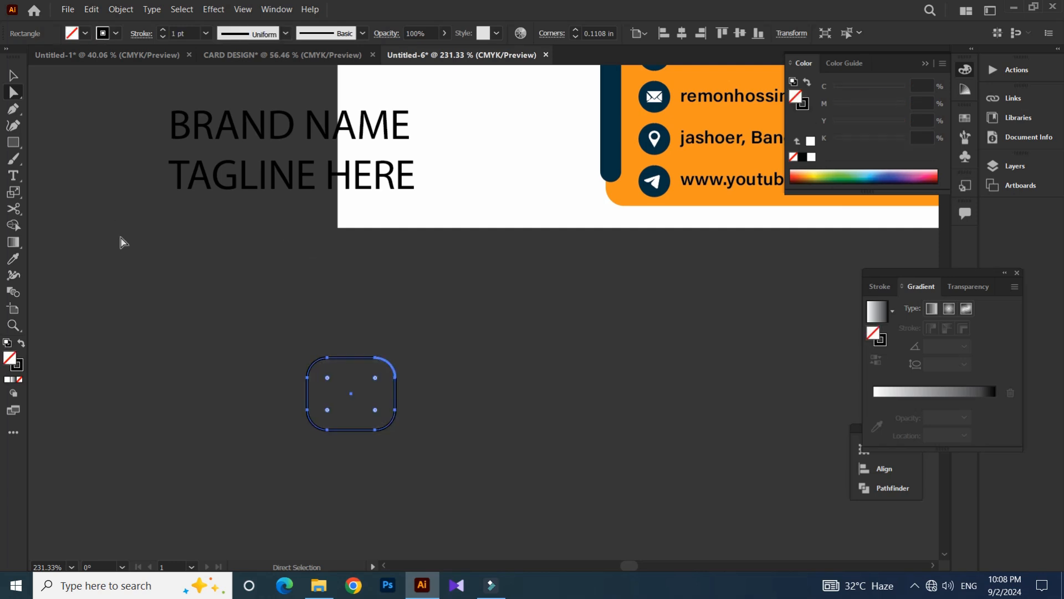
pyautogui.click(103, 35)
pyautogui.click(136, 61)
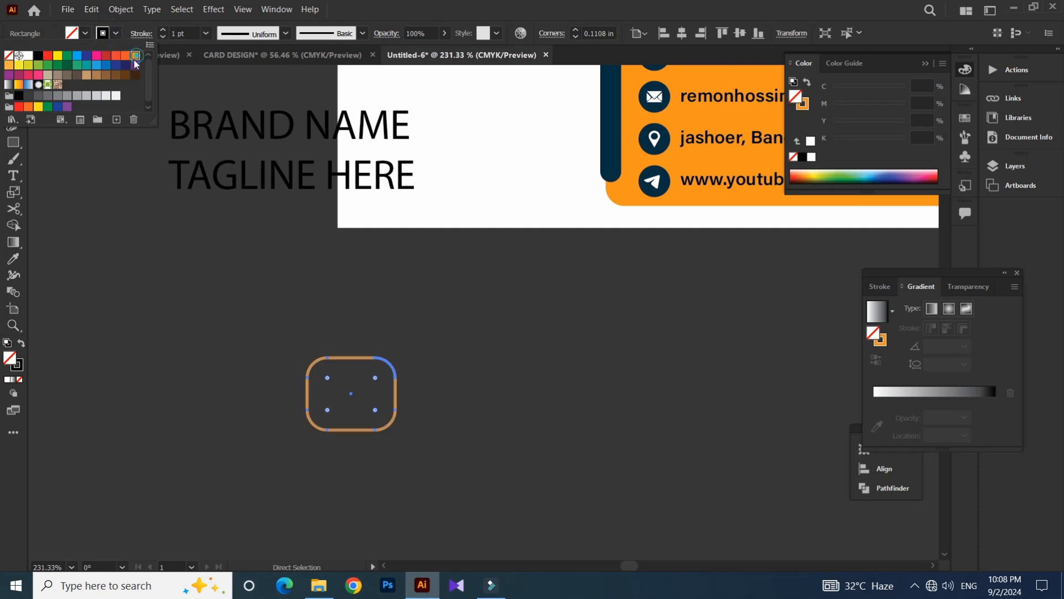
pyautogui.press('Escape')
pyautogui.click(244, 318)
# - Set the rounded rectangle's stroke weight to 4 pt
pyautogui.moveTo(340, 389); pyautogui.dragTo(340, 390)
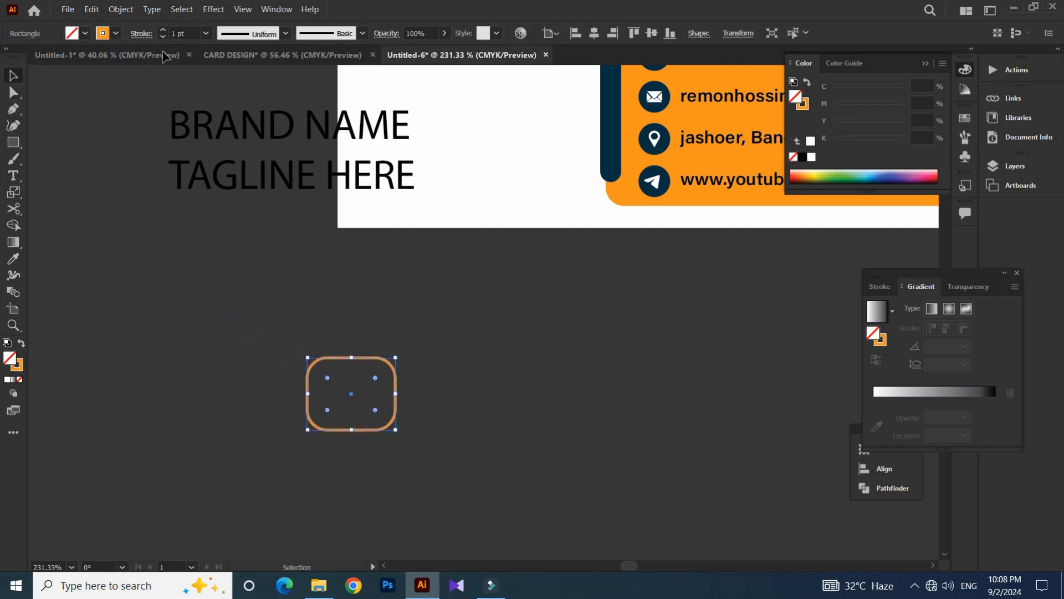
pyautogui.click(162, 31)
pyautogui.click(162, 31)
pyautogui.click(162, 31)
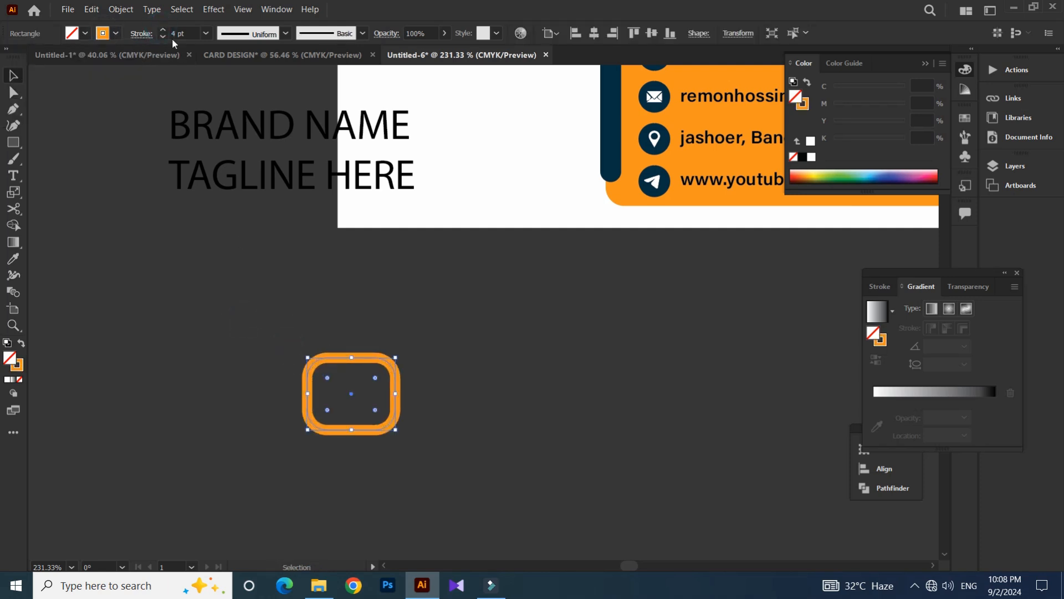
pyautogui.click(242, 311)
# - Rotate the orange rounded rectangle clockwise into a tilted diamond
pyautogui.moveTo(294, 333); pyautogui.dragTo(386, 379)
pyautogui.moveTo(417, 335); pyautogui.dragTo(450, 351)
pyautogui.press('s')
pyautogui.press('v')
pyautogui.click(446, 333)
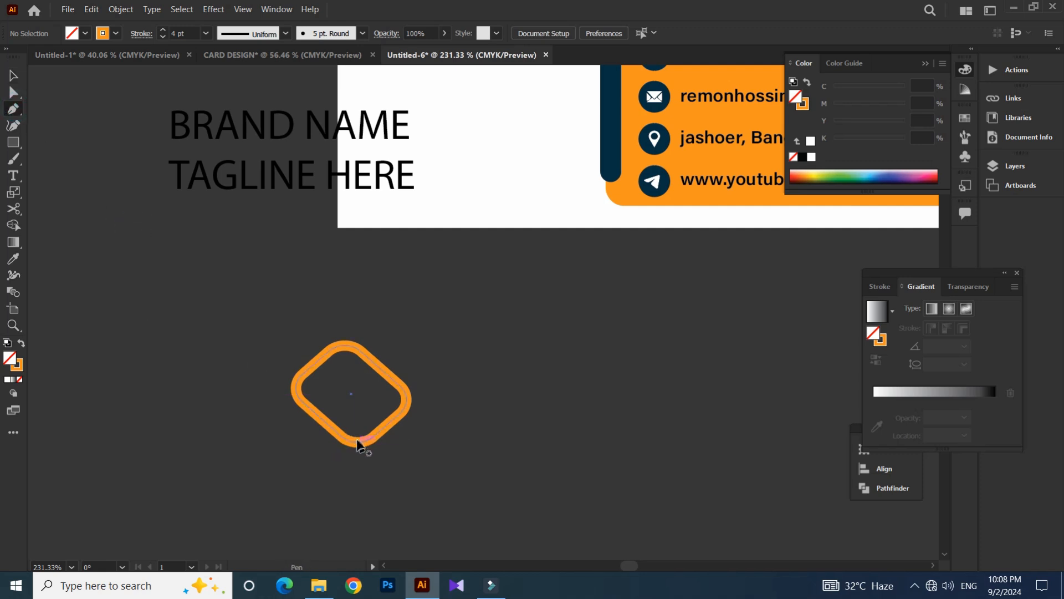
# - Draw a bent line with the Pen tool from the diamond's bottom corner through its middle to its upper-right side
pyautogui.moveTo(348, 403); pyautogui.dragTo(344, 398)
pyautogui.click(342, 395)
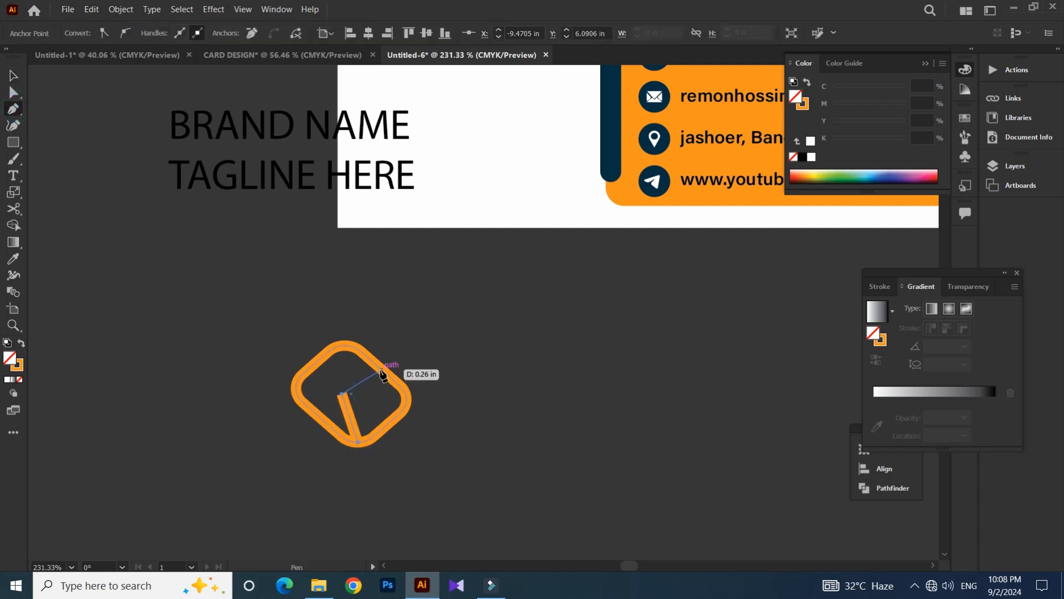
pyautogui.press('a')
pyautogui.click(426, 348)
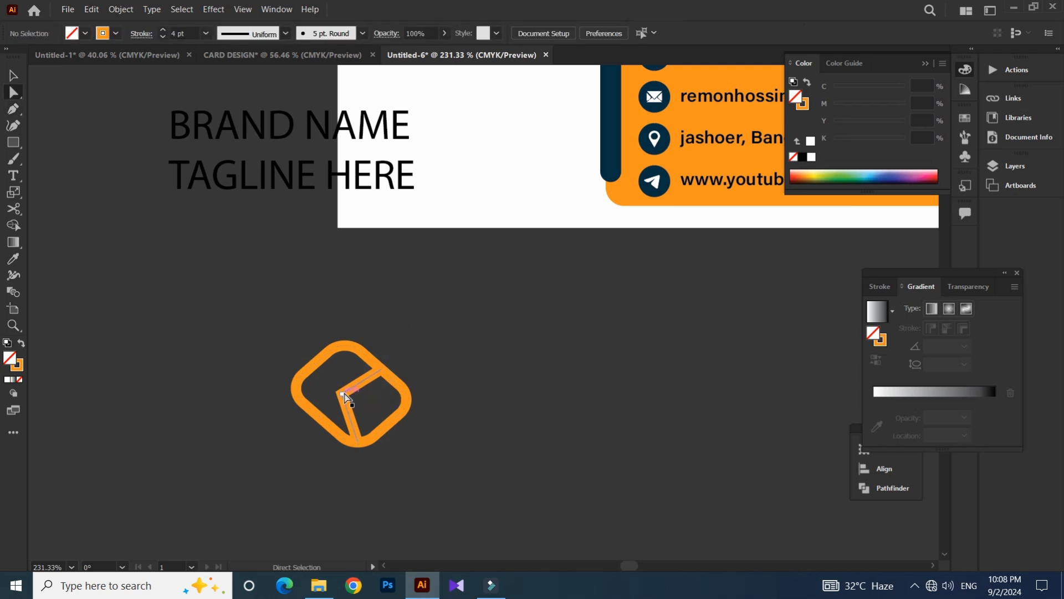
# - Round the bend of the inner line with a corner radius of about 0.1 in
pyautogui.click(343, 395)
pyautogui.click(342, 394)
pyautogui.moveTo(353, 398); pyautogui.dragTo(362, 406)
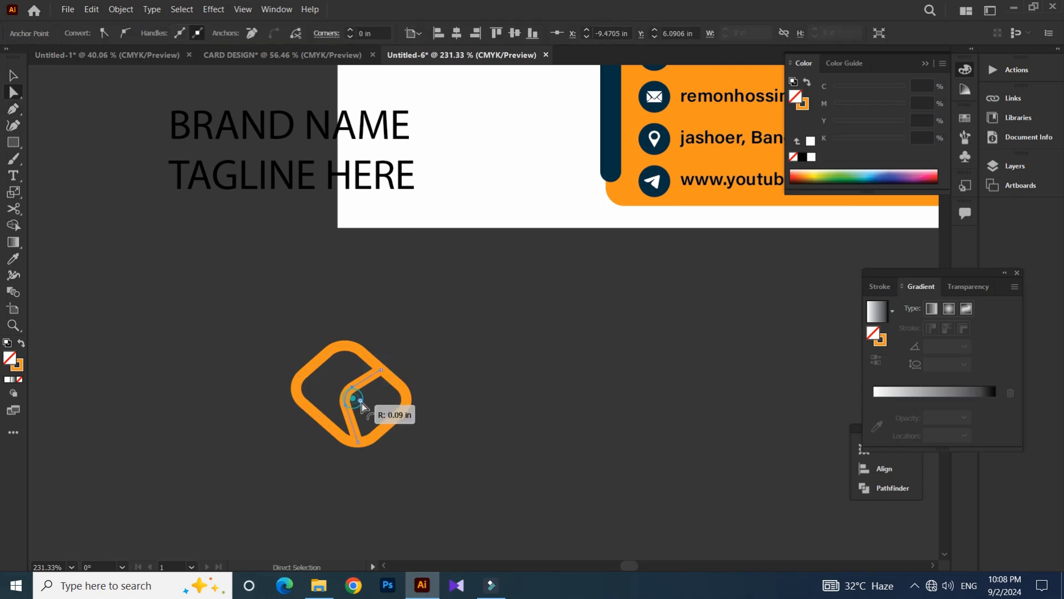
# - Try to shift the bent inner line toward the diamond's left side
pyautogui.press('v')
pyautogui.click(345, 393)
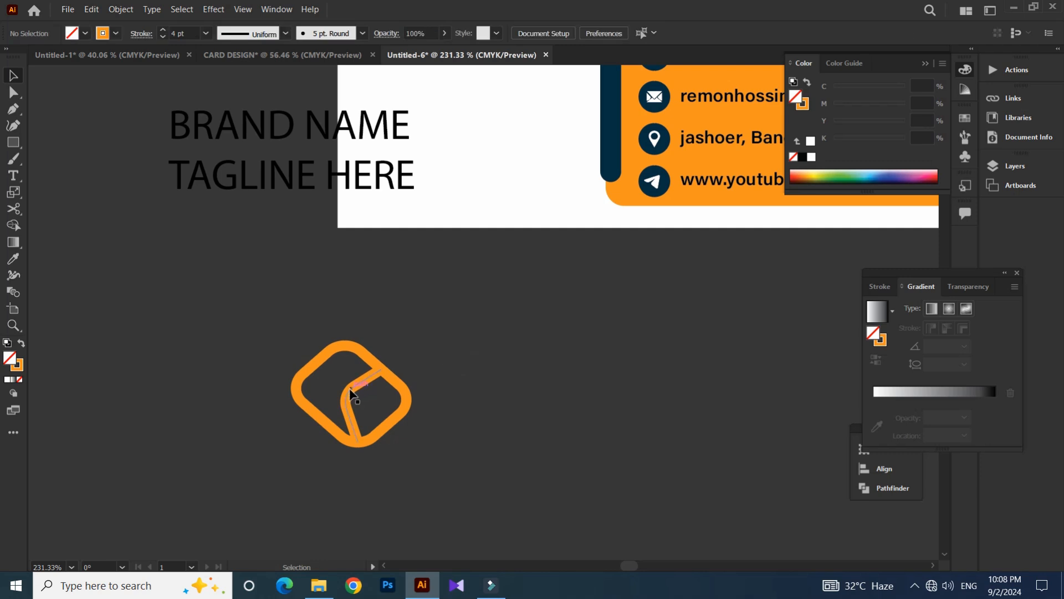
pyautogui.moveTo(345, 407); pyautogui.dragTo(333, 400)
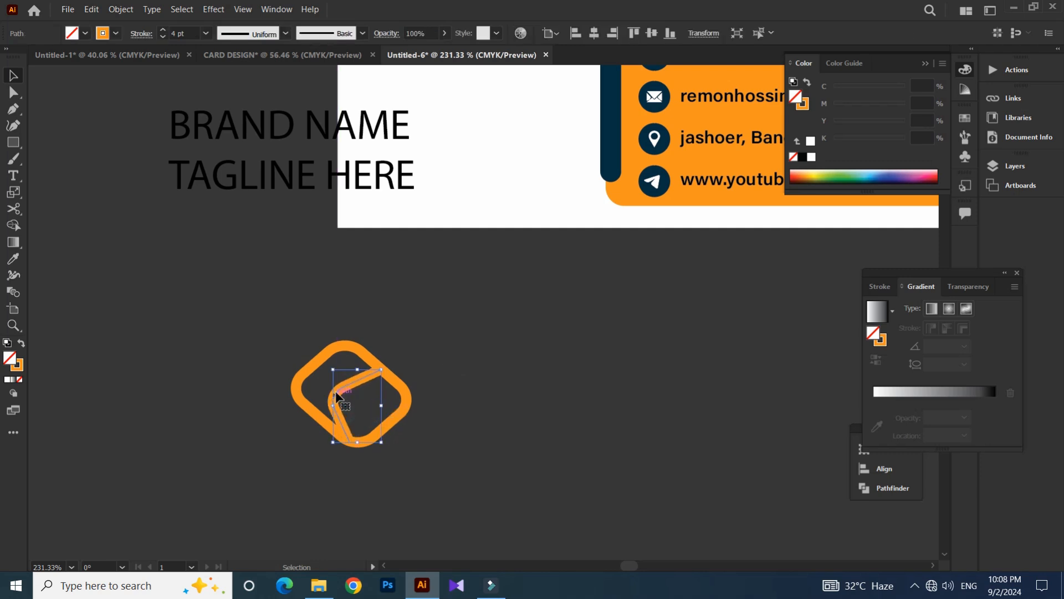
pyautogui.click(496, 359)
pyautogui.press('a')
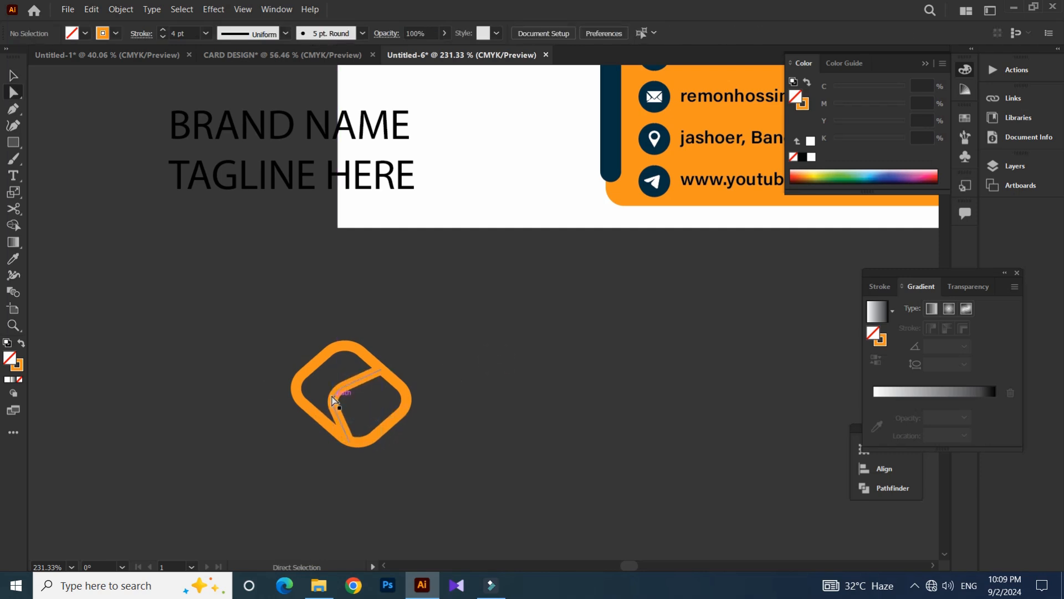
pyautogui.click(334, 401)
pyautogui.hotkey('ctrl', 'z')
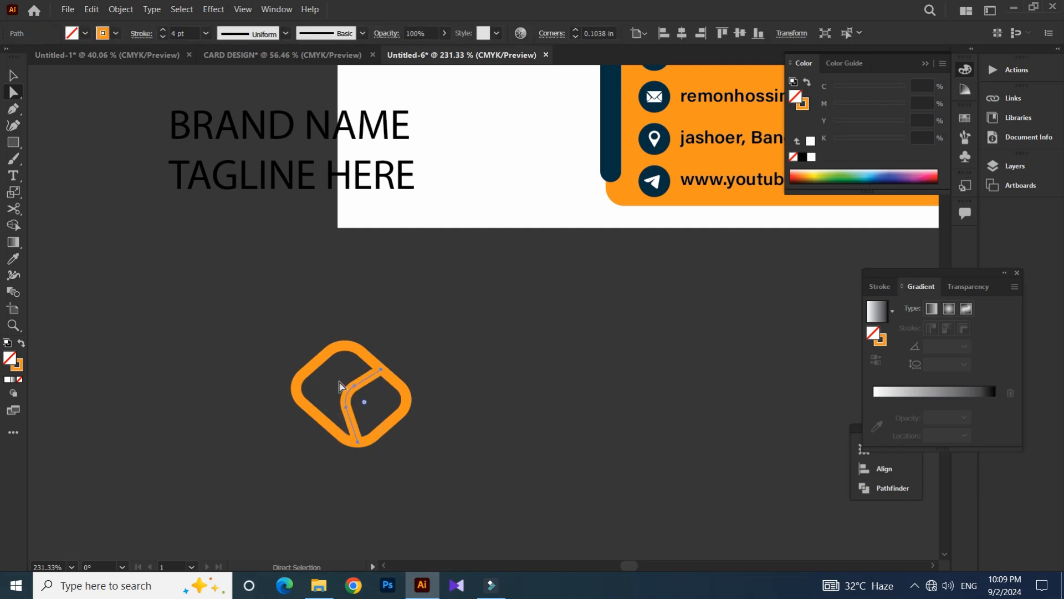
# - Rotate the diamond together with its bent inner line counterclockwise
pyautogui.click(278, 399)
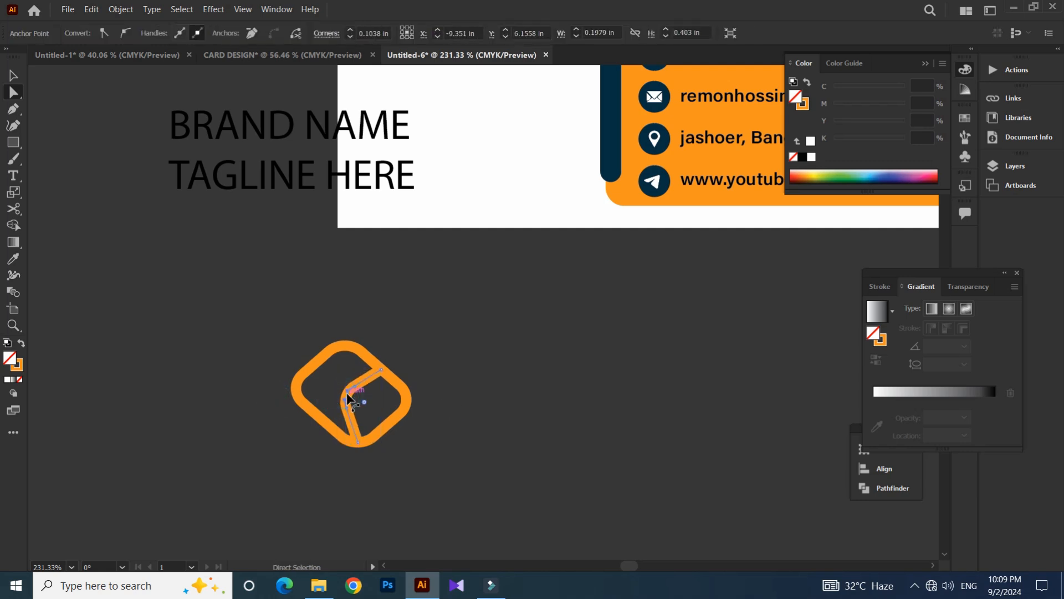
pyautogui.scroll(2, 289, 366)
pyautogui.moveTo(392, 471); pyautogui.dragTo(397, 444)
pyautogui.press('r')
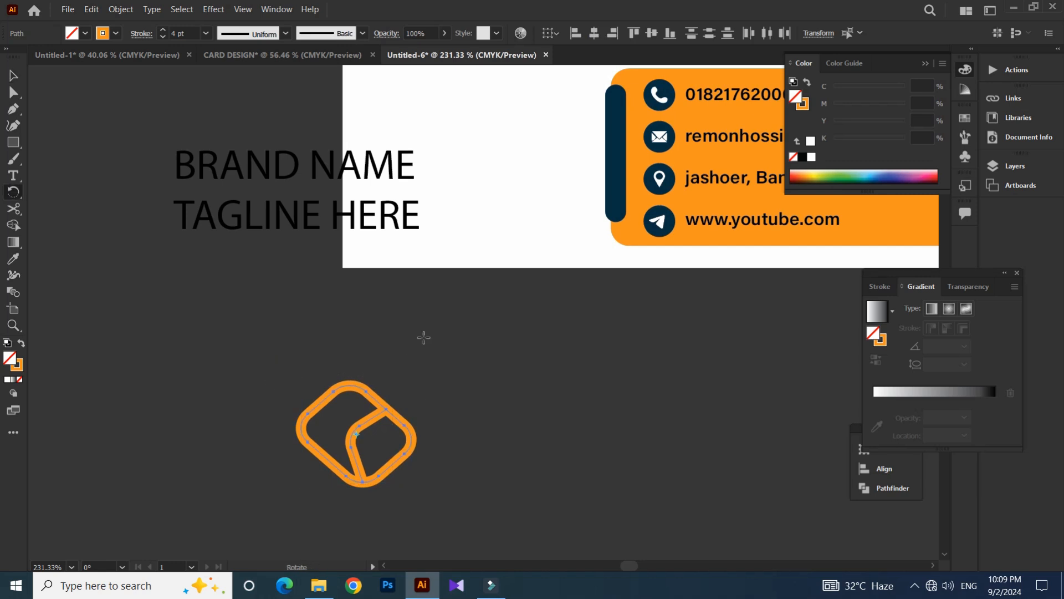
pyautogui.moveTo(423, 336); pyautogui.dragTo(391, 324)
pyautogui.press('a')
pyautogui.click(439, 368)
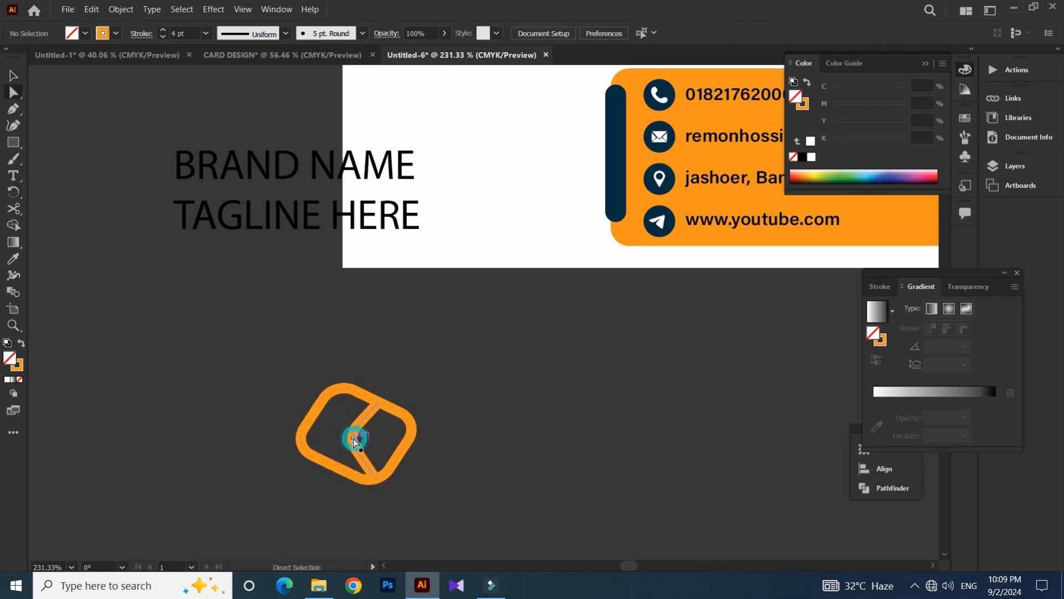
# - Nudge the bent inner line toward the diamond's left side and bring its ends back onto the outline
pyautogui.click(358, 442)
pyautogui.click(472, 411)
pyautogui.press('v')
pyautogui.click(350, 443)
pyautogui.moveTo(349, 444)
pyautogui.mouseDown()
pyautogui.moveTo(355, 452)
pyautogui.moveTo(346, 444)
pyautogui.mouseUp()
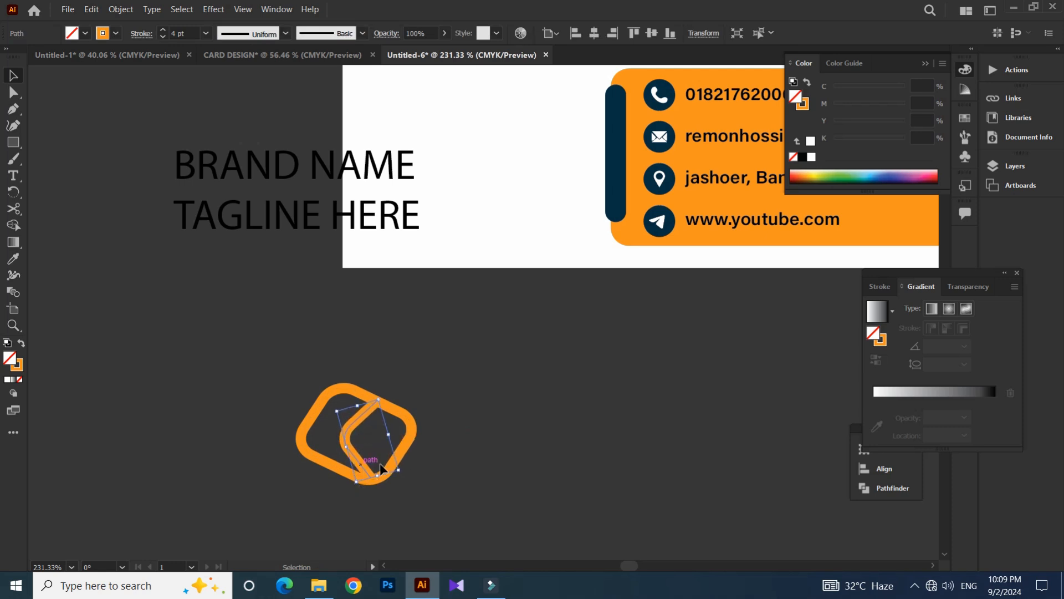
pyautogui.moveTo(377, 474); pyautogui.dragTo(379, 478)
pyautogui.click(470, 408)
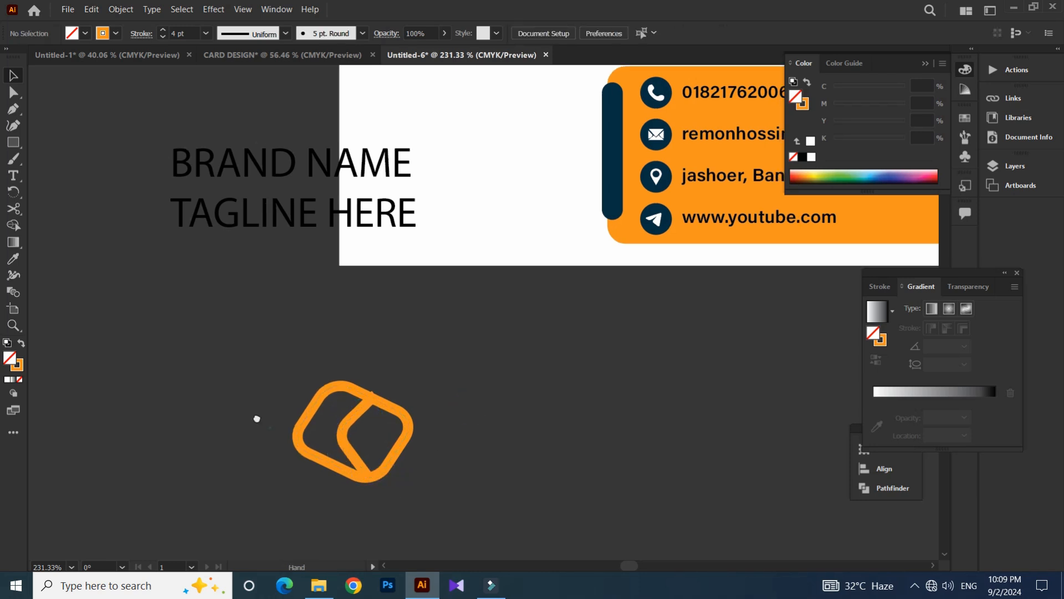
# - Delete the tilted diamond and its inner line
pyautogui.scroll(-1, 257, 418)
pyautogui.click(336, 424)
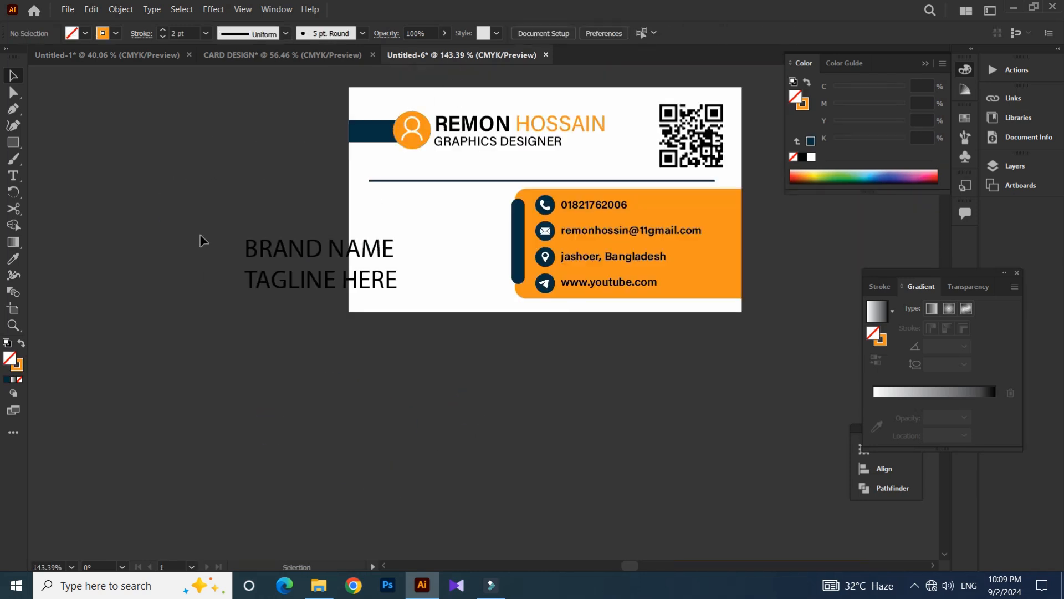
# - Draw an orange-stroked square below the brand text and rotate it 45 degrees into a diamond
pyautogui.press('m')
pyautogui.moveTo(249, 335); pyautogui.dragTo(320, 404)
pyautogui.press('e')
pyautogui.moveTo(333, 322); pyautogui.dragTo(357, 375)
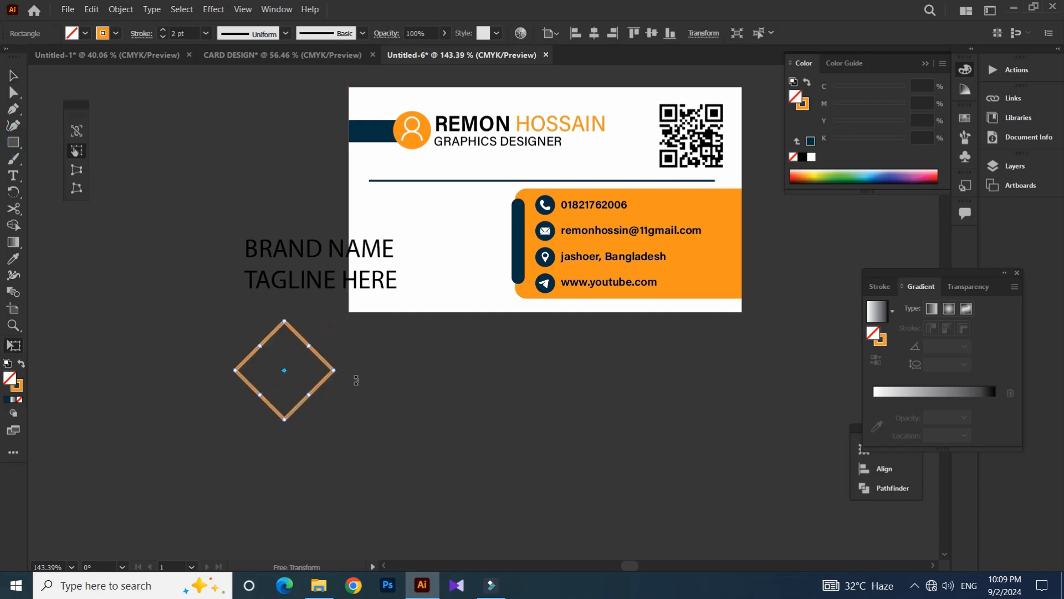
# - Set the new diamond's stroke weight to 8 pt
pyautogui.press('v')
pyautogui.write('8')
pyautogui.press('Return')
pyautogui.click(163, 290)
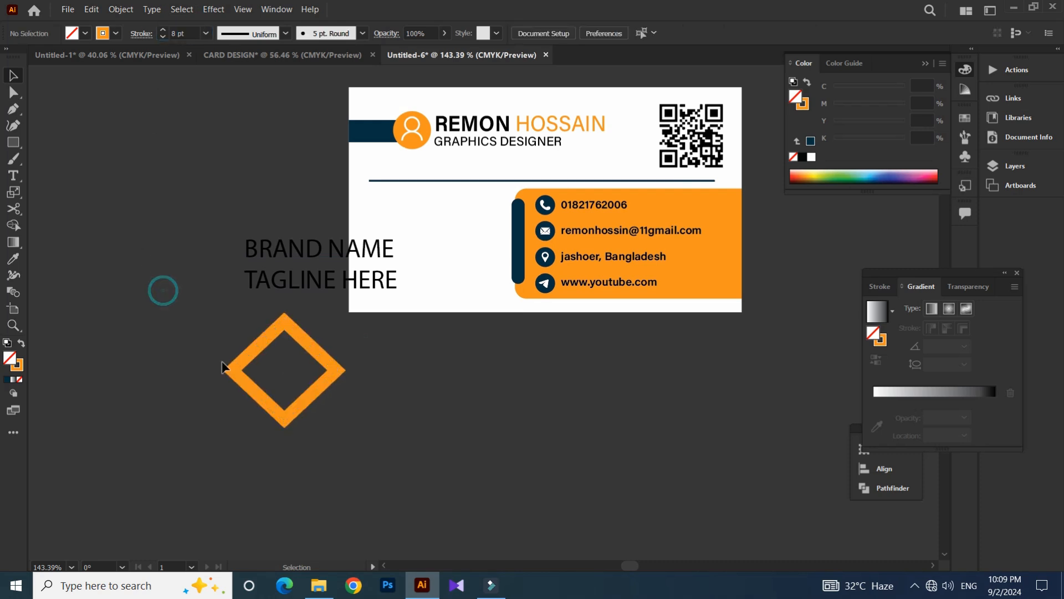
# - Round all four corners of the new diamond
pyautogui.click(276, 356)
pyautogui.press('a')
pyautogui.moveTo(214, 344); pyautogui.dragTo(237, 377)
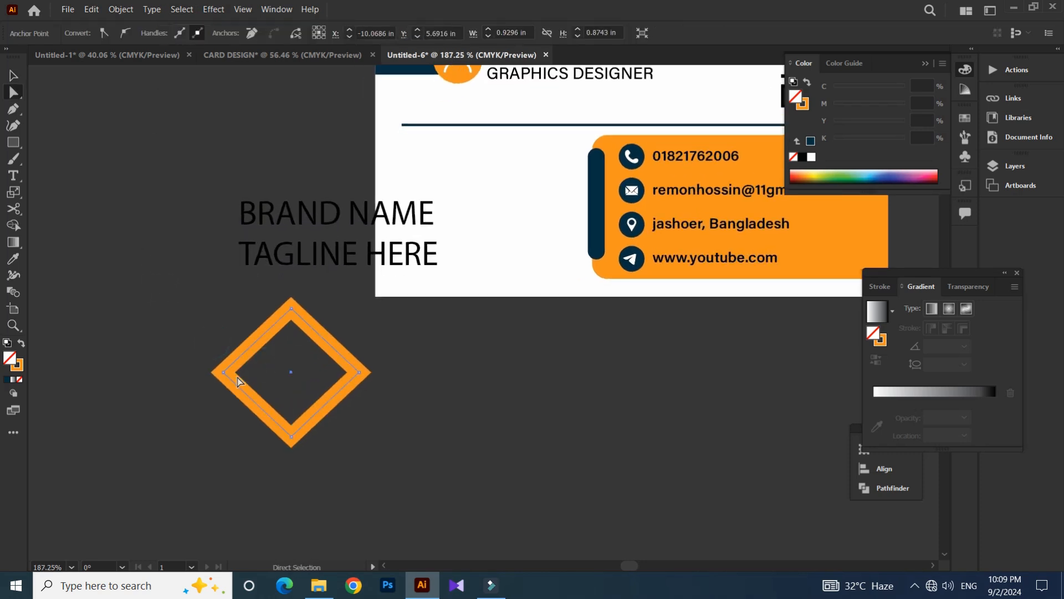
pyautogui.press('v')
pyautogui.click(138, 380)
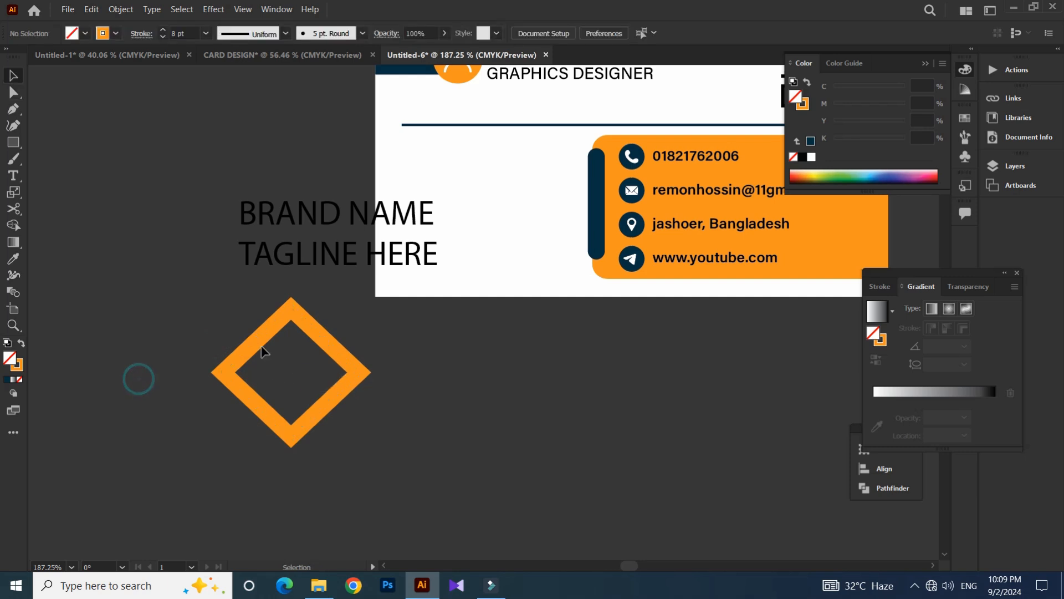
pyautogui.moveTo(227, 324); pyautogui.dragTo(245, 372)
pyautogui.press('a')
pyautogui.click(137, 361)
# - Draw a bent line with the Pen tool from the diamond's lower-right side through its center to its upper-right side
pyautogui.press('p')
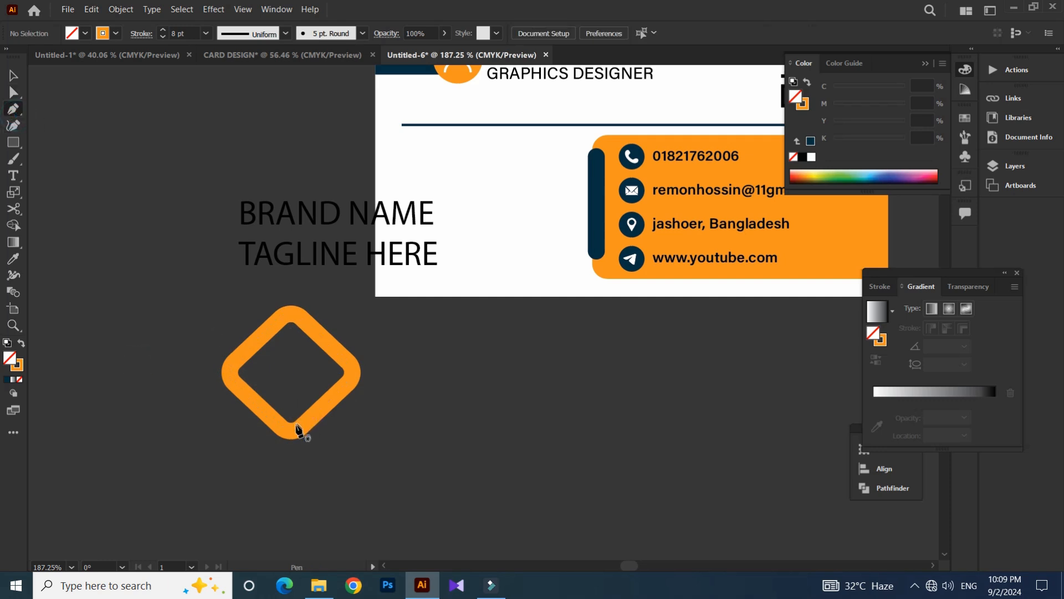
pyautogui.click(286, 372)
pyautogui.click(321, 341)
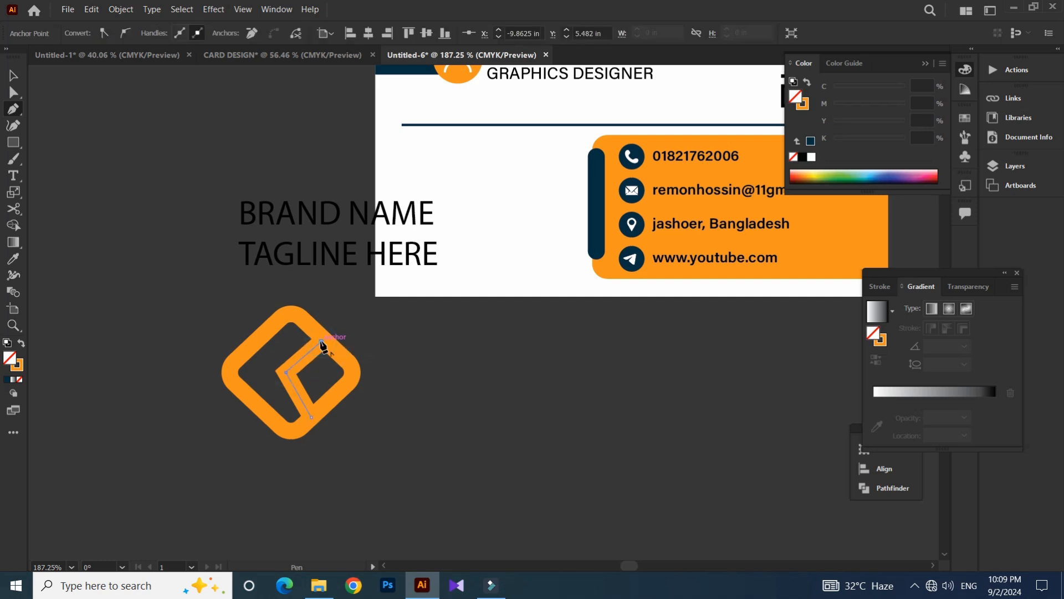
pyautogui.keyDown('ctrl'); pyautogui.click(402, 331); pyautogui.keyUp('ctrl')
# - Round the bend of the inner line and set its stroke weight to 4 pt
pyautogui.click(287, 373)
pyautogui.moveTo(298, 374); pyautogui.dragTo(309, 375)
pyautogui.press('v')
pyautogui.click(135, 208)
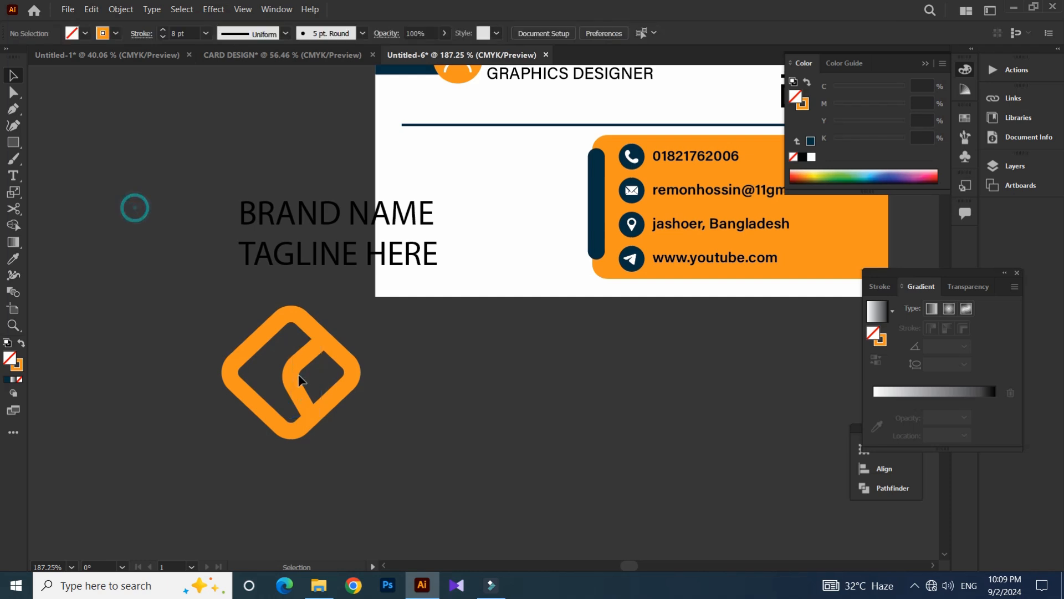
pyautogui.click(294, 374)
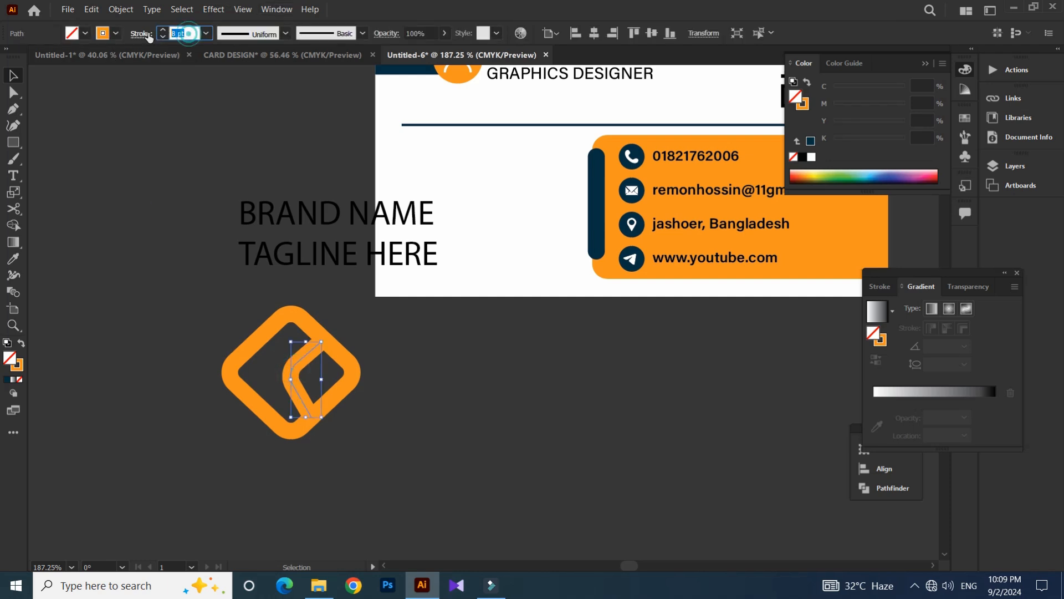
pyautogui.click(102, 302)
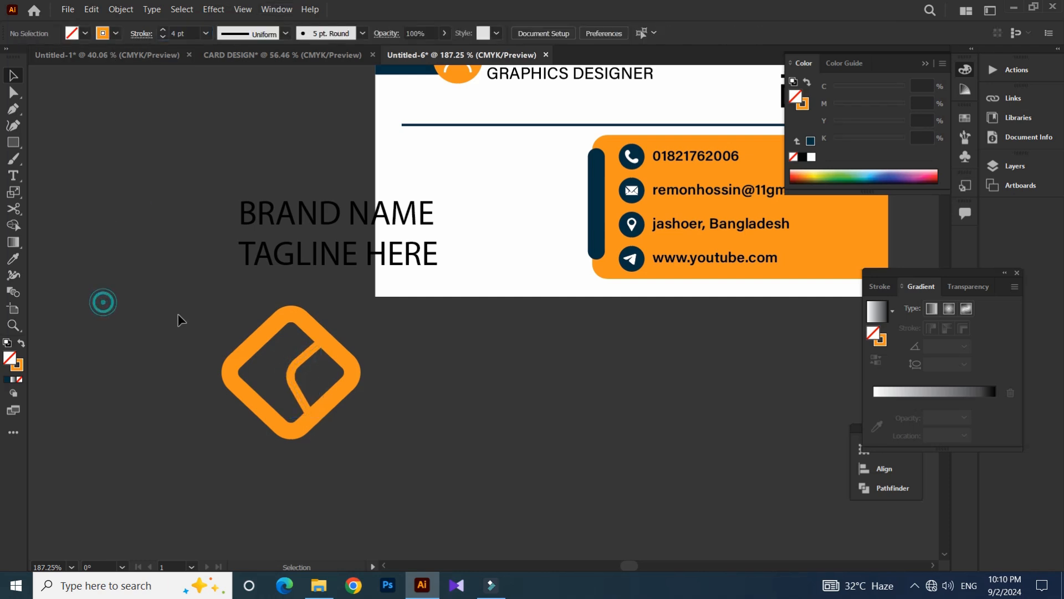
# - Group the diamond and its inner line into one logo mark
pyautogui.keyDown('ctrl'); pyautogui.keyDown('alt'); pyautogui.click(200, 311); pyautogui.keyUp('alt'); pyautogui.keyUp('ctrl')
pyautogui.moveTo(420, 411); pyautogui.dragTo(420, 410)
pyautogui.rightClick(267, 352)
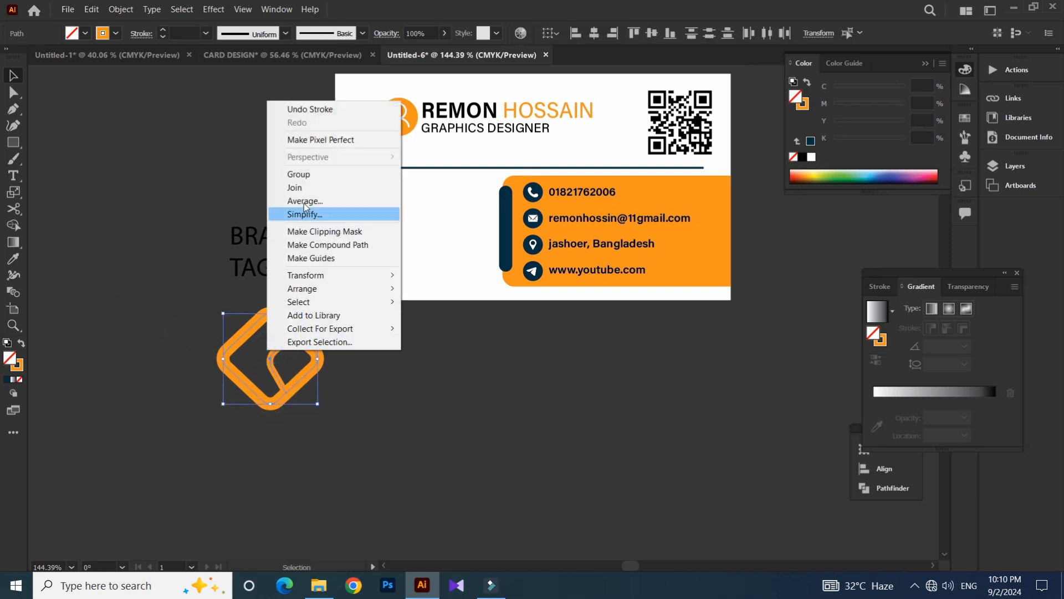
pyautogui.click(293, 179)
pyautogui.press('a')
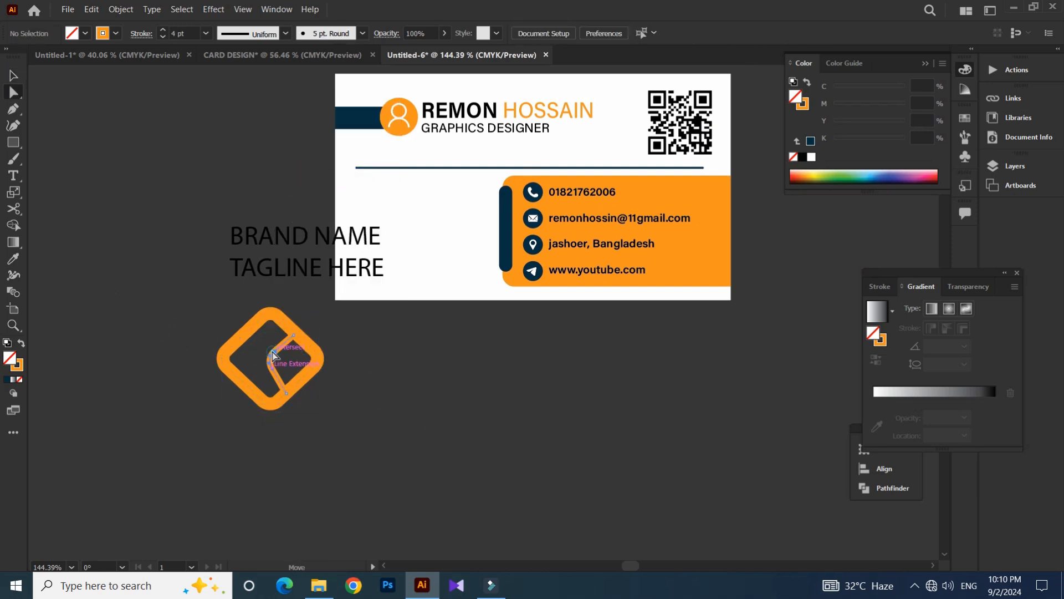
pyautogui.click(138, 319)
pyautogui.press('v')
pyautogui.click(290, 368)
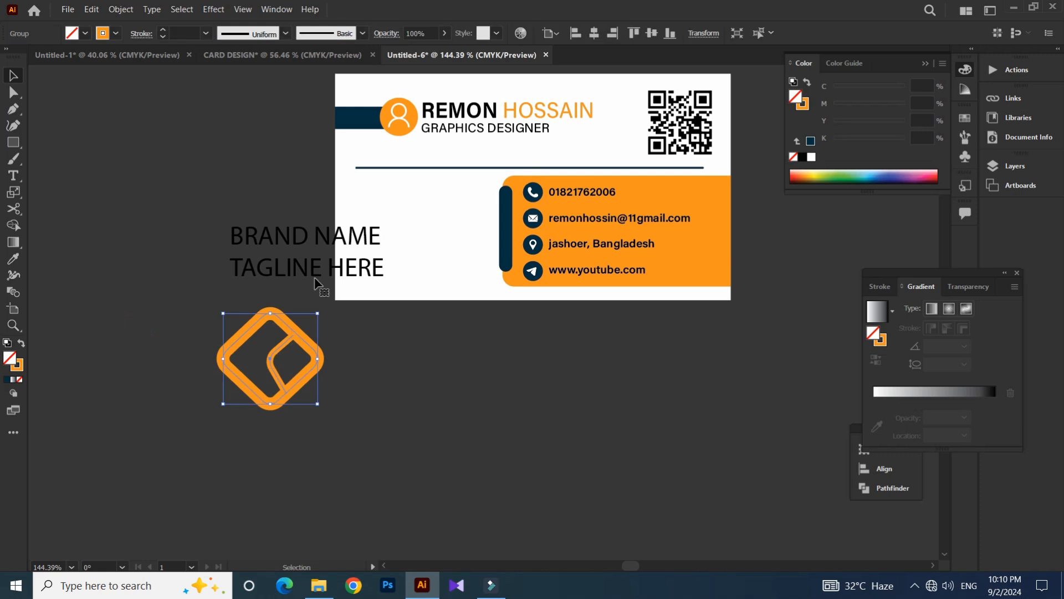
# - Move the brand name and tagline text below the logo mark and match its font style to the card's contact text
pyautogui.moveTo(312, 271); pyautogui.dragTo(269, 471)
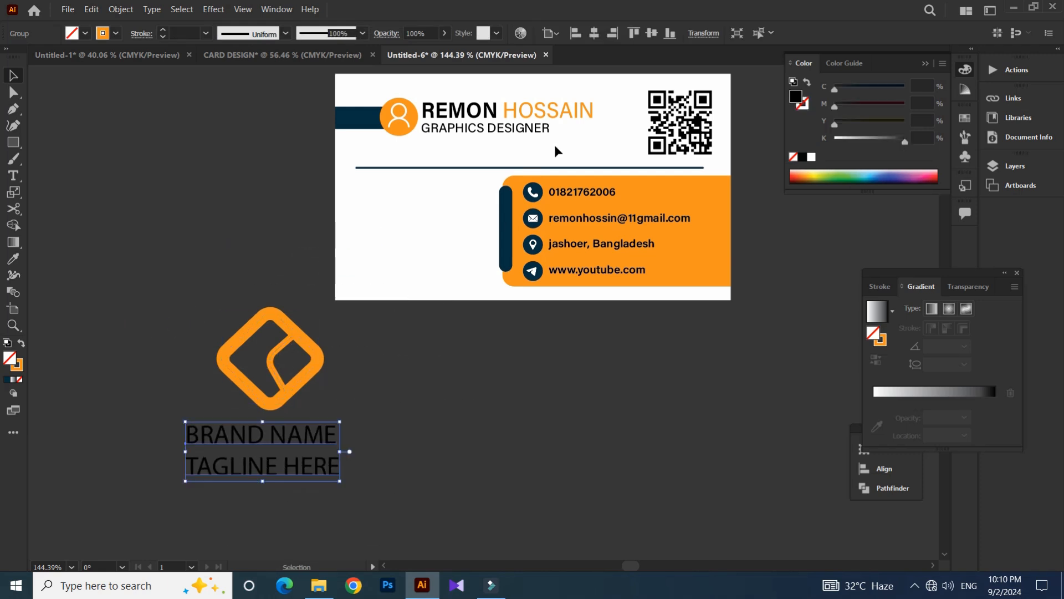
pyautogui.press('o')
pyautogui.click(588, 185)
pyautogui.moveTo(328, 407); pyautogui.dragTo(445, 345)
pyautogui.press('a')
# - Tighten the line spacing so TAGLINE HERE sits just beneath BRAND NAME
pyautogui.click(297, 495)
pyautogui.tripleClick(282, 488)
pyautogui.hotkey('alt', 'Up')
pyautogui.hotkey('alt', 'Up')
pyautogui.hotkey('alt', 'Up')
pyautogui.hotkey('alt', 'Up')
pyautogui.hotkey('alt', 'Up')
pyautogui.hotkey('alt', 'Up')
pyautogui.hotkey('alt', 'Up')
pyautogui.hotkey('alt', 'Up')
pyautogui.hotkey('alt', 'Up')
pyautogui.hotkey('alt', 'Up')
pyautogui.hotkey('alt', 'Up')
pyautogui.hotkey('alt', 'Up')
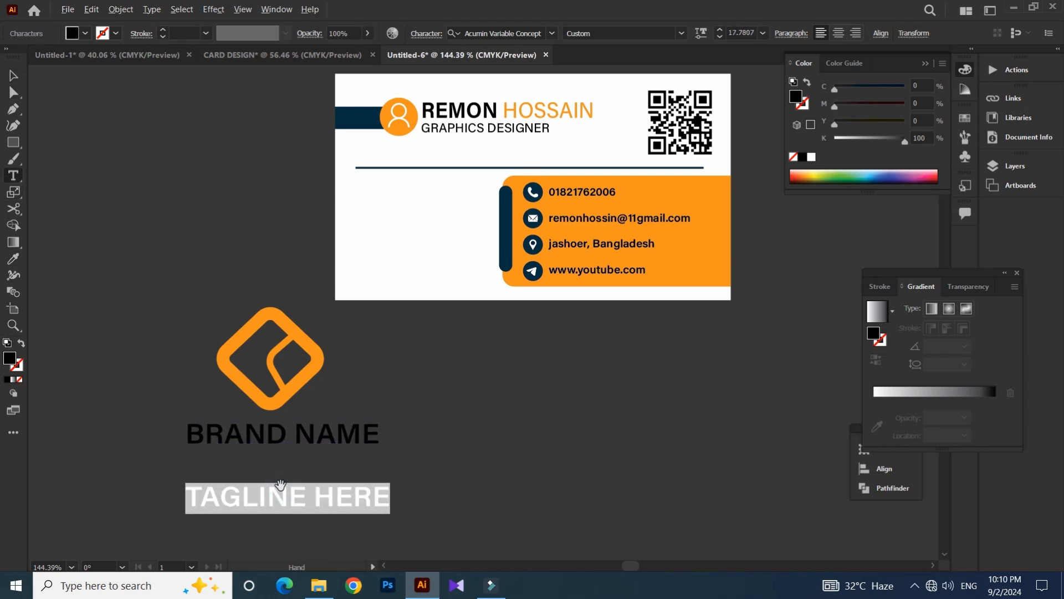
pyautogui.hotkey('alt', 'Down')
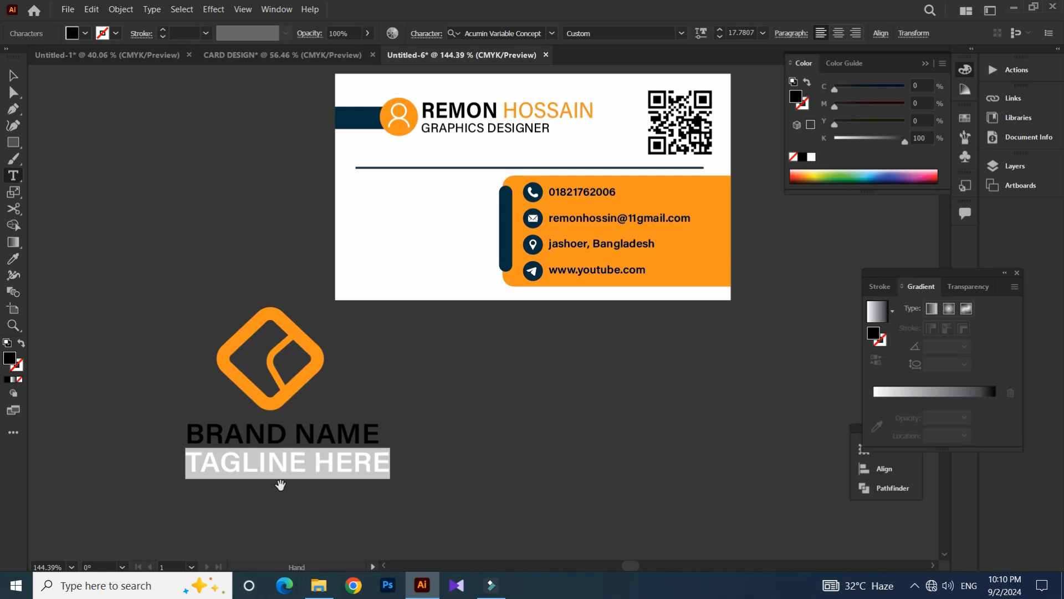
# - Lighten the font weight of TAGLINE HERE and reduce its size to about 13.78 pt
pyautogui.click(701, 34)
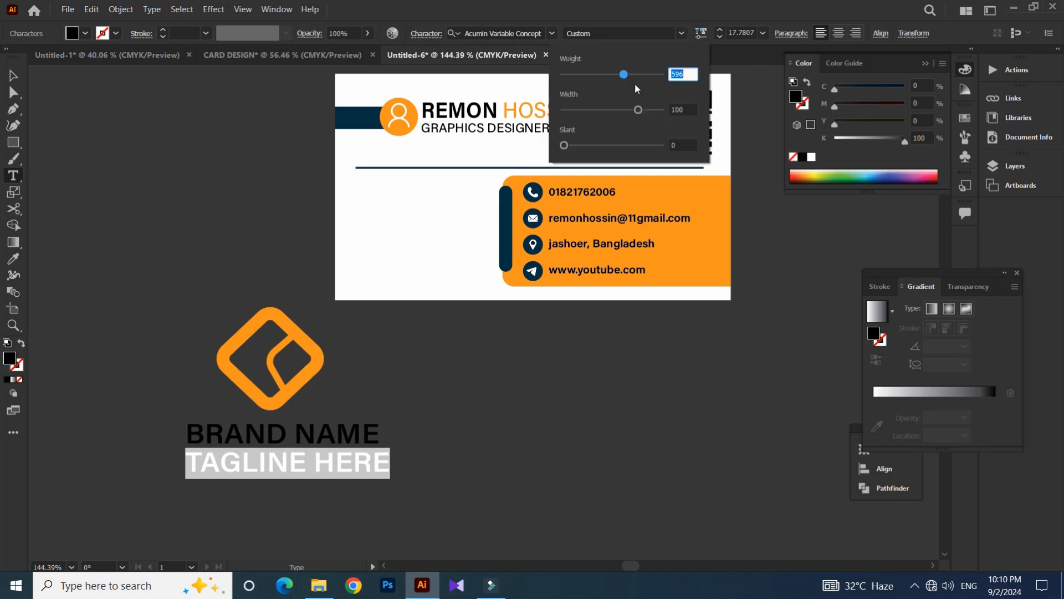
pyautogui.moveTo(624, 77); pyautogui.dragTo(587, 80)
pyautogui.press('Escape')
pyautogui.tripleClick(264, 468)
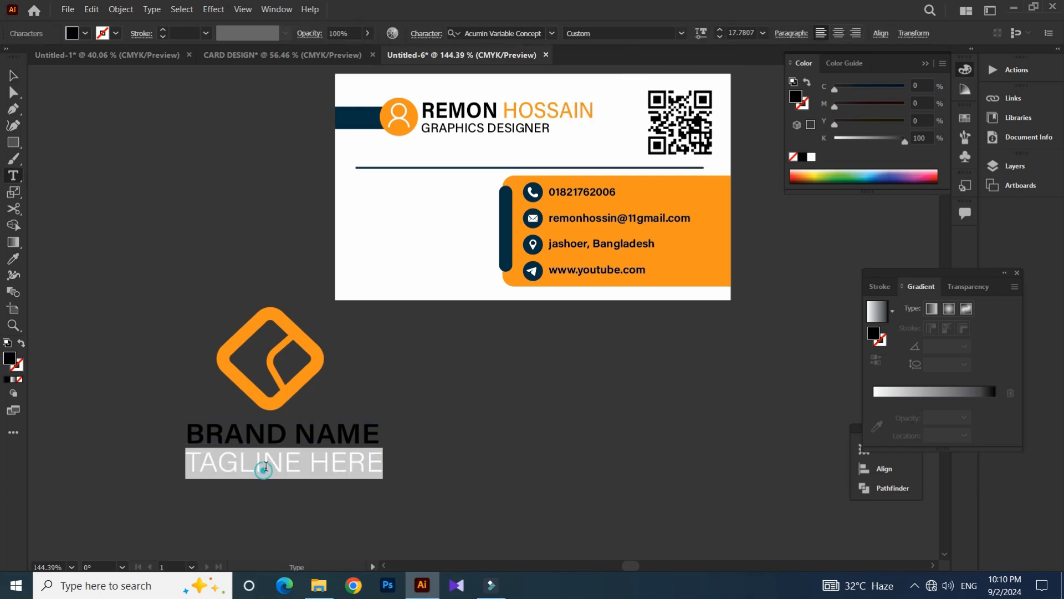
pyautogui.hotkey('ctrl', 'shift', ',')
pyautogui.hotkey('ctrl', 'shift', ',')
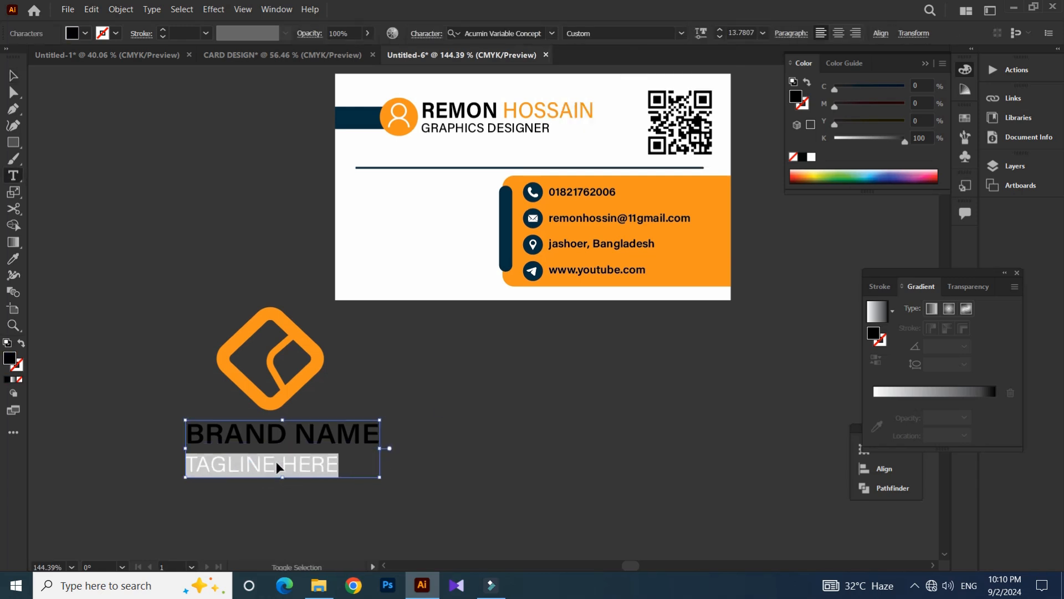
# - Center-align the two text lines and lighten the font weight of the word NAME
pyautogui.click(13, 73)
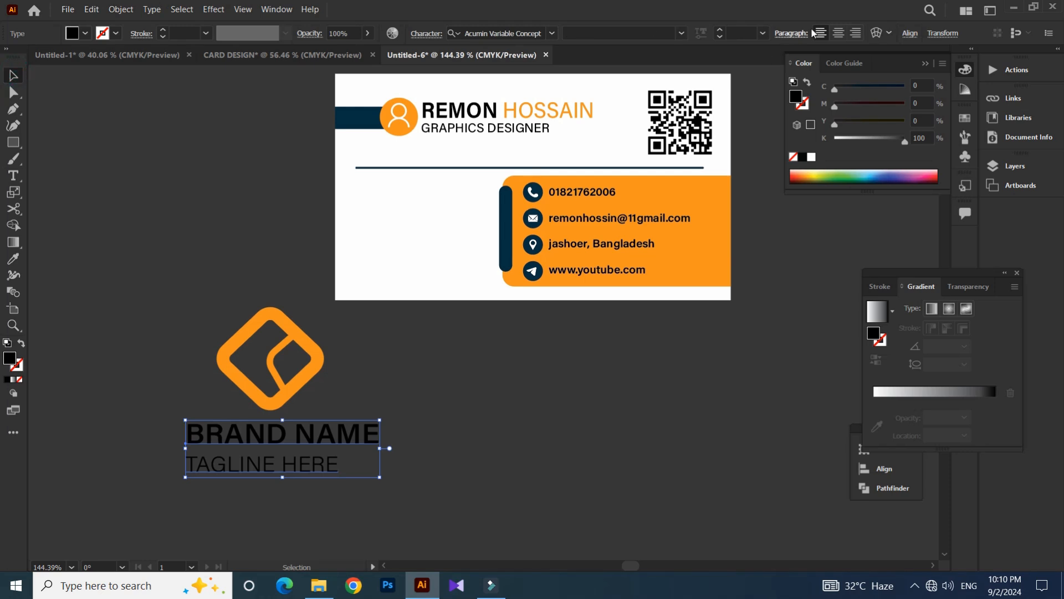
pyautogui.click(839, 33)
pyautogui.doubleClick(242, 435)
pyautogui.doubleClick(244, 428)
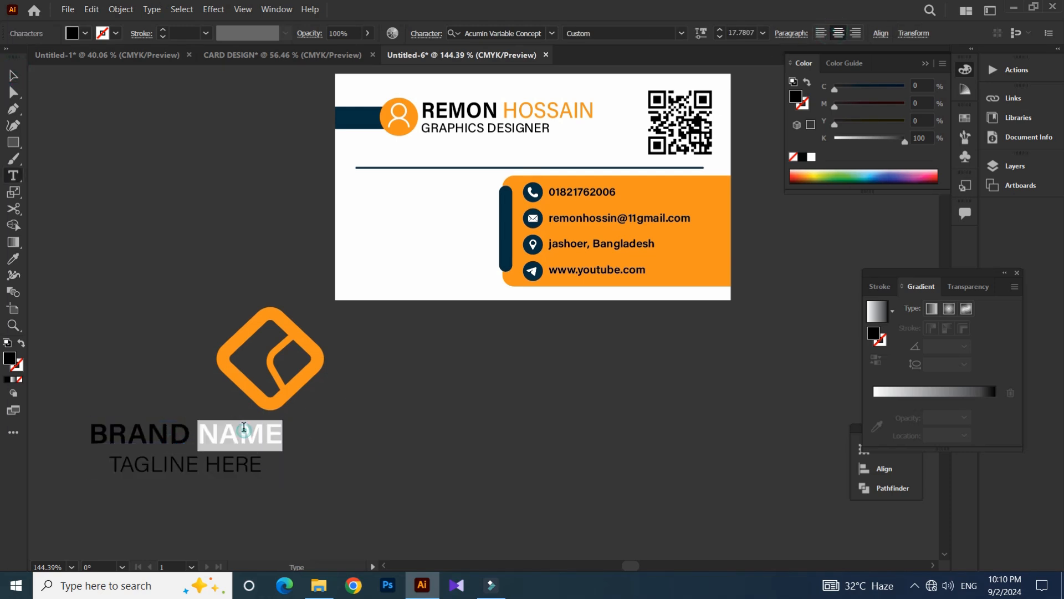
pyautogui.click(701, 33)
pyautogui.moveTo(607, 76); pyautogui.dragTo(594, 78)
pyautogui.click(15, 72)
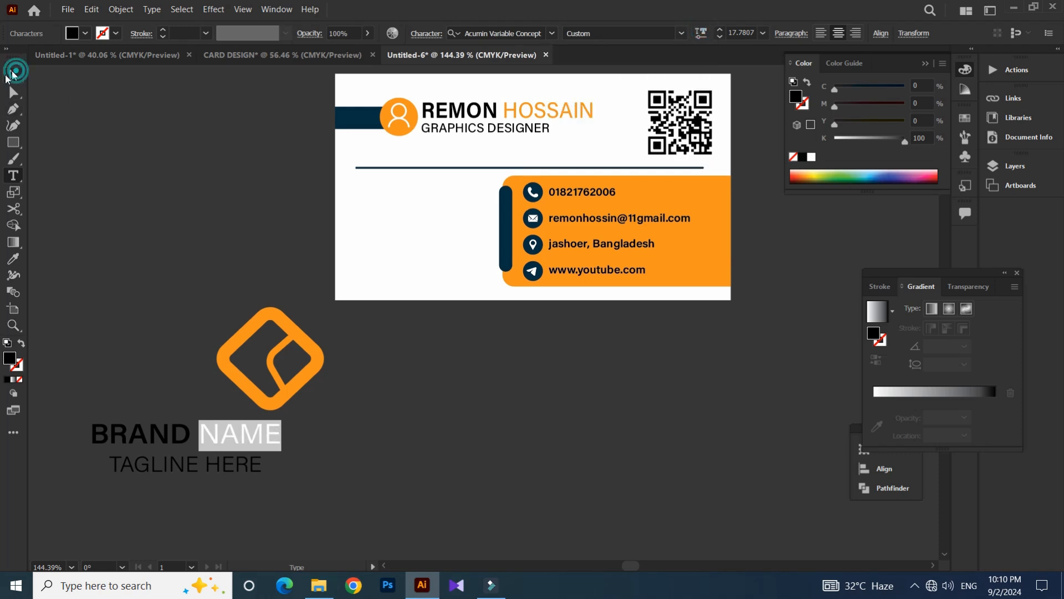
pyautogui.click(12, 75)
# - Fill the word BRAND with the orange swatch (C 0, M 50, Y 100, K 0)
pyautogui.click(155, 199)
pyautogui.moveTo(151, 313); pyautogui.dragTo(214, 305)
pyautogui.doubleClick(189, 430)
pyautogui.doubleClick(197, 428)
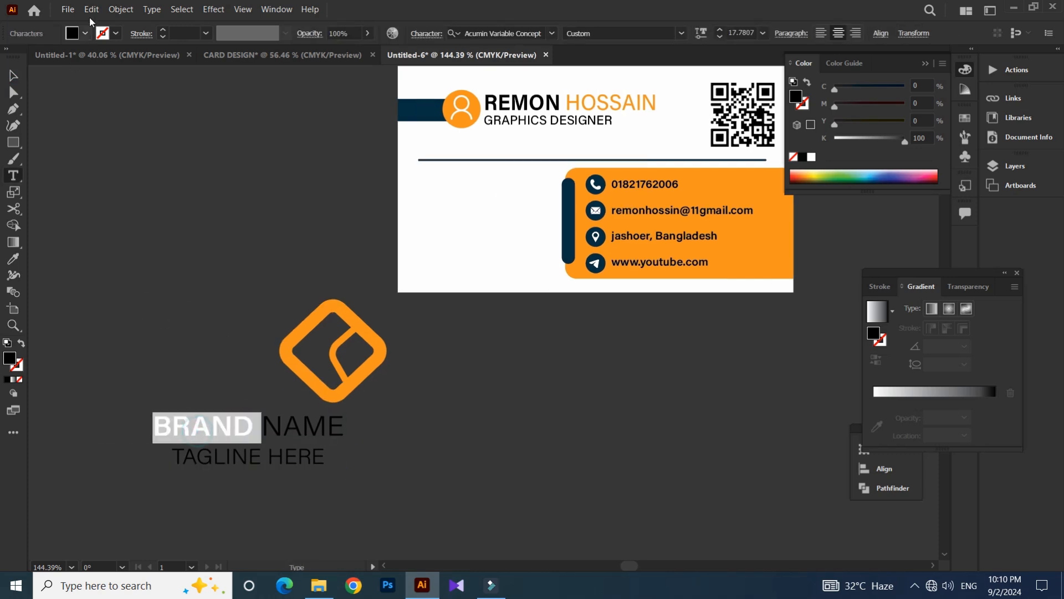
pyautogui.click(85, 34)
pyautogui.click(135, 57)
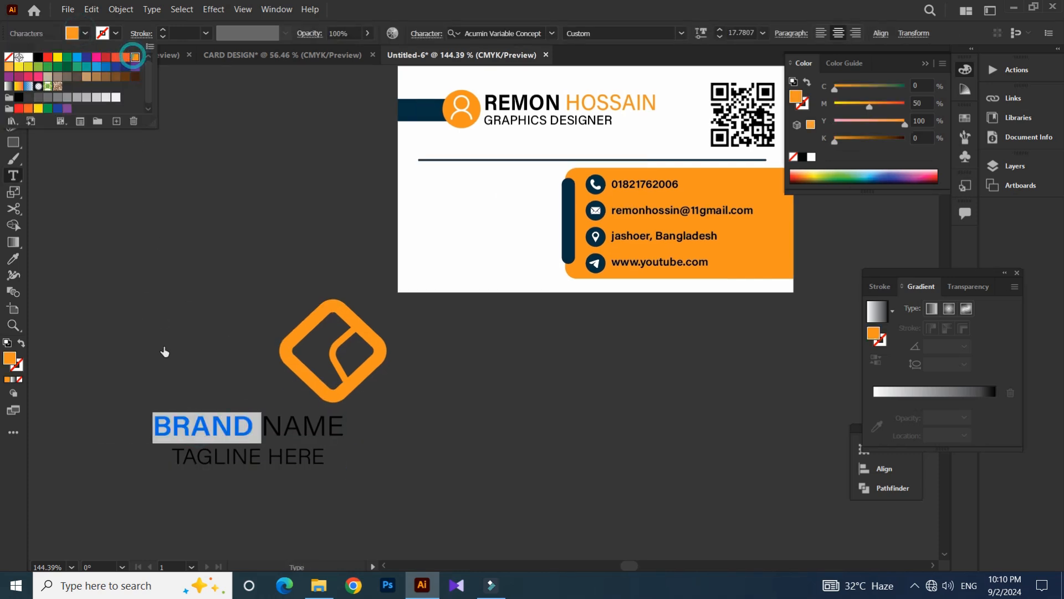
pyautogui.click(192, 425)
pyautogui.press('Escape')
# - Center the brand text under the diamond mark and group the mark with the text
pyautogui.moveTo(300, 430); pyautogui.dragTo(377, 424)
pyautogui.moveTo(238, 304); pyautogui.dragTo(357, 459)
pyautogui.rightClick(324, 350)
pyautogui.click(365, 442)
# - Scale the logo group down to about 0.93 x 0.77 in and place it on the card's white area beside the orange contact block
pyautogui.press('s')
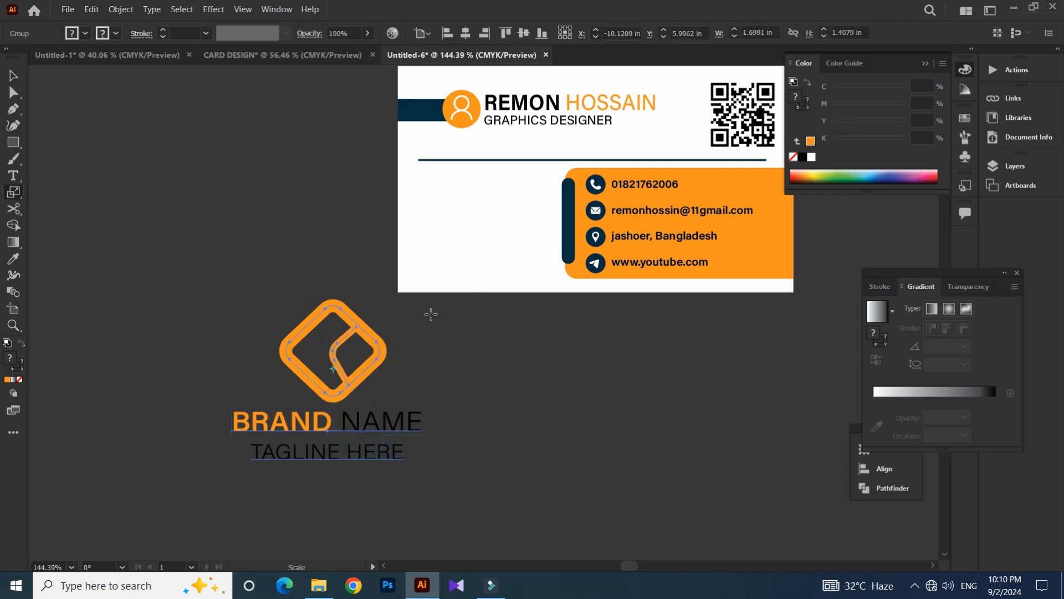
pyautogui.moveTo(344, 375); pyautogui.dragTo(355, 298)
pyautogui.press('space')
pyautogui.hotkey('ctrl', 'space')
pyautogui.moveTo(478, 209); pyautogui.dragTo(400, 278)
pyautogui.press('v')
pyautogui.moveTo(300, 380); pyautogui.dragTo(309, 407)
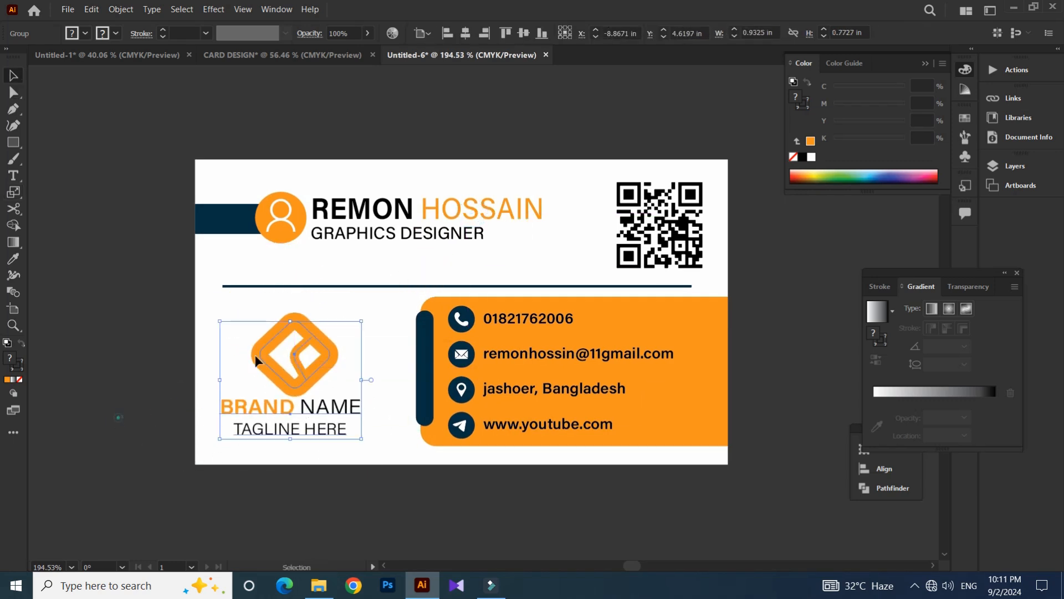
# - Ungroup the logo mark from its brand text, and ungroup the diamond from its inner line
pyautogui.click(312, 348)
pyautogui.click(308, 329)
pyautogui.rightClick(278, 348)
pyautogui.click(313, 458)
pyautogui.click(90, 371)
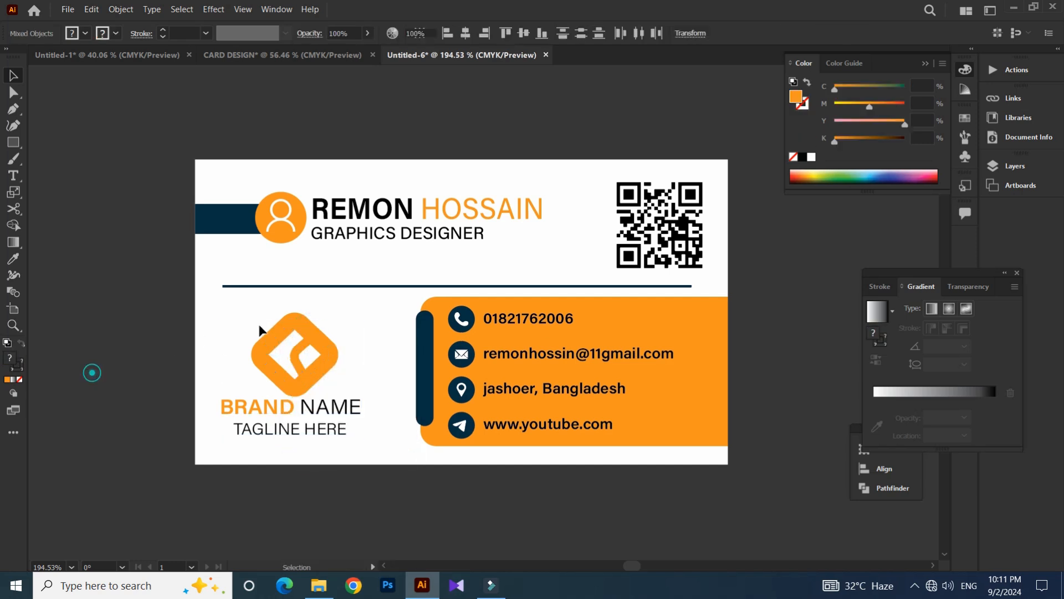
pyautogui.click(289, 329)
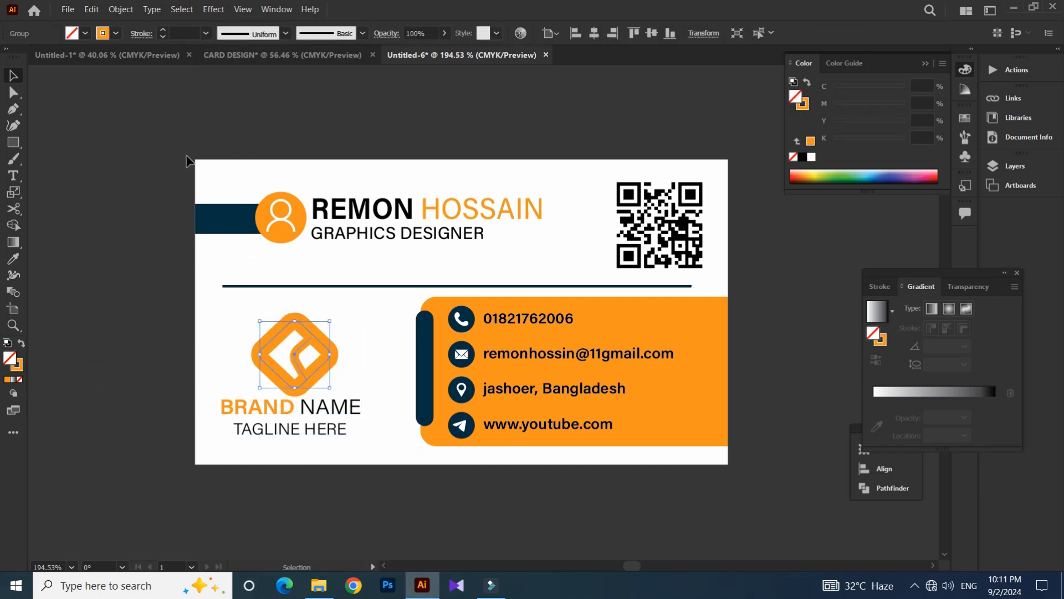
pyautogui.rightClick(293, 362)
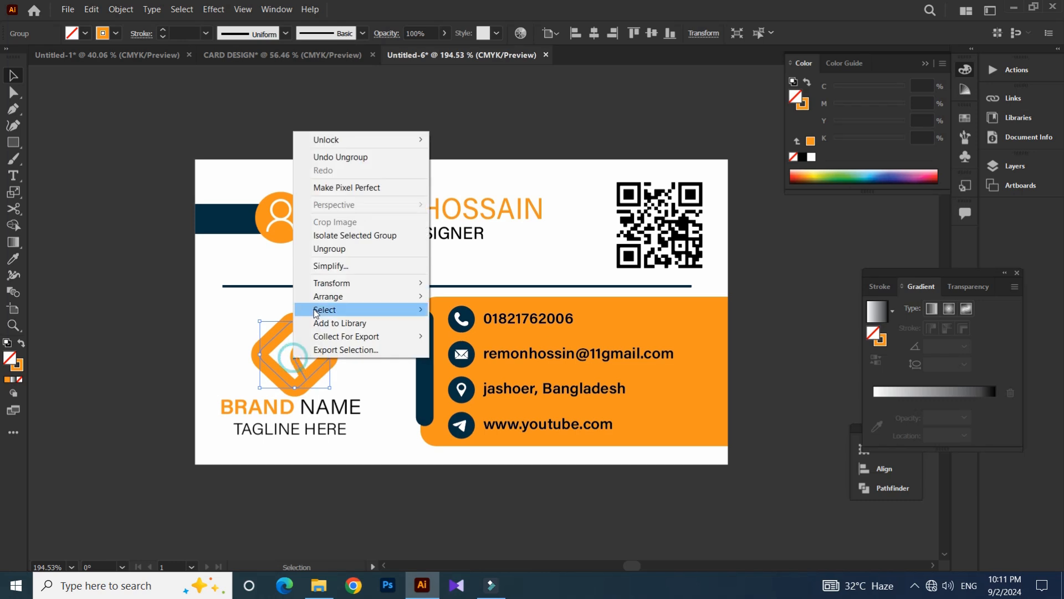
pyautogui.click(327, 249)
# - Set the diamond outline's stroke weight to 5 pt and its inner line's stroke weight to 3 pt
pyautogui.click(219, 349)
pyautogui.click(266, 345)
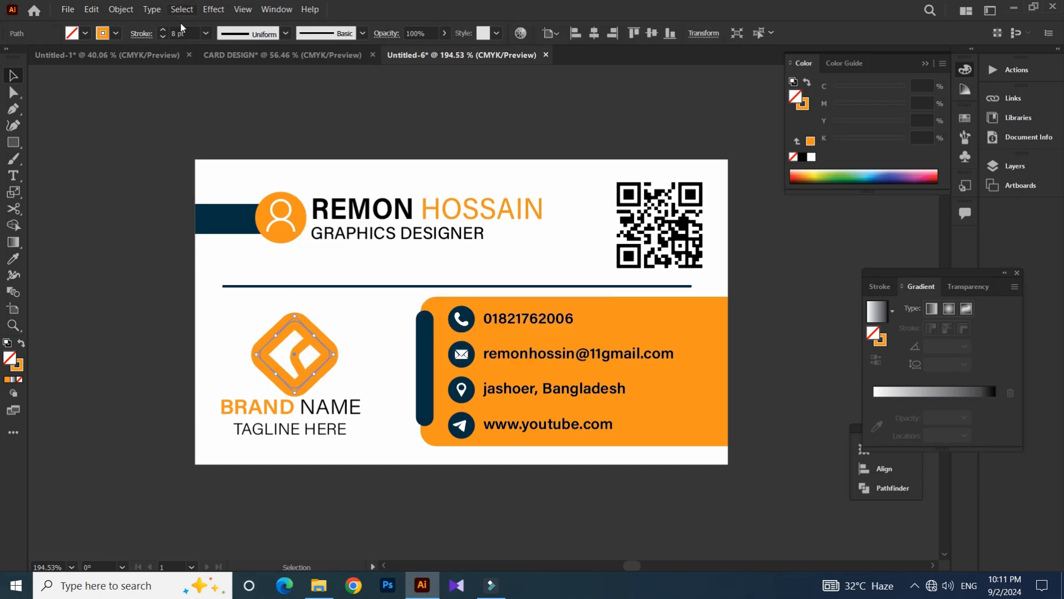
pyautogui.press('Down')
pyautogui.press('Down')
pyautogui.press('Down')
pyautogui.click(178, 299)
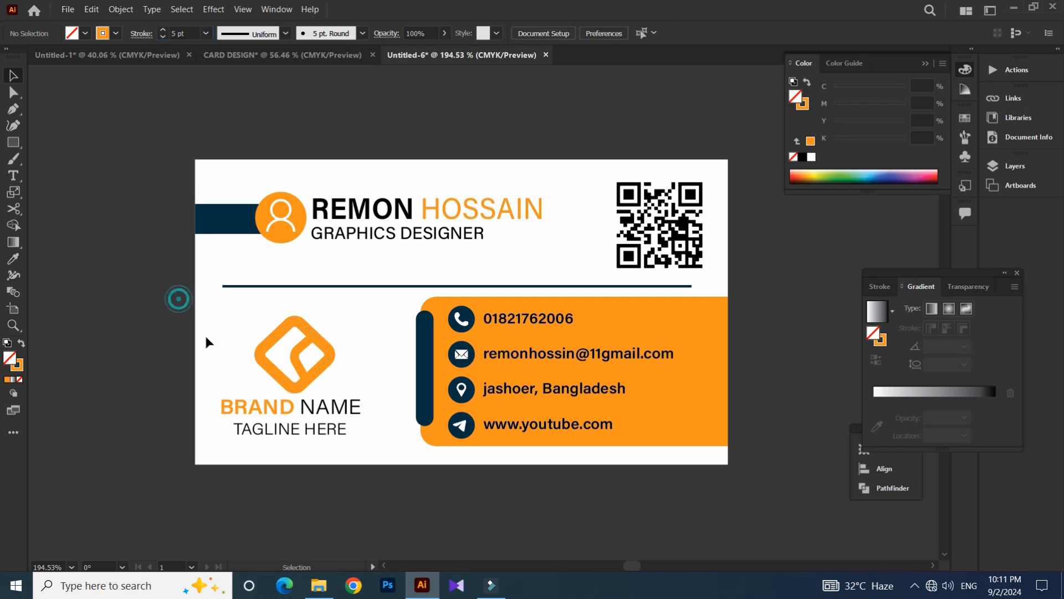
pyautogui.click(295, 355)
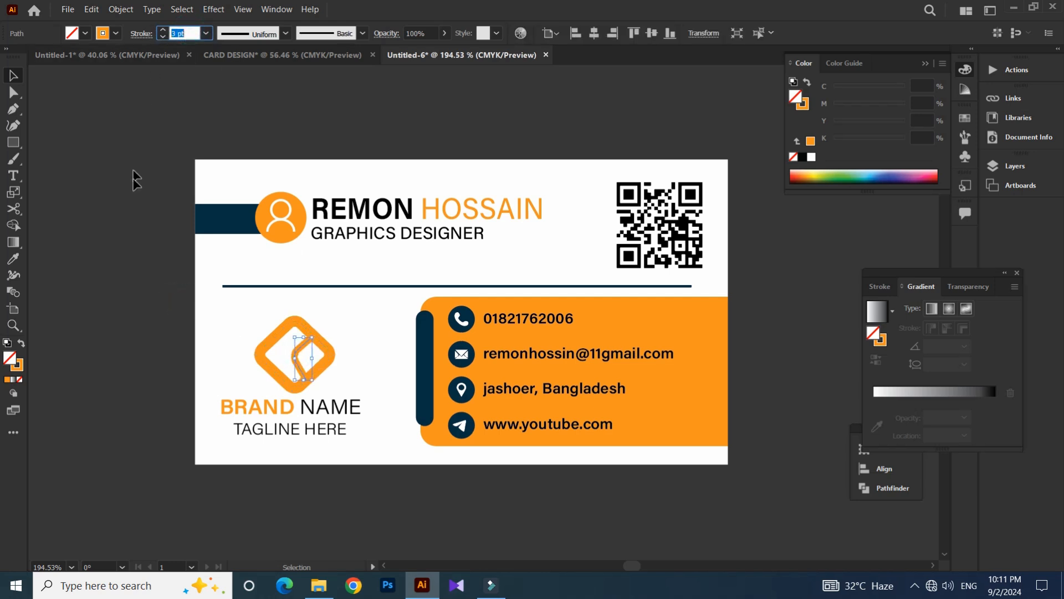
pyautogui.click(152, 262)
# - Center the diamond mark over the brand text, and scale both the text and the mark down slightly
pyautogui.moveTo(275, 351); pyautogui.dragTo(278, 354)
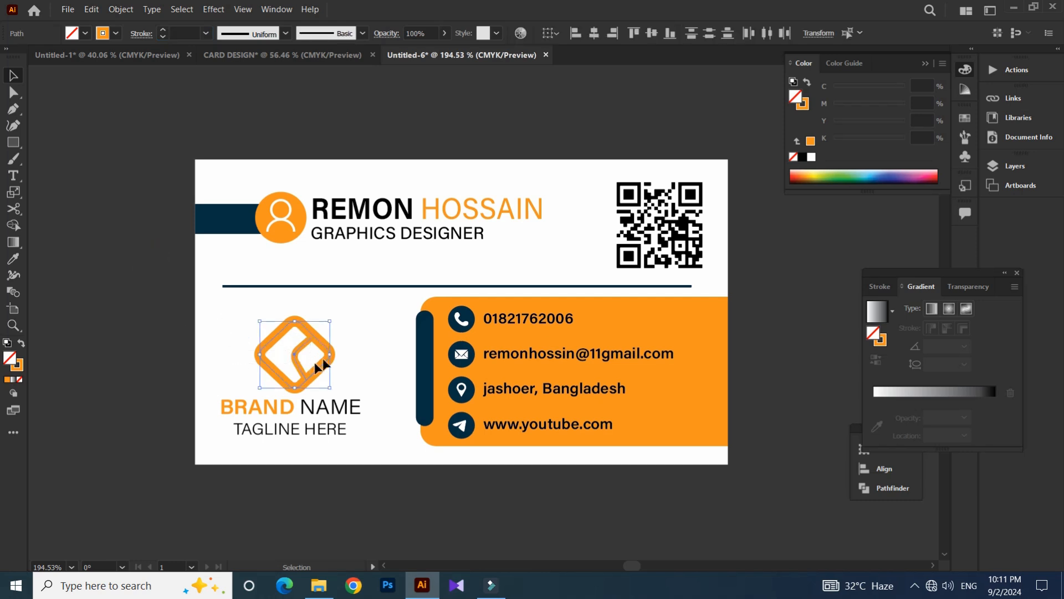
pyautogui.click(326, 438)
pyautogui.press('s')
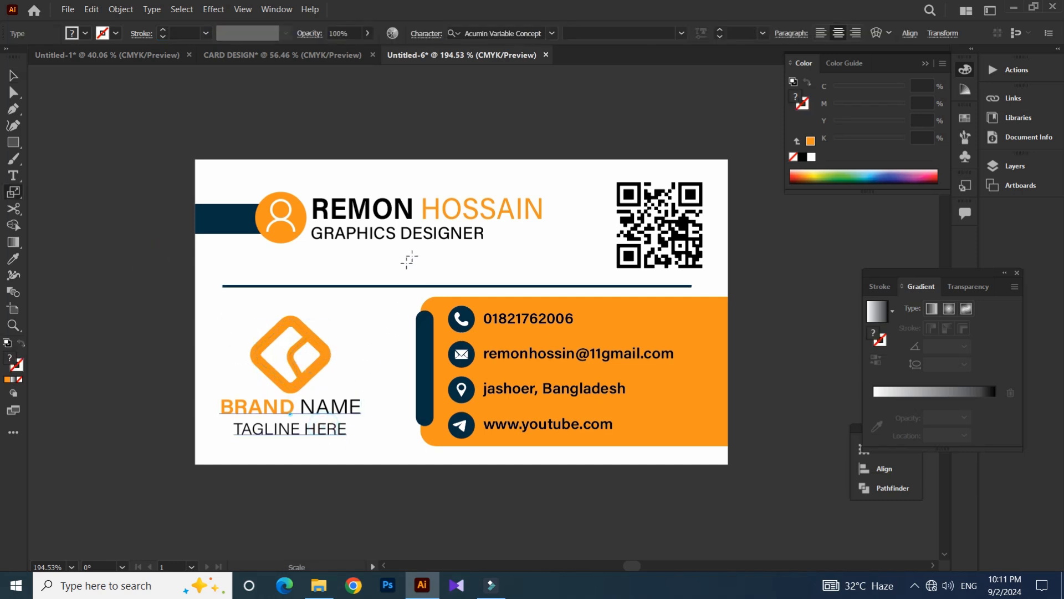
pyautogui.press('v')
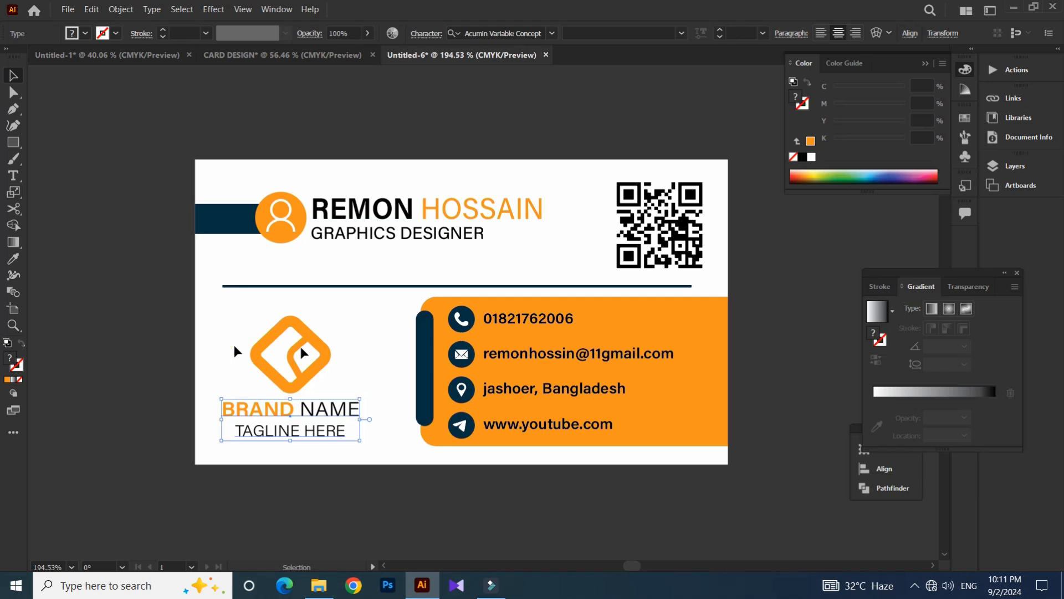
pyautogui.press('a')
pyautogui.click(321, 339)
pyautogui.click(302, 355)
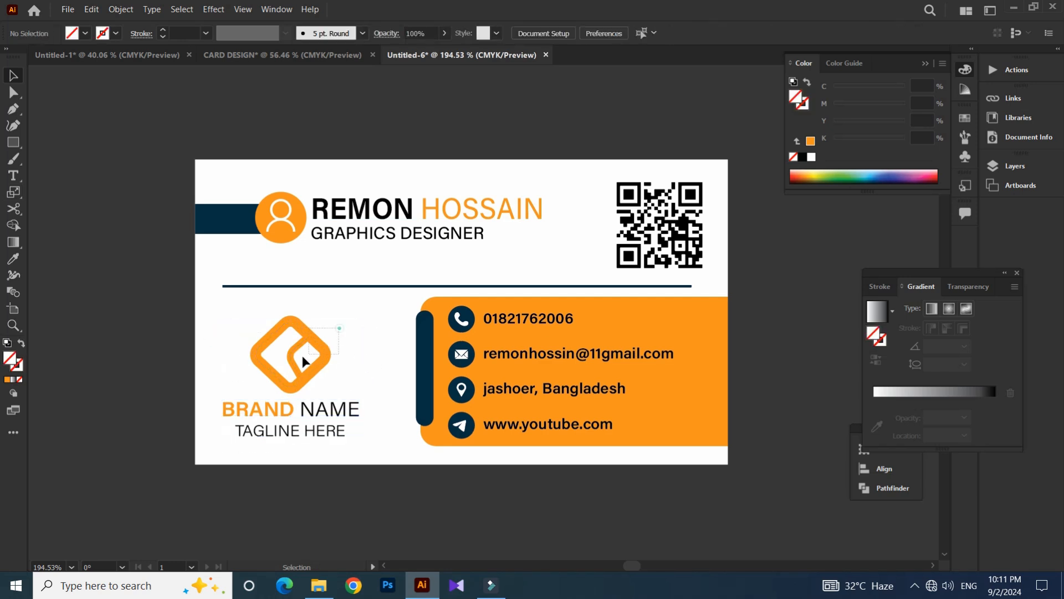
pyautogui.press('v')
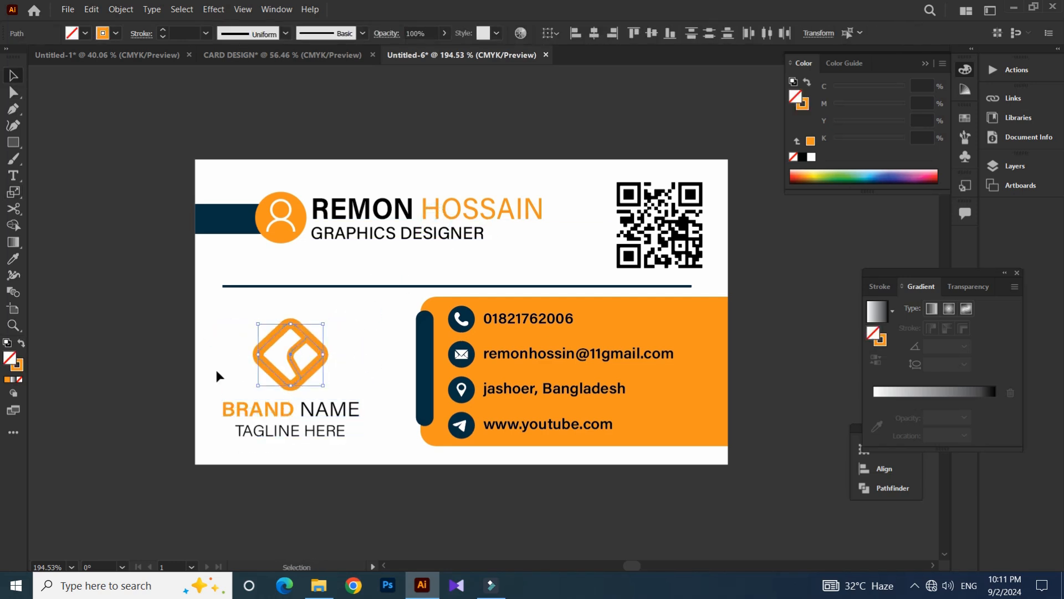
# - Select the diamond mark together with its brand text and nudge them slightly up and to the right
pyautogui.moveTo(200, 352); pyautogui.dragTo(294, 435)
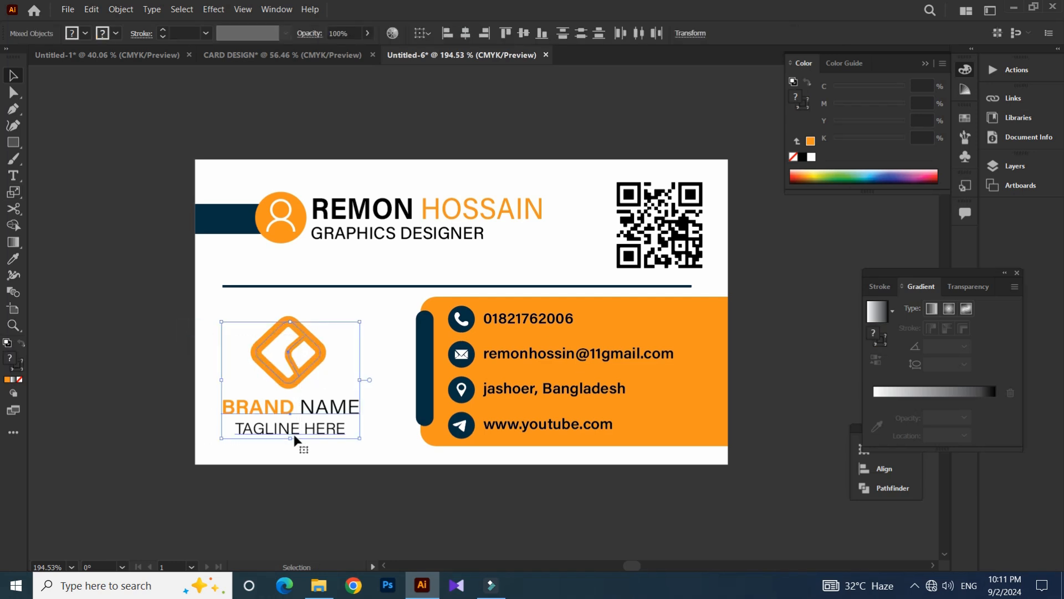
pyautogui.press('Right')
pyautogui.press('Right')
pyautogui.press('Right')
pyautogui.press('Right')
pyautogui.click(287, 484)
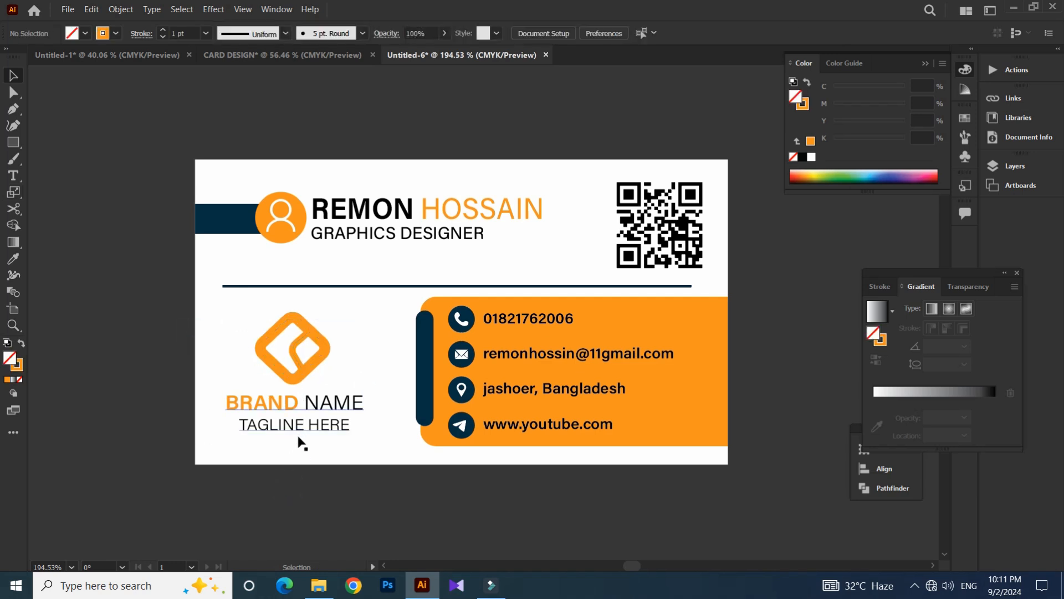
# - Increase the variable font weight of the word BRAND in the logo text
pyautogui.doubleClick(260, 402)
pyautogui.tripleClick(259, 400)
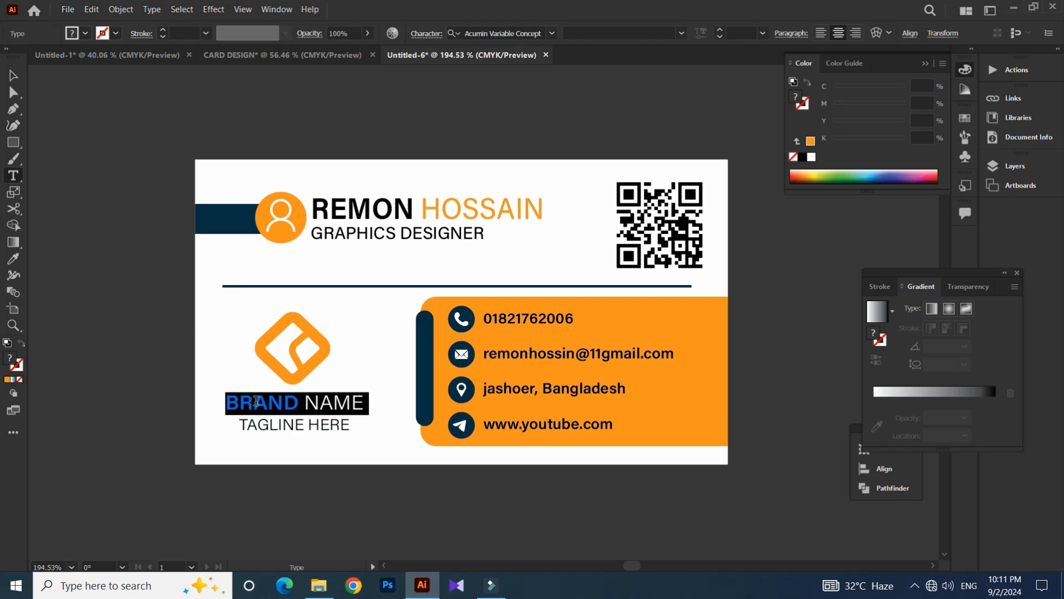
pyautogui.click(259, 402)
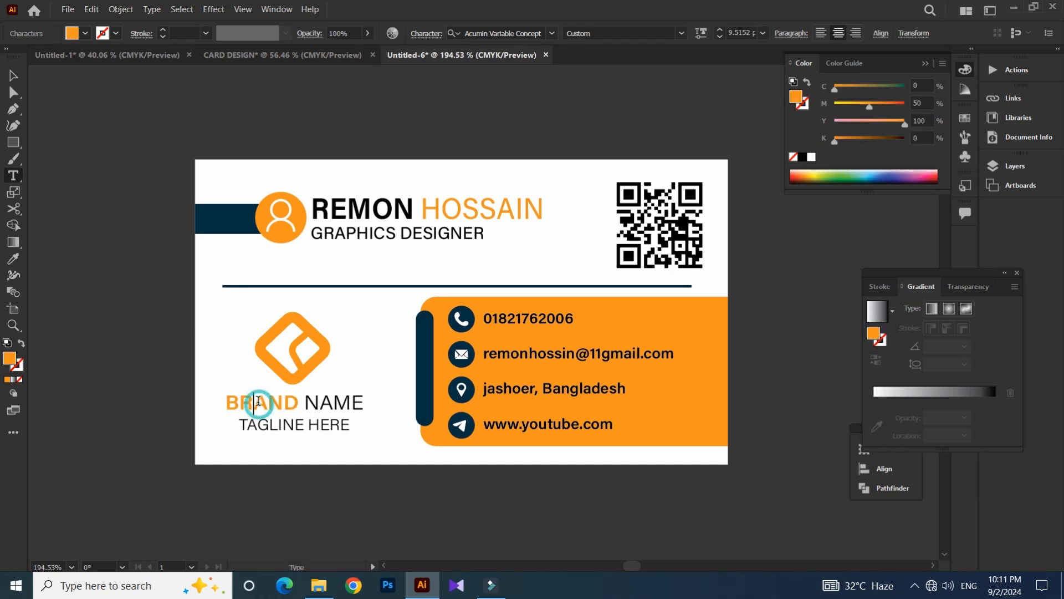
pyautogui.doubleClick(296, 403)
pyautogui.click(697, 34)
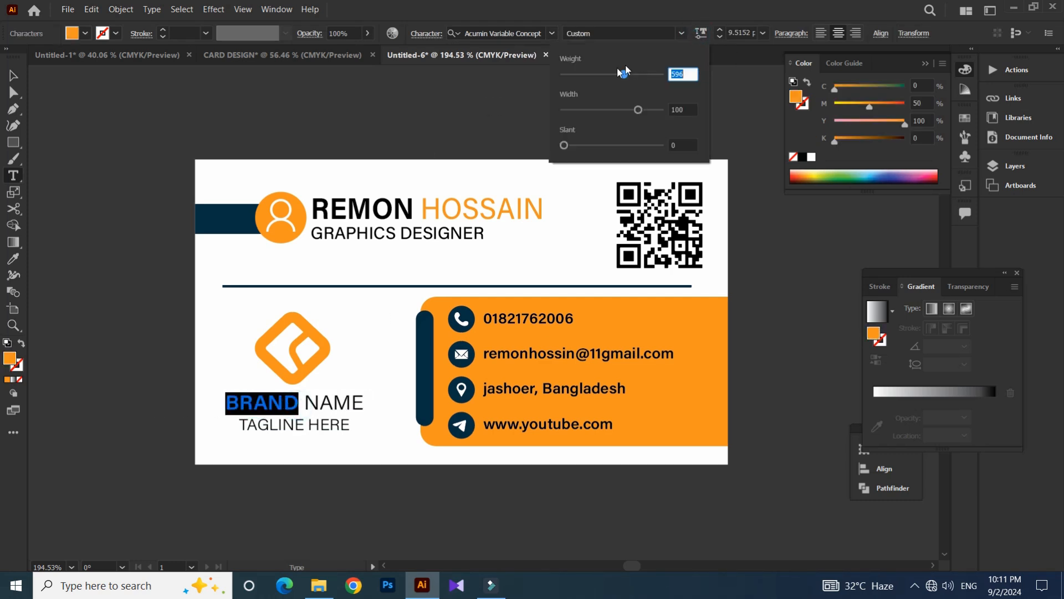
pyautogui.moveTo(638, 75); pyautogui.dragTo(646, 75)
pyautogui.click(289, 409)
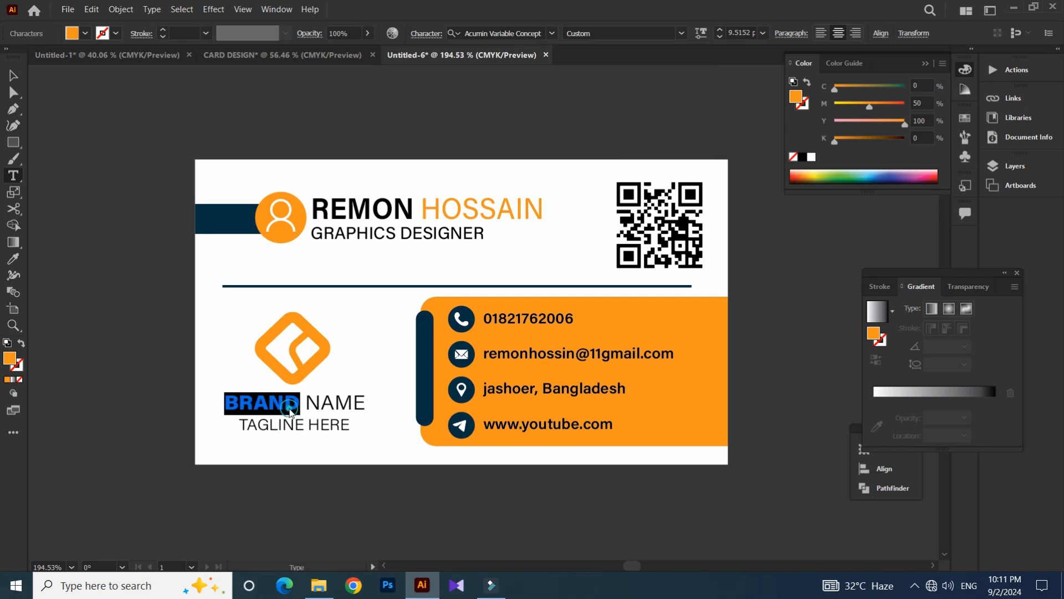
pyautogui.click(288, 409)
pyautogui.press('Escape')
pyautogui.click(150, 331)
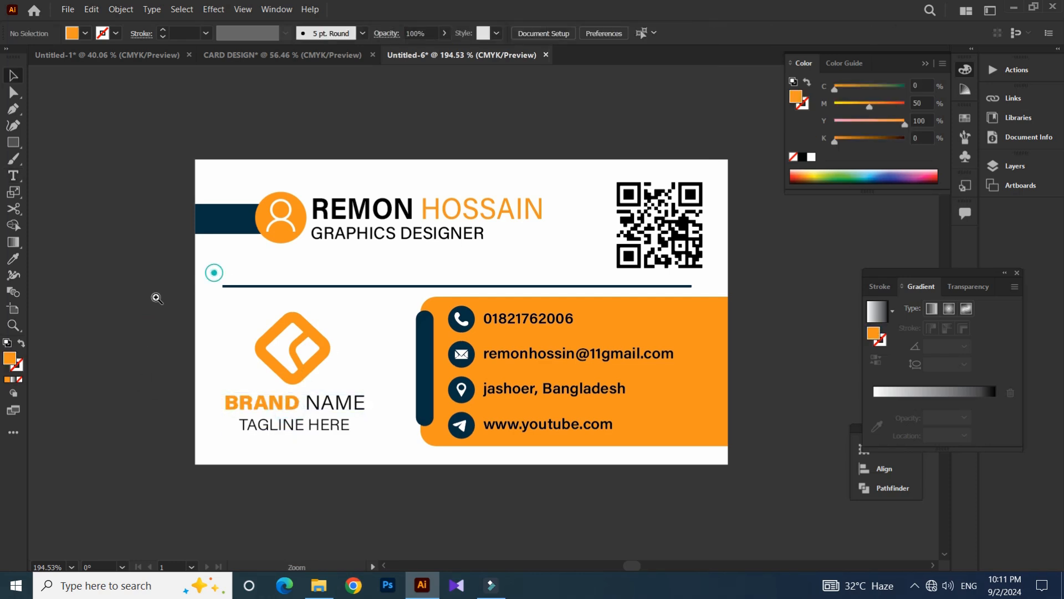
# - Unlock all the locked objects on the card, including its white background
pyautogui.keyDown('alt'); pyautogui.scroll(-2, 214, 273); pyautogui.keyUp('alt')
pyautogui.scroll(-1, 143, 278)
pyautogui.hotkey('ctrl', 'a')
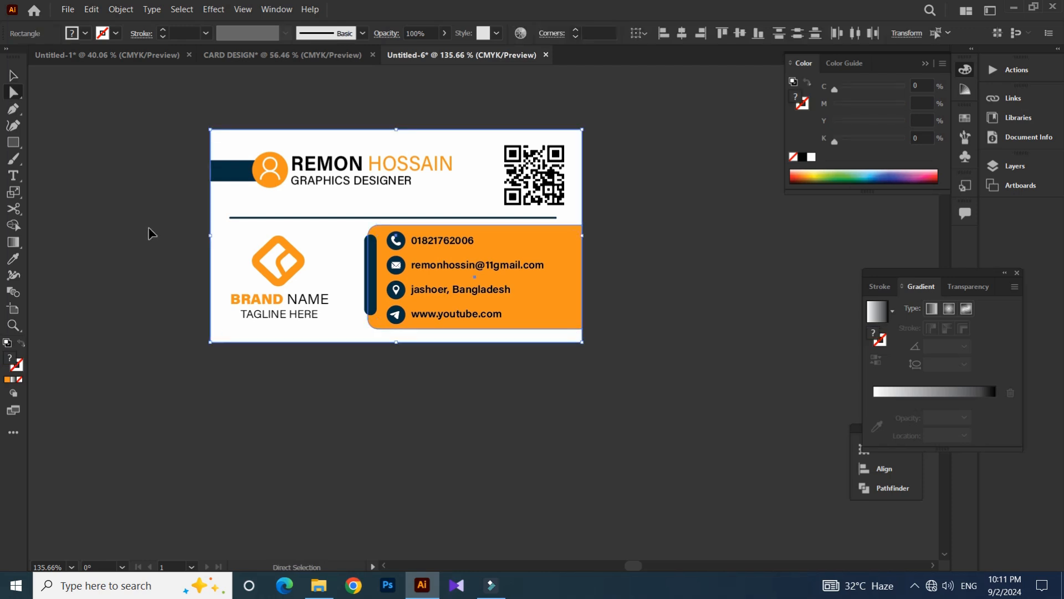
pyautogui.click(154, 180)
pyautogui.moveTo(153, 178); pyautogui.dragTo(169, 159)
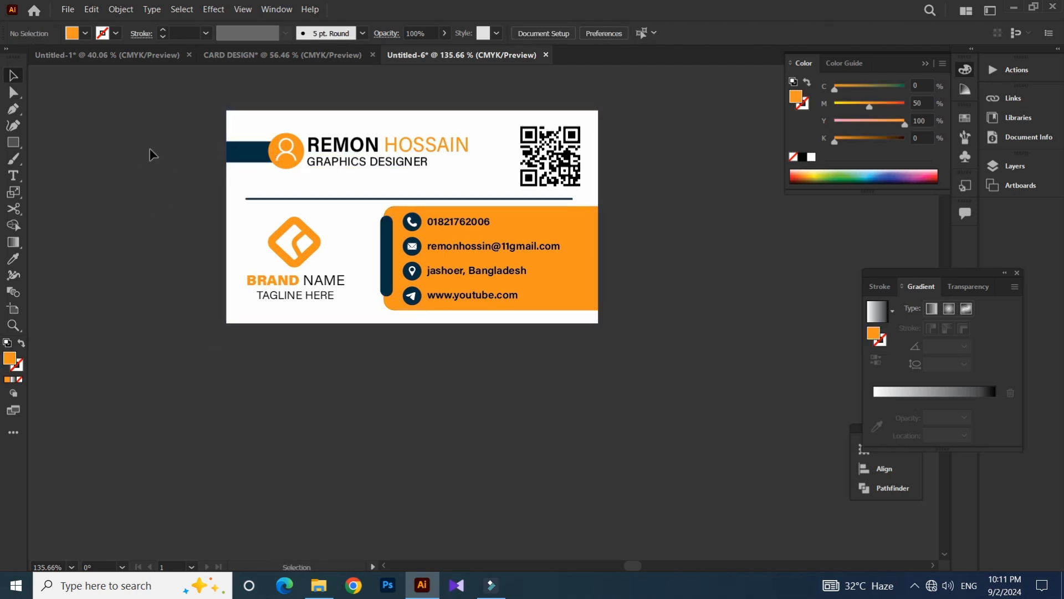
# - Select the entire card with its background and place a copy directly below the original
pyautogui.moveTo(136, 99); pyautogui.dragTo(639, 335)
pyautogui.scroll(-2, 478, 349)
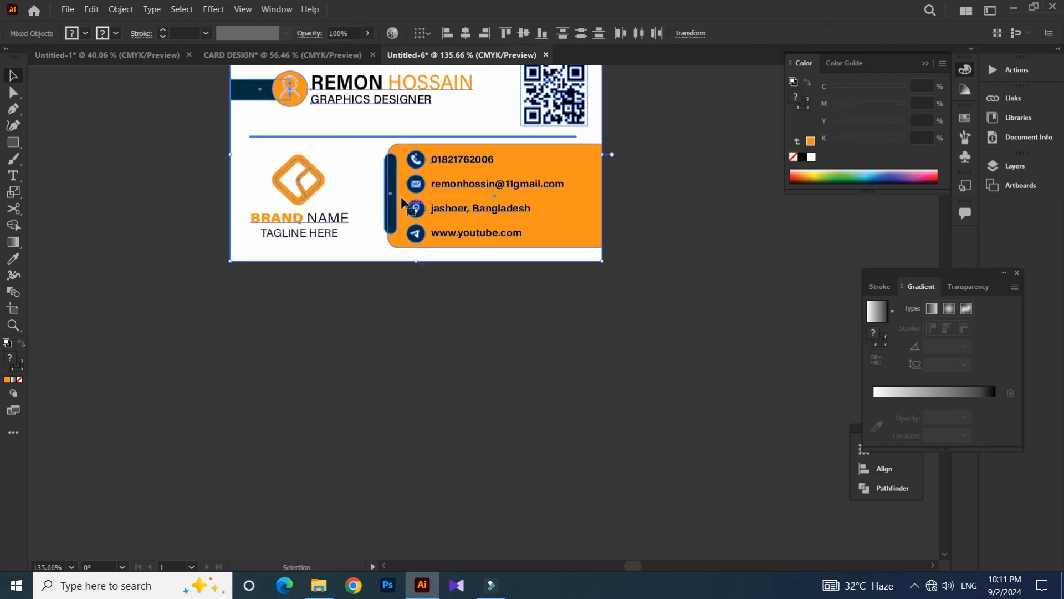
pyautogui.moveTo(422, 272); pyautogui.dragTo(422, 391)
pyautogui.scroll(-1, 45, 326)
# - Lock the copied card's white background and delete all the other elements of the copy
pyautogui.press('a')
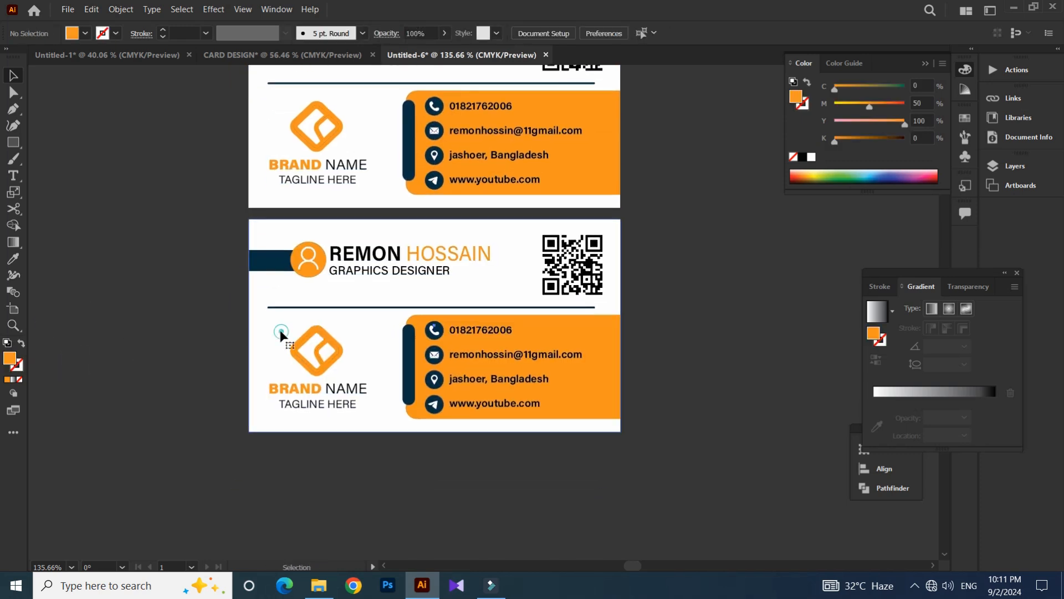
pyautogui.click(281, 335)
pyautogui.hotkey('ctrl', '2')
pyautogui.press('v')
pyautogui.moveTo(228, 228); pyautogui.dragTo(699, 470)
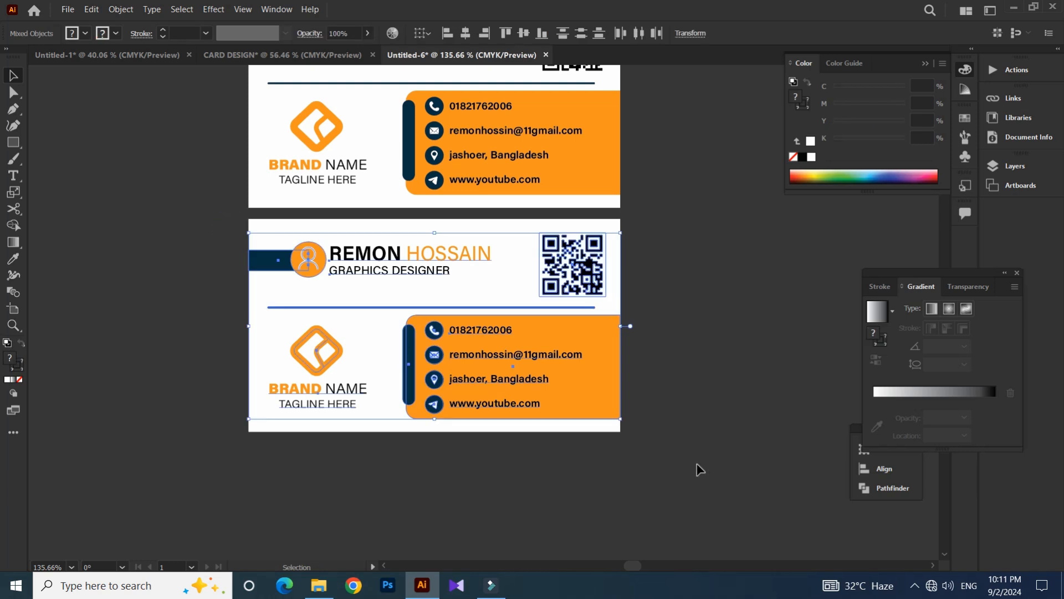
pyautogui.press('Delete')
pyautogui.scroll(1, 242, 277)
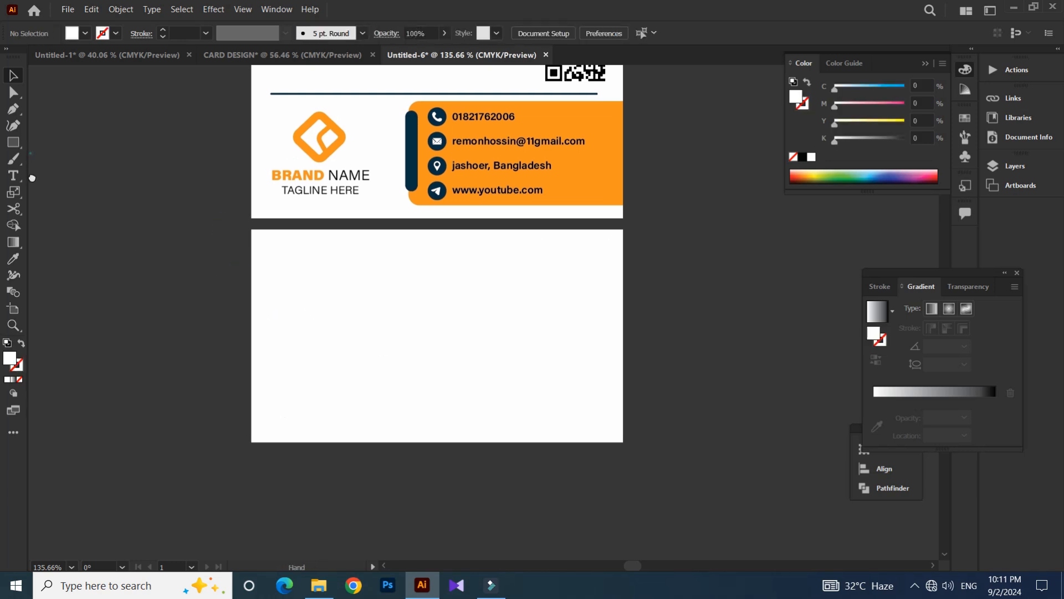
# - Unlock the copied background and fill it with the navy sampled from the bar beside the contact block
pyautogui.hotkey('ctrl', 'alt', '2')
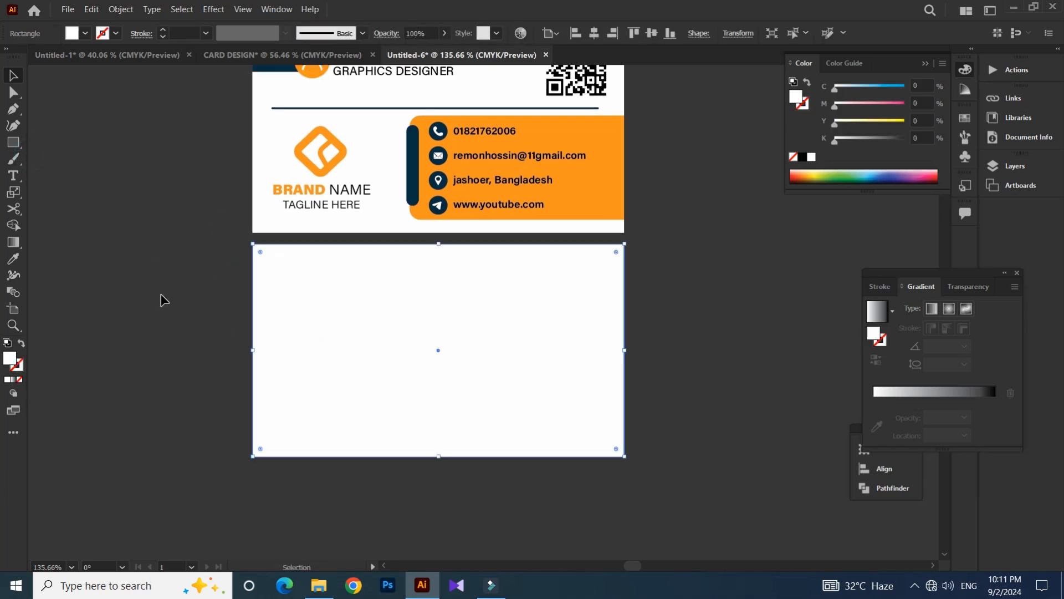
pyautogui.click(14, 258)
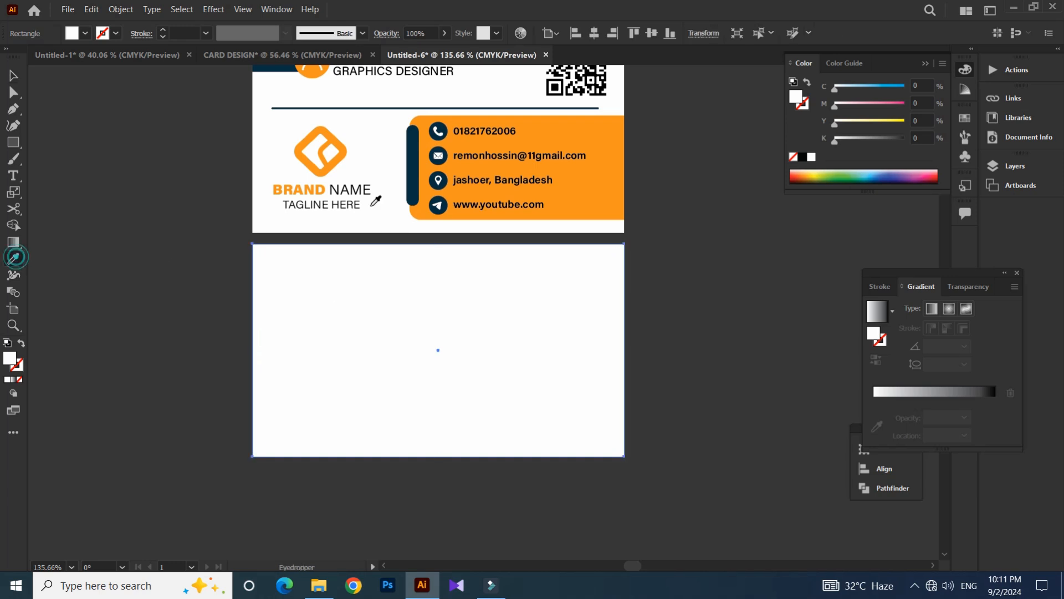
pyautogui.click(413, 146)
pyautogui.click(15, 79)
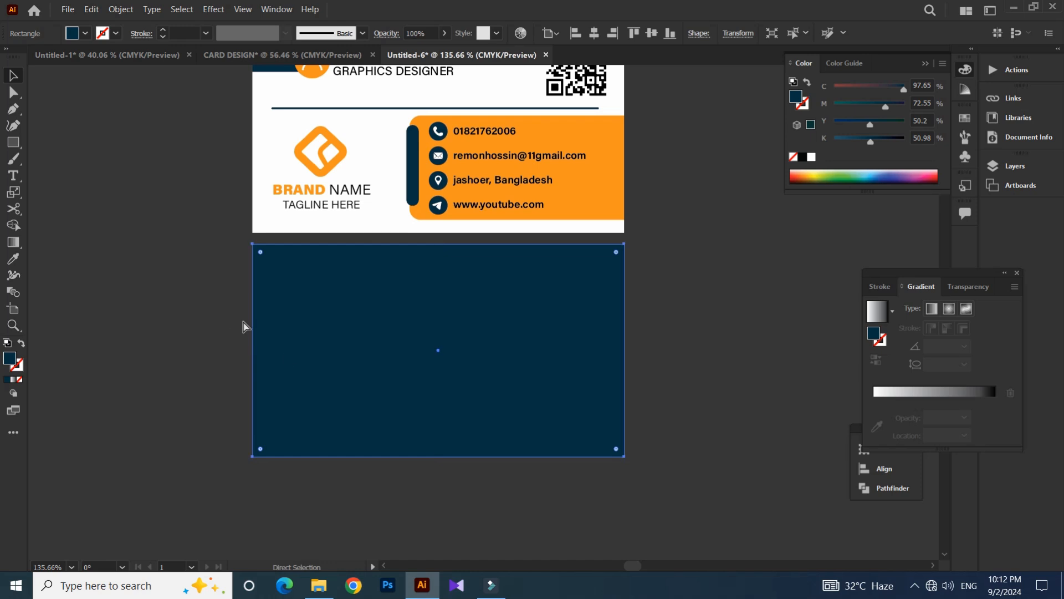
# - Make a thin full-width strip along the navy card's top edge from its background rectangle and fill it with orange (C 0, M 50, Y 100, K 0)
pyautogui.moveTo(438, 458); pyautogui.dragTo(439, 261)
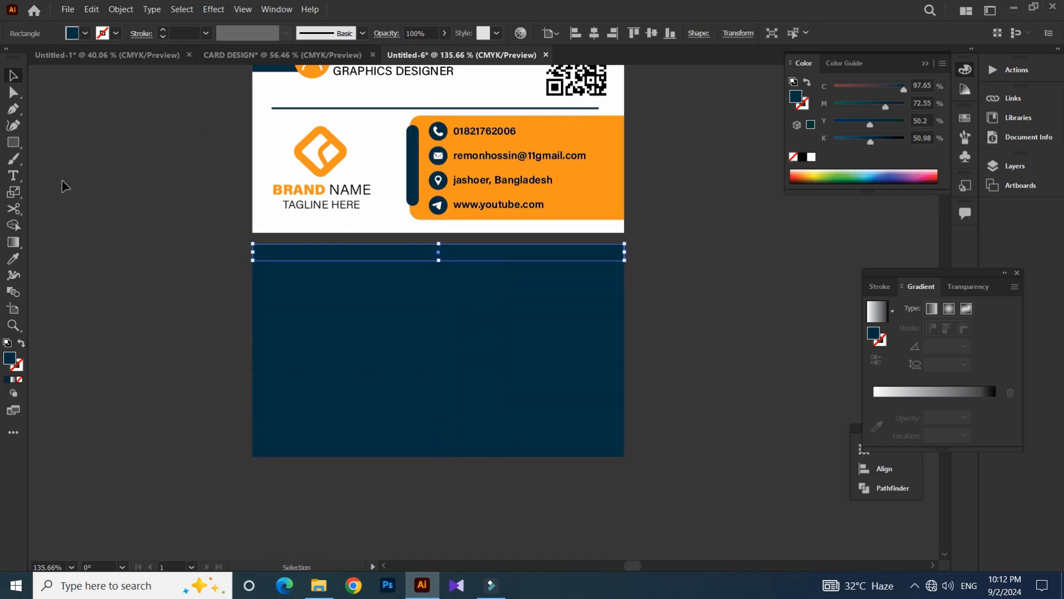
pyautogui.click(85, 32)
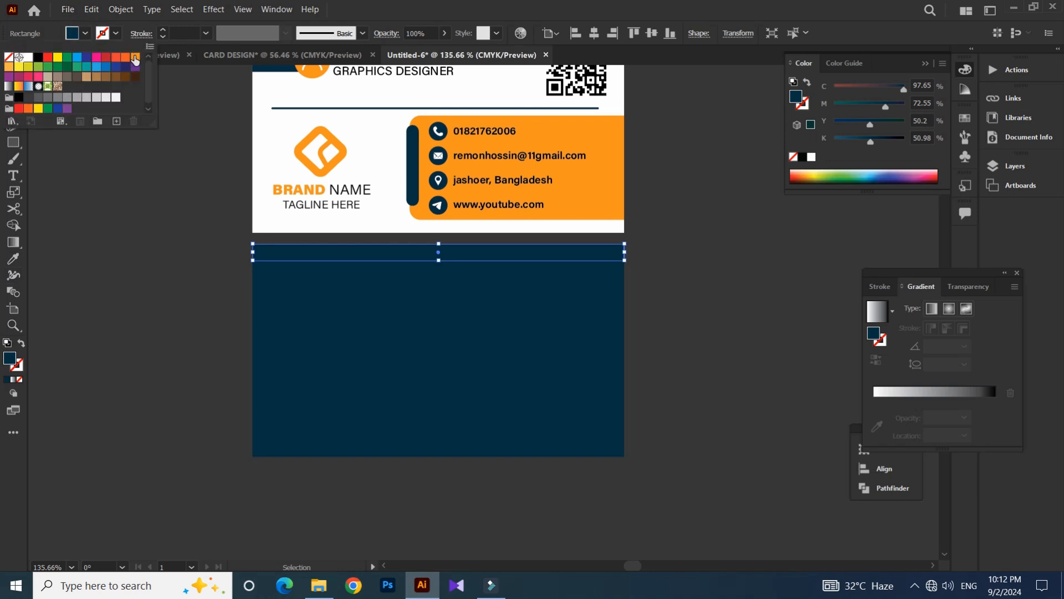
pyautogui.click(135, 60)
# - Bring the orange strip to the front and narrow it evenly from both ends along the card's top edge
pyautogui.click(369, 252)
pyautogui.rightClick(368, 253)
pyautogui.moveTo(466, 473)
pyautogui.click(541, 472)
pyautogui.moveTo(626, 242); pyautogui.dragTo(596, 213)
pyautogui.press('a')
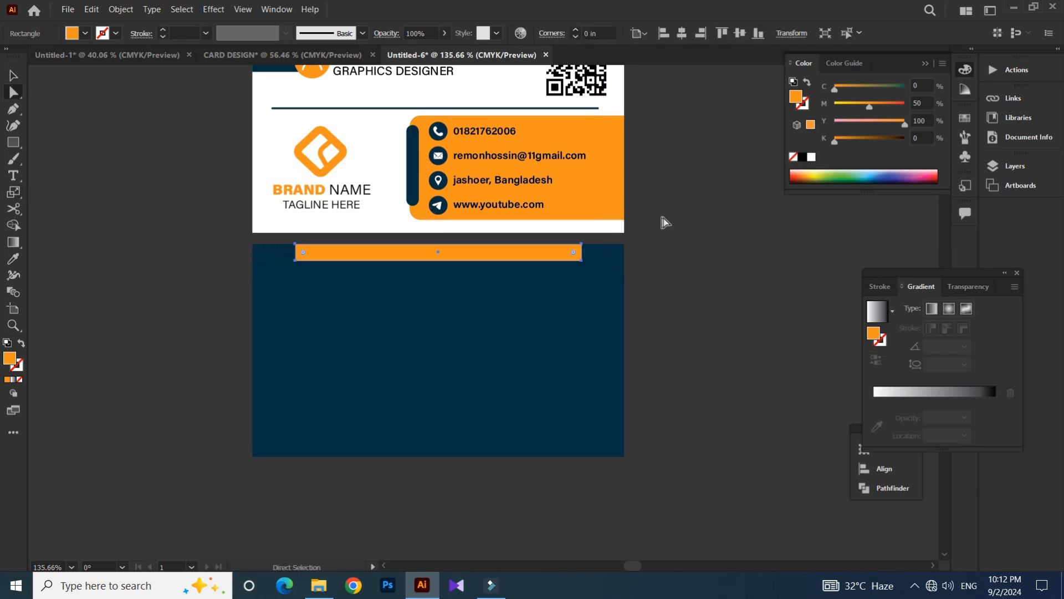
# - Copy the orange strip down to the navy card's bottom edge and widen the copy
pyautogui.scroll(-2, 662, 224)
pyautogui.press('v')
pyautogui.moveTo(448, 216); pyautogui.dragTo(448, 412)
pyautogui.press('s')
pyautogui.moveTo(593, 352); pyautogui.dragTo(615, 354)
pyautogui.click(678, 357)
# - Round the two upper corners of the bottom orange strip with a radius of about 0.15 in
pyautogui.press('a')
pyautogui.click(671, 397)
pyautogui.click(596, 401)
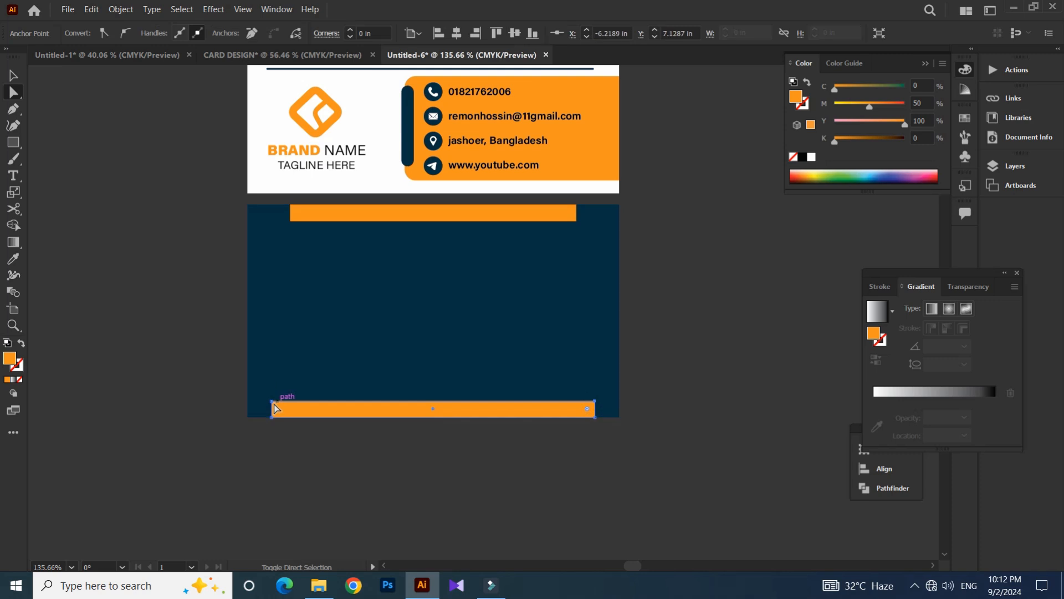
pyautogui.keyDown('shift'); pyautogui.click(272, 401); pyautogui.keyUp('shift')
pyautogui.moveTo(277, 408); pyautogui.dragTo(359, 472)
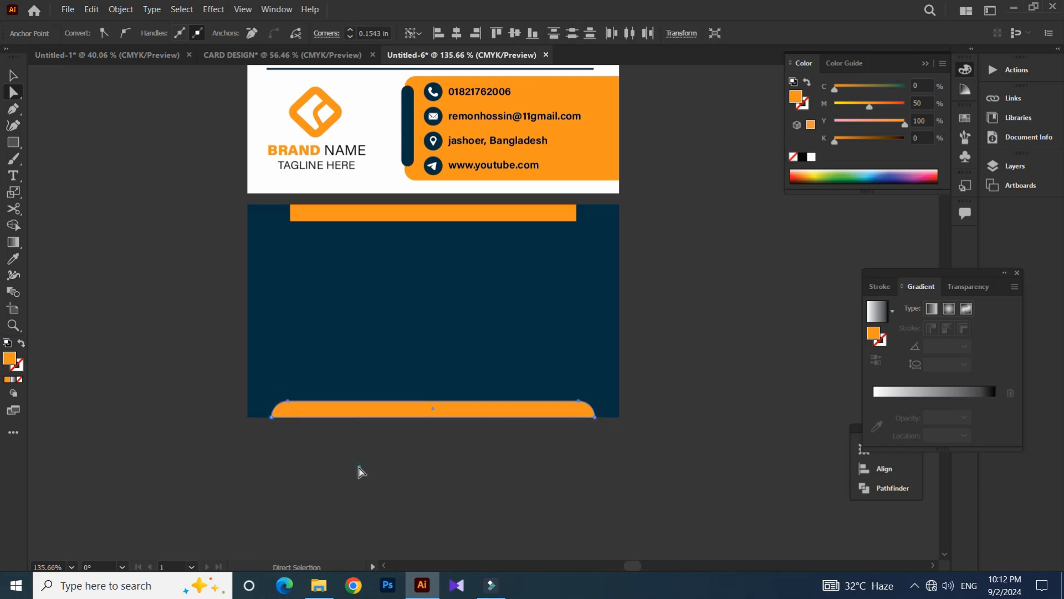
pyautogui.click(360, 466)
# - Scale the rounded bottom strip up so it is taller and spans most of the card's width
pyautogui.hotkey('ctrl', 'space')
pyautogui.moveTo(410, 272); pyautogui.dragTo(423, 272)
pyautogui.click(409, 440)
pyautogui.press('s')
pyautogui.moveTo(472, 383); pyautogui.dragTo(475, 368)
pyautogui.press('v')
pyautogui.click(470, 486)
pyautogui.click(399, 430)
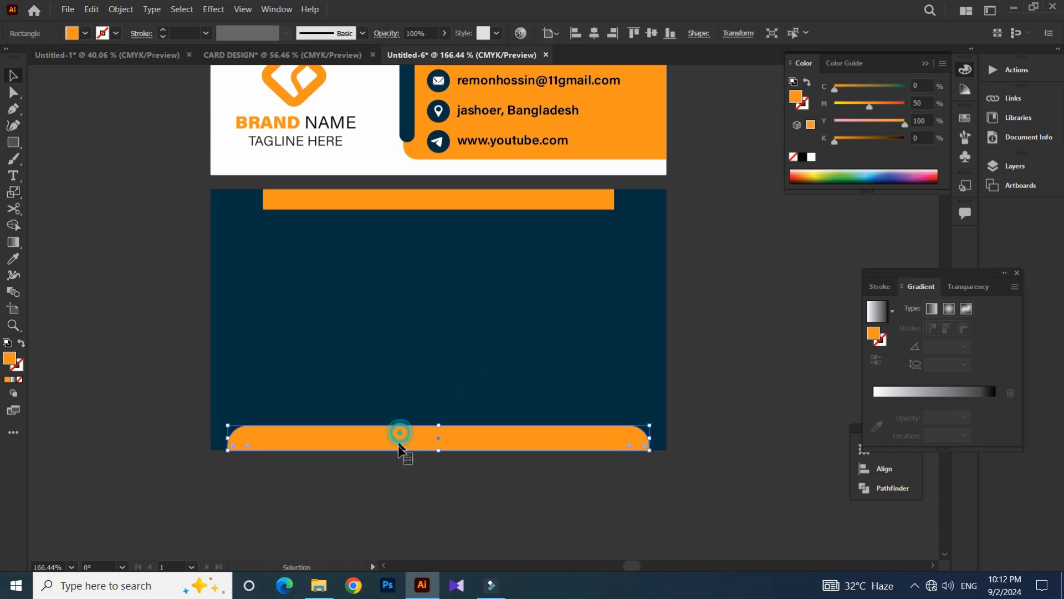
# - Move the rounded orange strip flush with the navy card's bottom edge
pyautogui.click(393, 480)
pyautogui.hotkey('ctrl', 'space')
pyautogui.moveTo(377, 480); pyautogui.dragTo(492, 392)
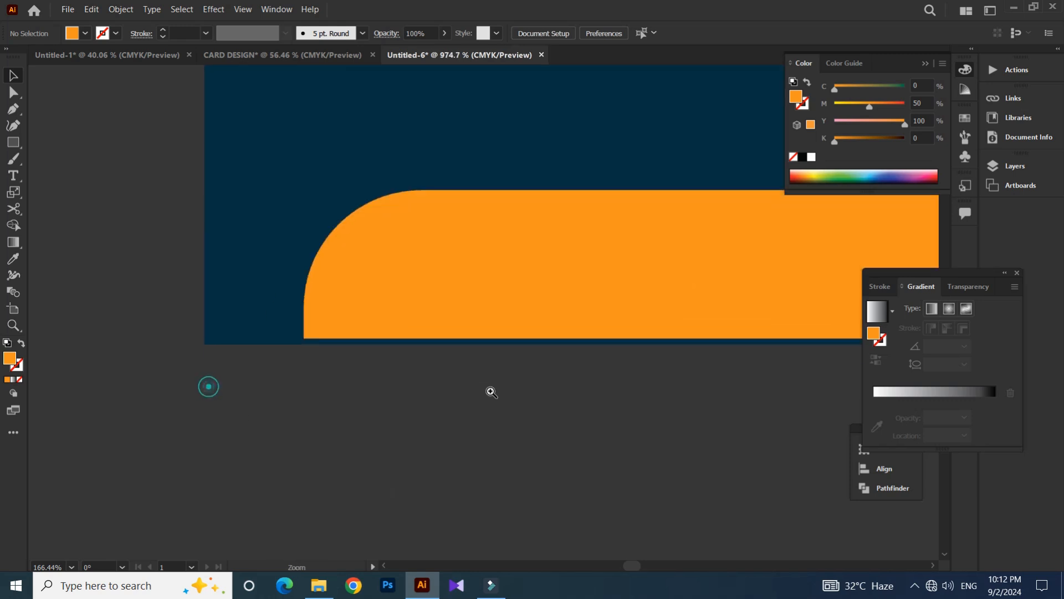
pyautogui.moveTo(291, 360); pyautogui.dragTo(530, 221)
pyautogui.click(489, 354)
pyautogui.hotkey('ctrl', 'space')
pyautogui.keyDown('alt'); pyautogui.click(639, 295); pyautogui.keyUp('alt')
pyautogui.moveTo(627, 312); pyautogui.dragTo(434, 370)
pyautogui.moveTo(600, 275); pyautogui.dragTo(110, 417)
pyautogui.press('space')
pyautogui.hotkey('ctrl', 'space')
pyautogui.moveTo(533, 217); pyautogui.dragTo(391, 265)
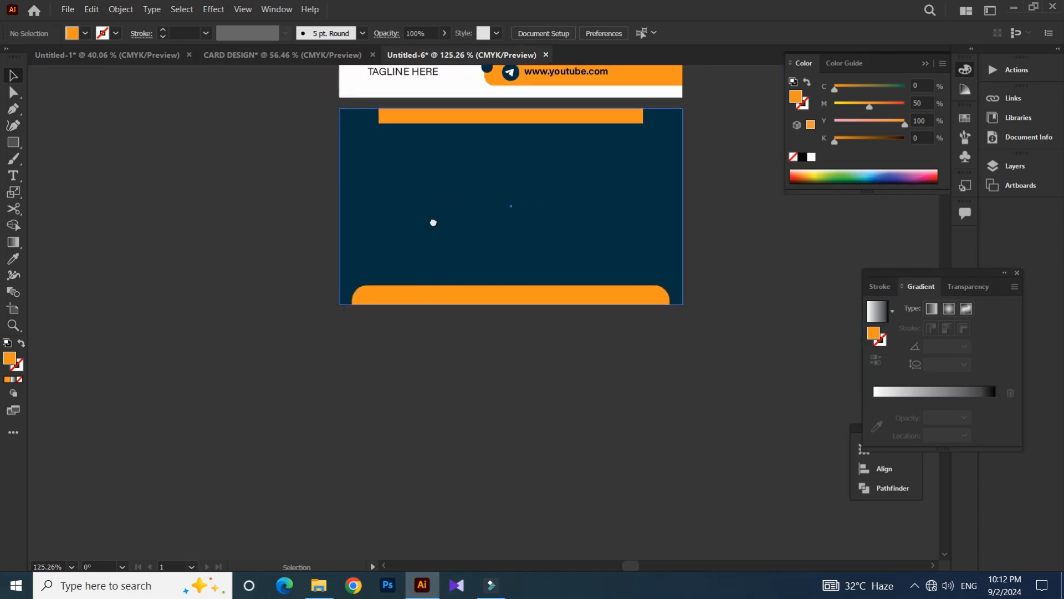
# - Replace the square-cornered top strip with a copy of the rounded bottom strip placed at the card's top edge
pyautogui.moveTo(433, 222); pyautogui.dragTo(415, 272)
pyautogui.click(451, 167)
pyautogui.press('Delete')
pyautogui.click(492, 339)
pyautogui.moveTo(492, 339); pyautogui.dragTo(498, 174)
pyautogui.moveTo(498, 177); pyautogui.dragTo(498, 176)
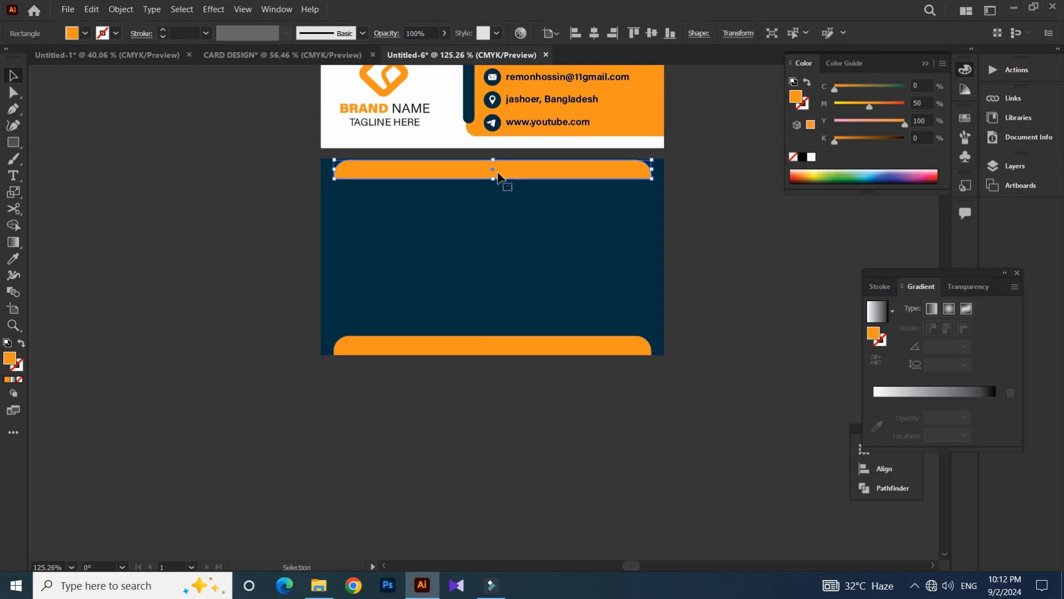
# - Reflect the top orange strip across the horizontal axis so its rounded corners face down into the navy card
pyautogui.press('o')
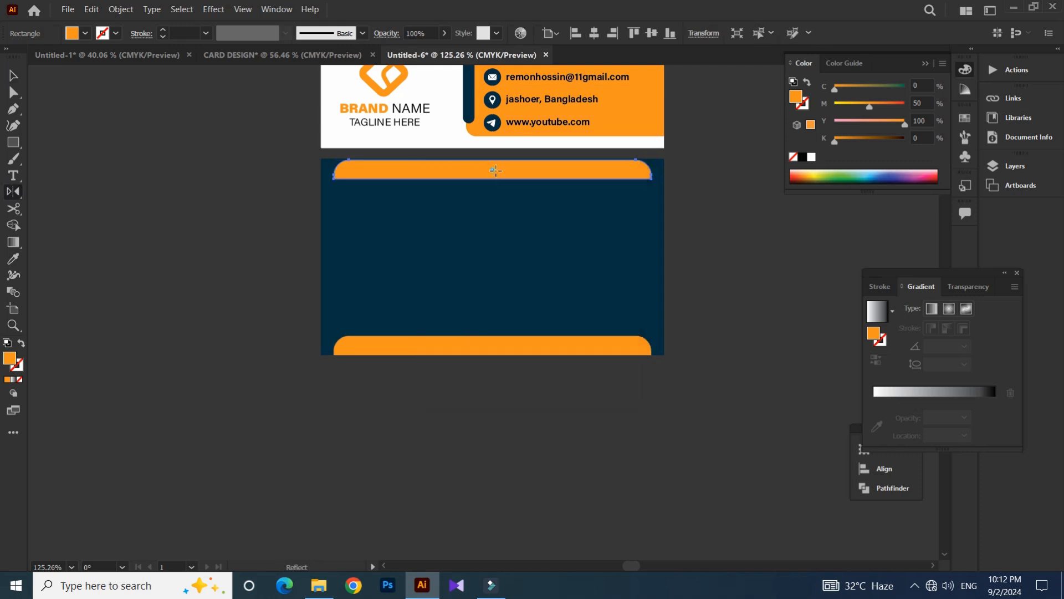
pyautogui.moveTo(495, 171); pyautogui.dragTo(499, 160)
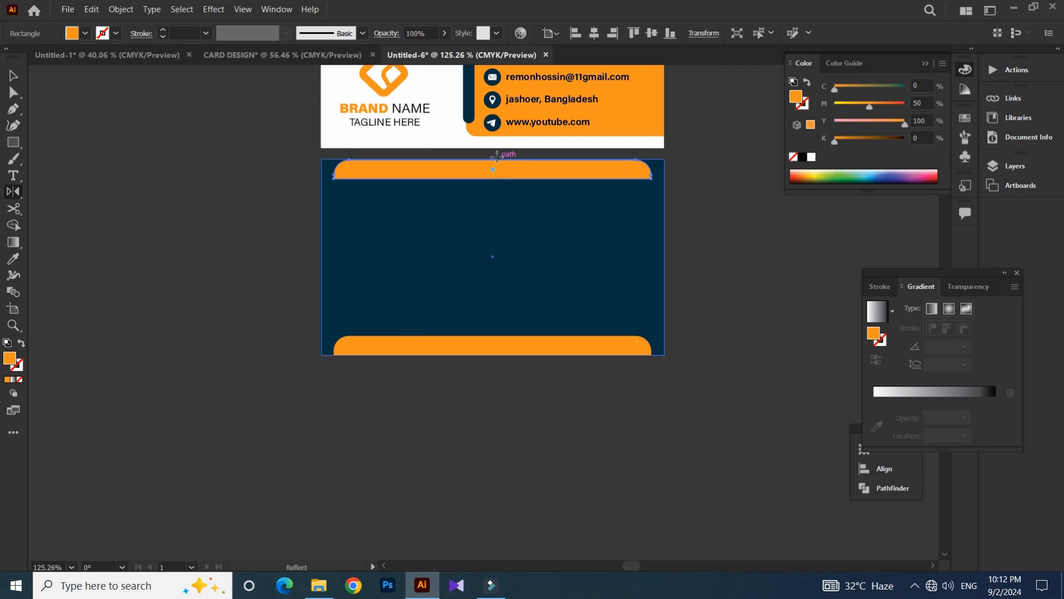
pyautogui.keyDown('alt'); pyautogui.click(499, 158); pyautogui.keyUp('alt')
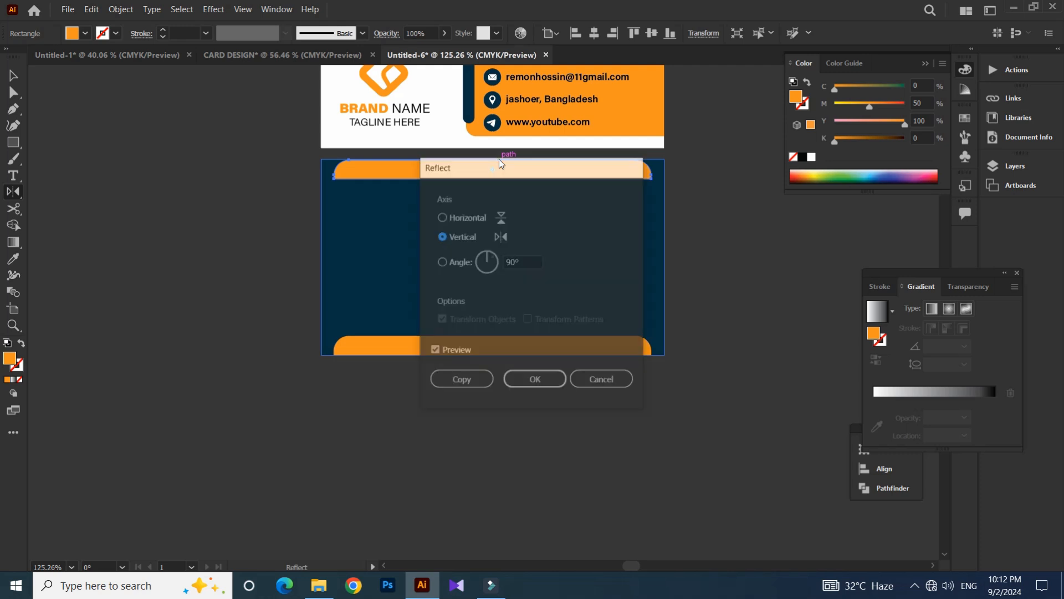
pyautogui.click(442, 217)
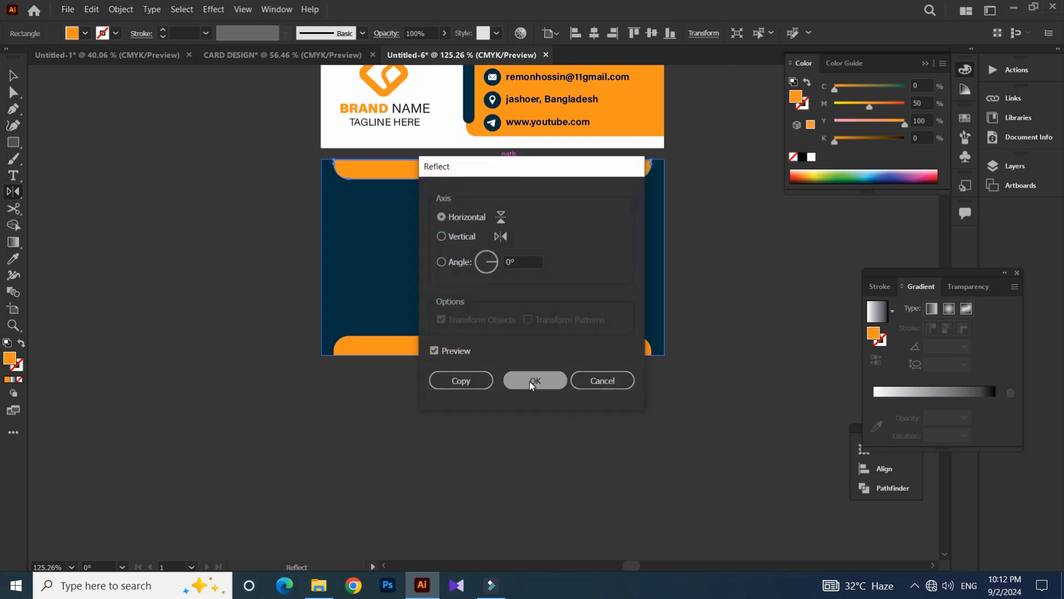
pyautogui.click(530, 385)
pyautogui.press('v')
pyautogui.click(210, 282)
# - Lock the front card's white background and place a copy of its logo with brand name and tagline on the navy back
pyautogui.moveTo(206, 283); pyautogui.dragTo(179, 318)
pyautogui.moveTo(202, 226); pyautogui.dragTo(189, 269)
pyautogui.click(295, 141)
pyautogui.hotkey('ctrl', '2')
pyautogui.moveTo(301, 122); pyautogui.dragTo(445, 354)
pyautogui.press('s')
pyautogui.moveTo(619, 163); pyautogui.dragTo(473, 337)
pyautogui.press('v')
pyautogui.hotkey('ctrl', 'z')
# - Scale the logo copy on the navy back up proportionally so it is clearly larger than the logo on the front
pyautogui.press('s')
pyautogui.moveTo(623, 205); pyautogui.dragTo(687, 135)
pyautogui.press('v')
pyautogui.moveTo(469, 323); pyautogui.dragTo(434, 349)
pyautogui.hotkey('ctrl', 'z')
pyautogui.click(187, 334)
# - Select the whole logo copy with its text lines and move it clear of the top strip to the centre of the navy card
pyautogui.click(351, 311)
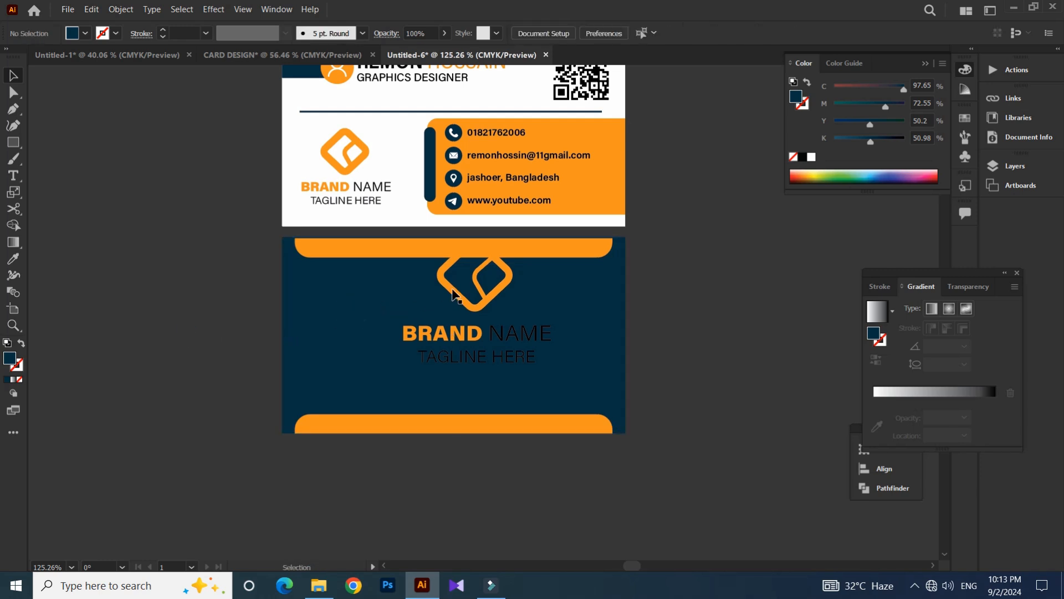
pyautogui.click(468, 299)
pyautogui.click(368, 302)
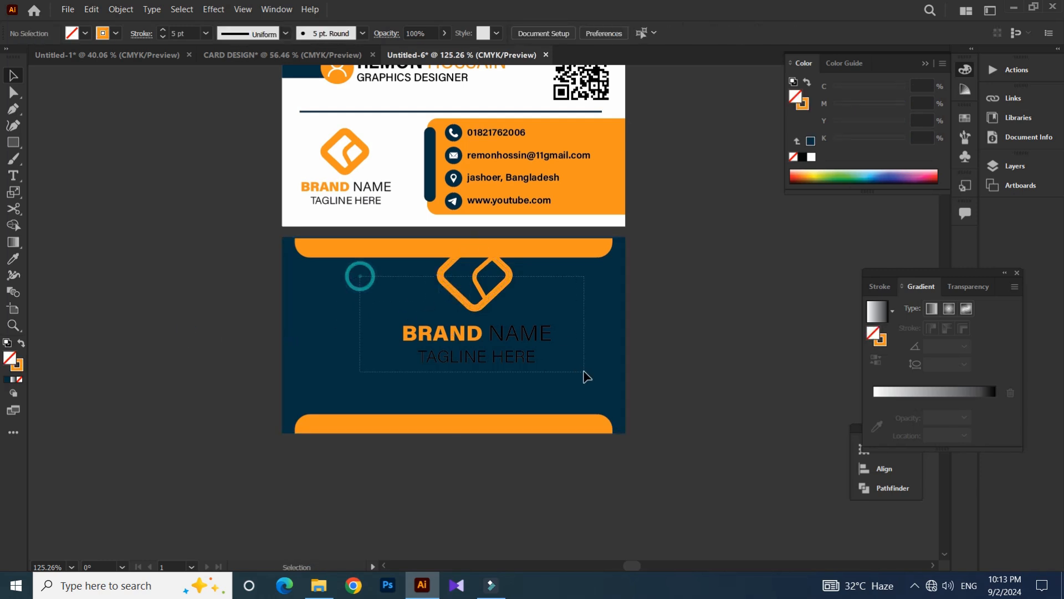
pyautogui.moveTo(587, 377); pyautogui.dragTo(587, 377)
pyautogui.moveTo(456, 342); pyautogui.dragTo(428, 364)
# - Scale the centred logo group down slightly and nudge it up between the two orange strips
pyautogui.press('s')
pyautogui.moveTo(665, 150); pyautogui.dragTo(640, 177)
pyautogui.press('v')
pyautogui.press('Up')
pyautogui.press('Up')
pyautogui.click(231, 479)
# - Recolor the BRAND NAME and TAGLINE HERE text on the navy back to white
pyautogui.press('a')
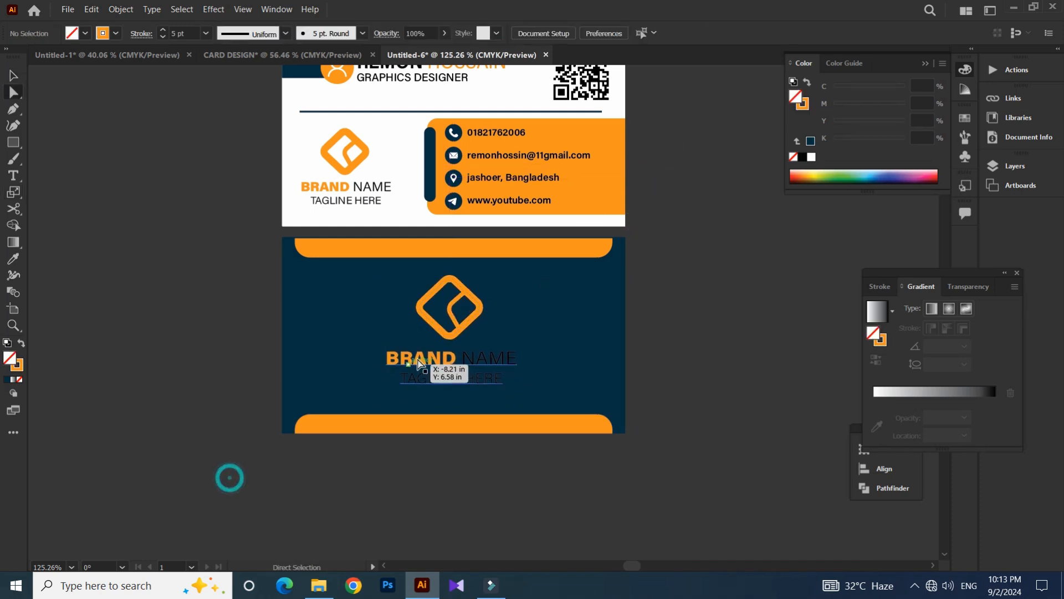
pyautogui.click(419, 359)
pyautogui.click(811, 158)
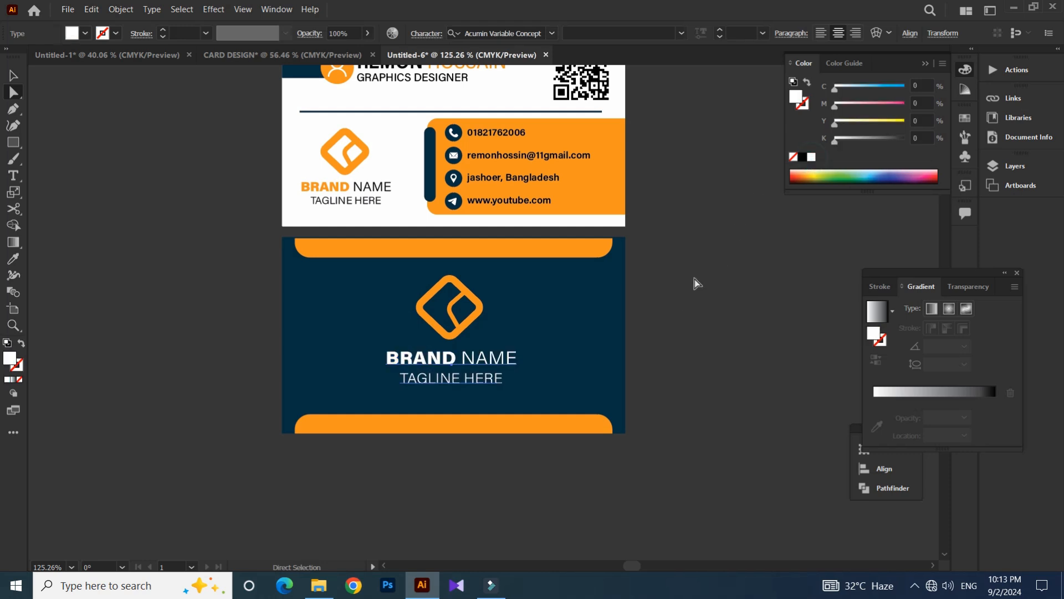
pyautogui.click(696, 278)
# - Hide the panels, switch to full-screen view and examine the front and back of the card
pyautogui.scroll(-3, 617, 324)
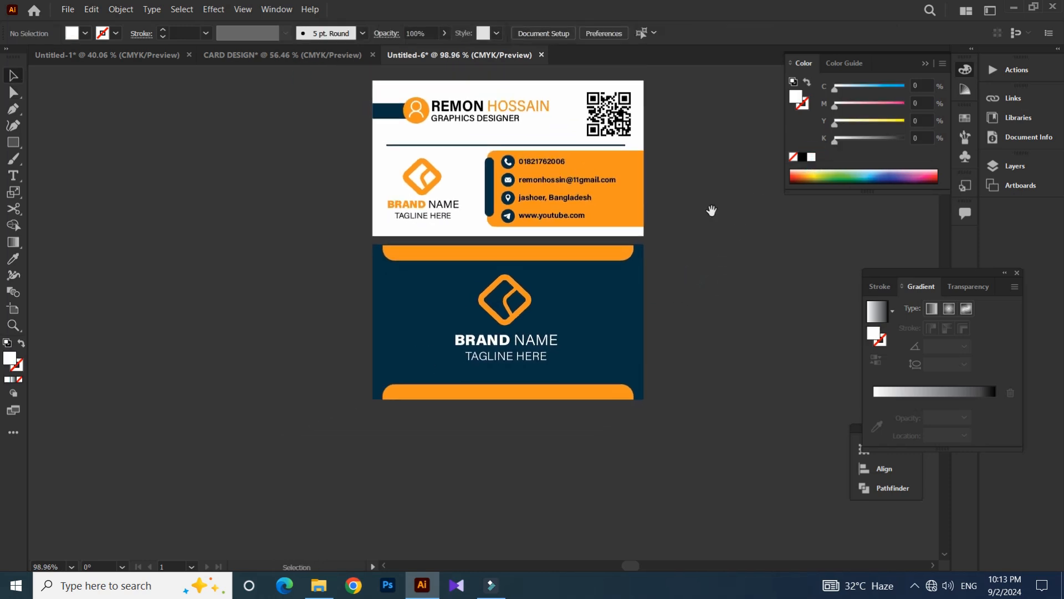
pyautogui.press('Tab')
pyautogui.press('f')
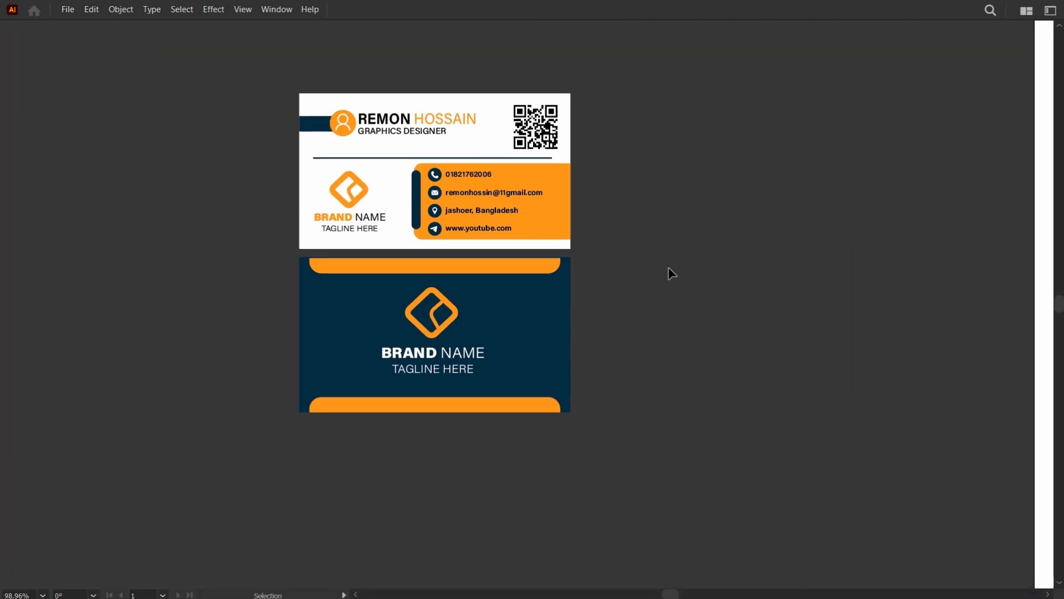
pyautogui.moveTo(648, 271); pyautogui.dragTo(671, 268)
pyautogui.moveTo(212, 257); pyautogui.dragTo(252, 269)
pyautogui.moveTo(264, 207); pyautogui.dragTo(228, 255)
pyautogui.moveTo(661, 167); pyautogui.dragTo(707, 145)
pyautogui.moveTo(663, 223); pyautogui.dragTo(778, 197)
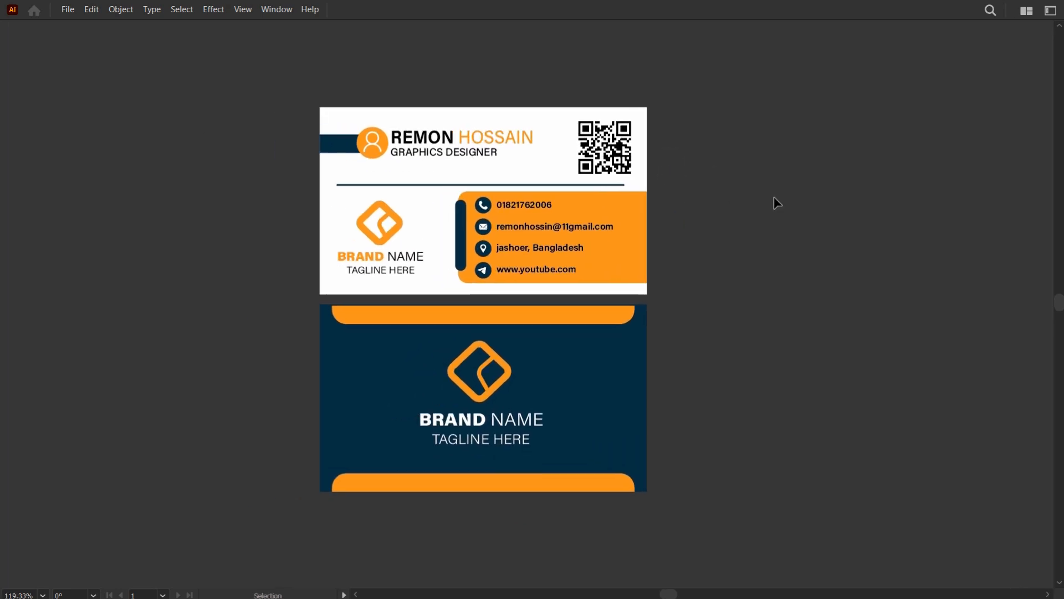